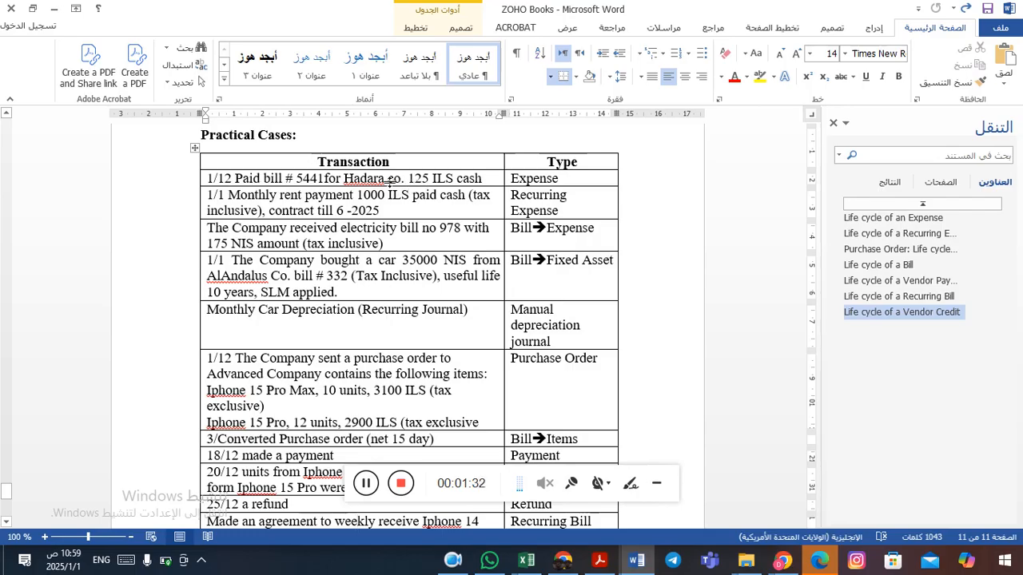
Insert the word Internet before "bill" in the first transaction row of the Practical Cases table.
click(347, 181)
click(266, 182)
text(Internet)
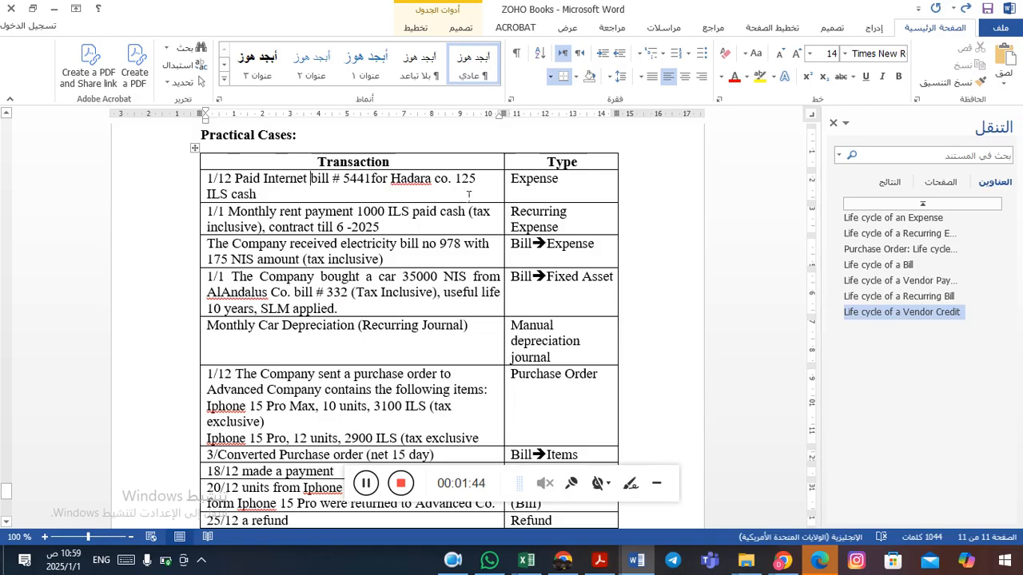
click(359, 183)
Switch to Zoho Books in the browser and start recording a new expense under Purchases.
key(alt+Tab)
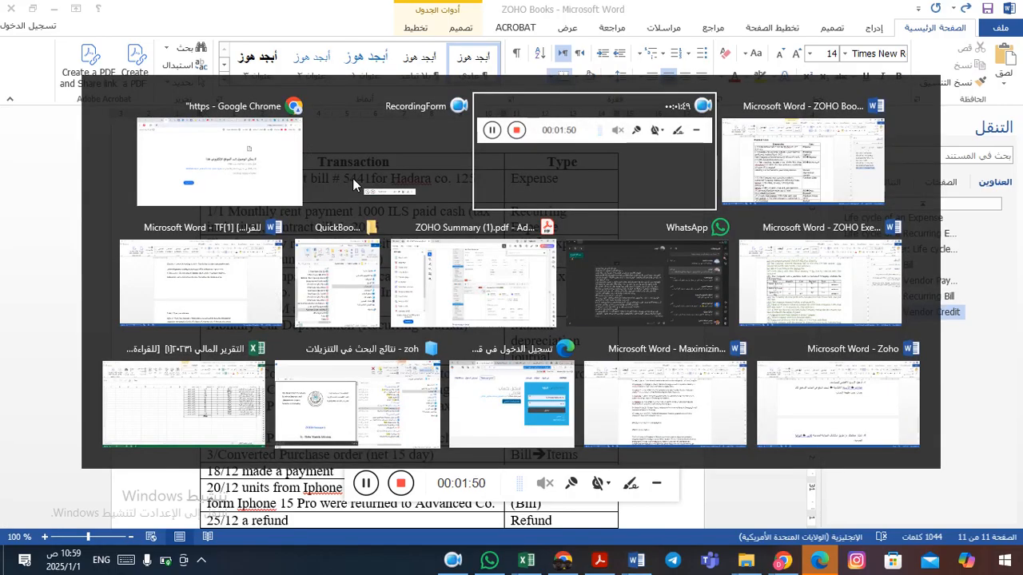
key(alt+Tab)
key(alt+Tab)
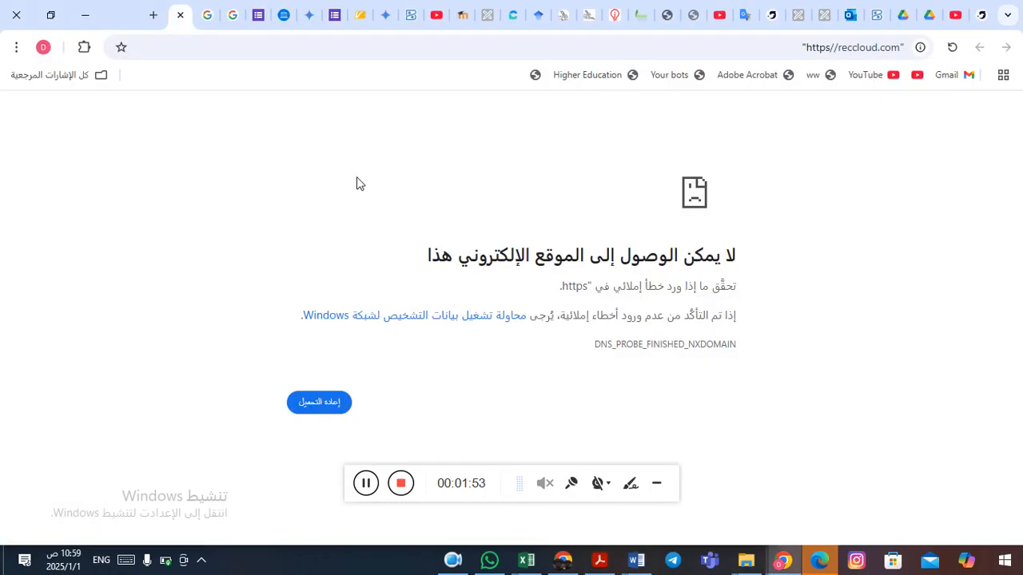
click(880, 14)
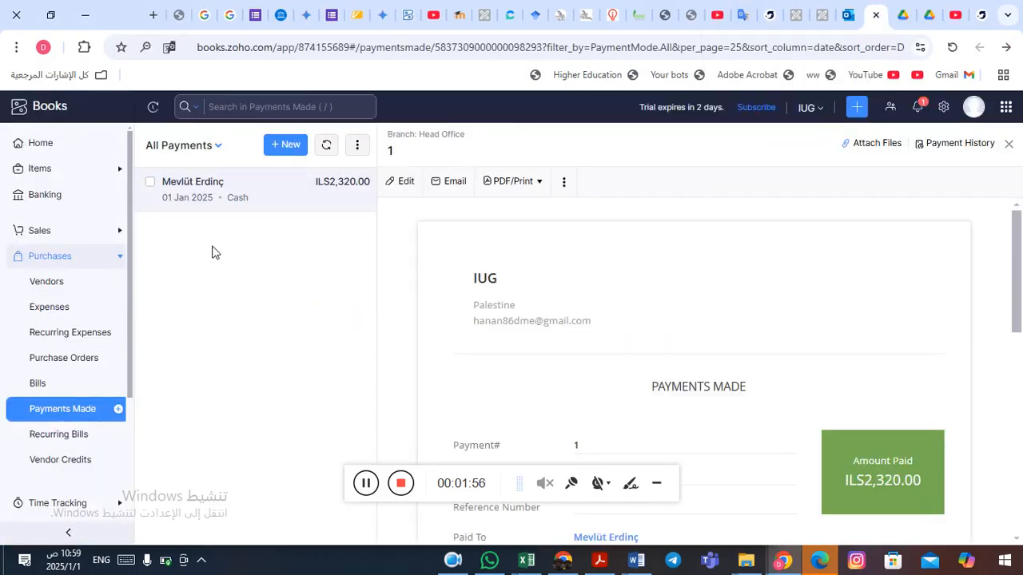
click(67, 257)
click(69, 256)
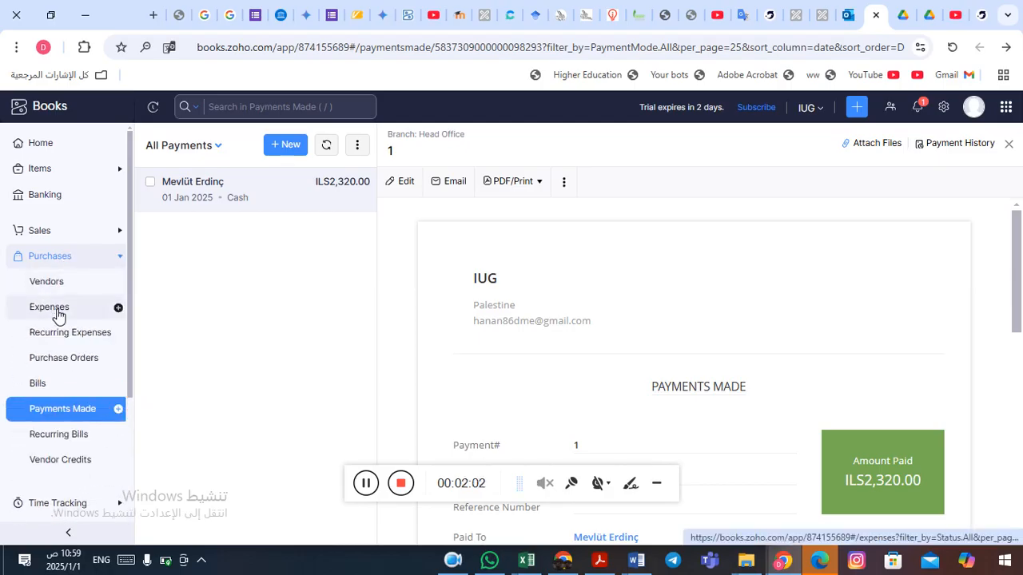
click(119, 310)
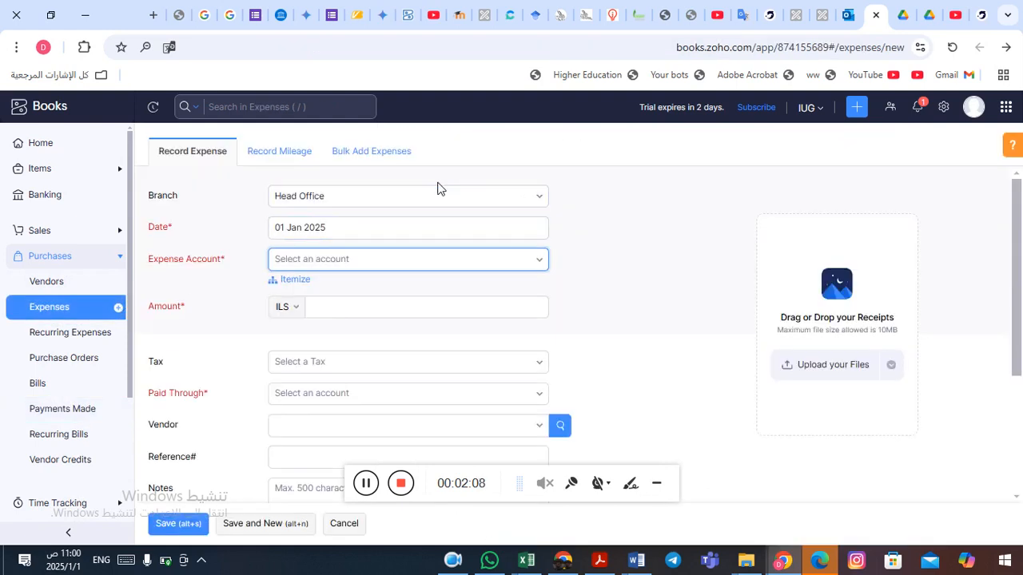
Set the expense date to 01 Dec 2024.
key(alt+Tab)
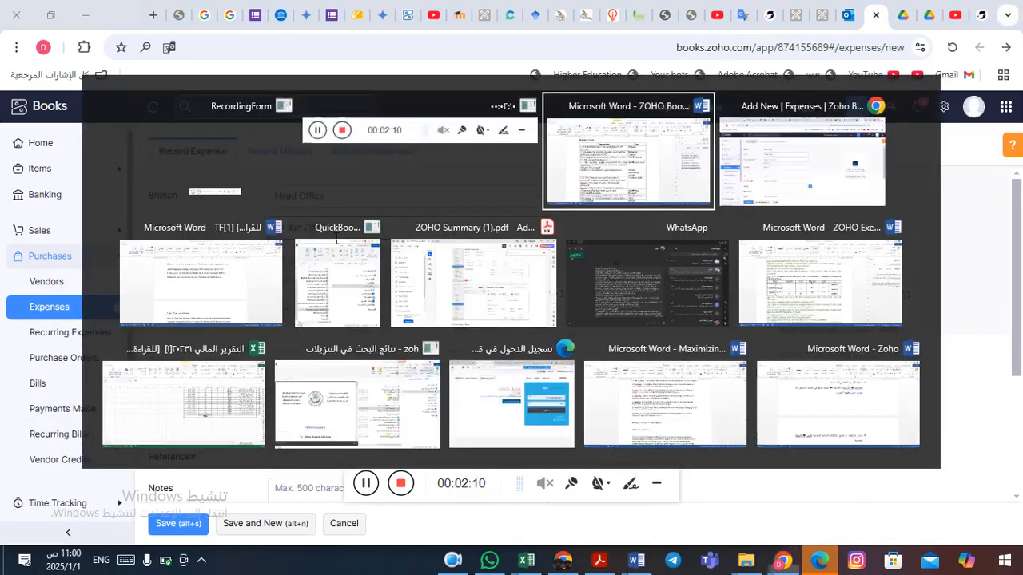
key(alt+Tab)
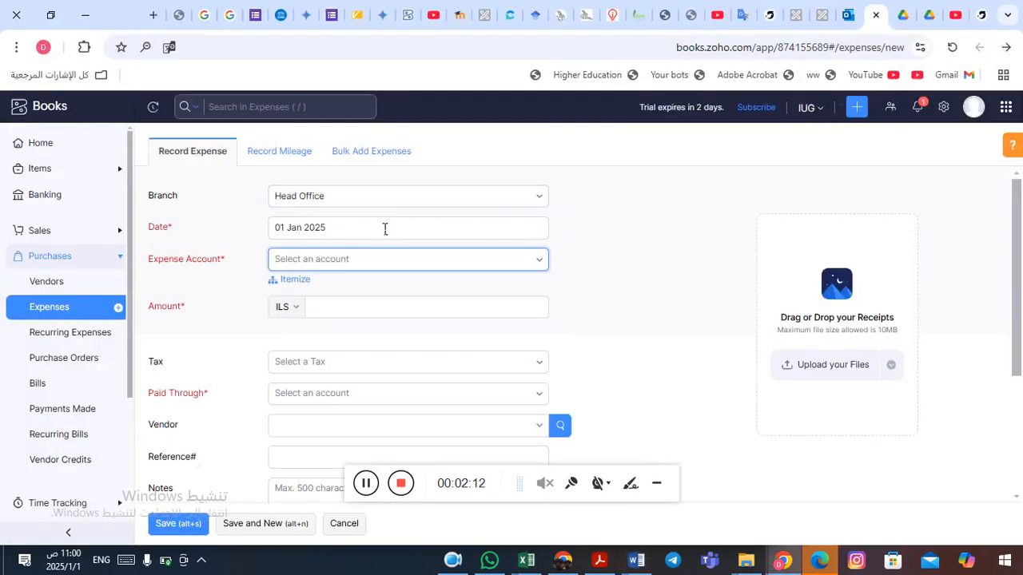
click(371, 234)
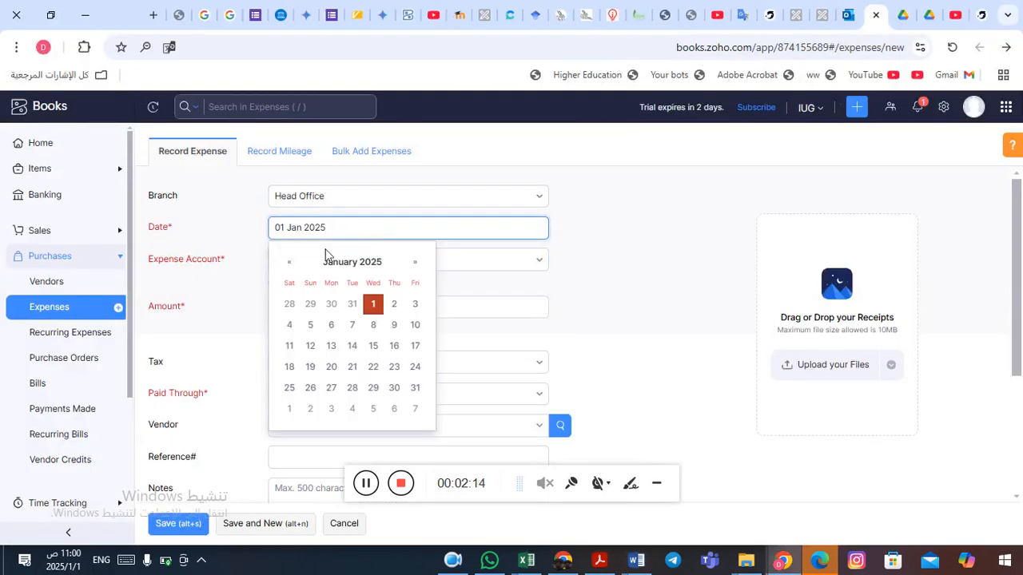
click(290, 267)
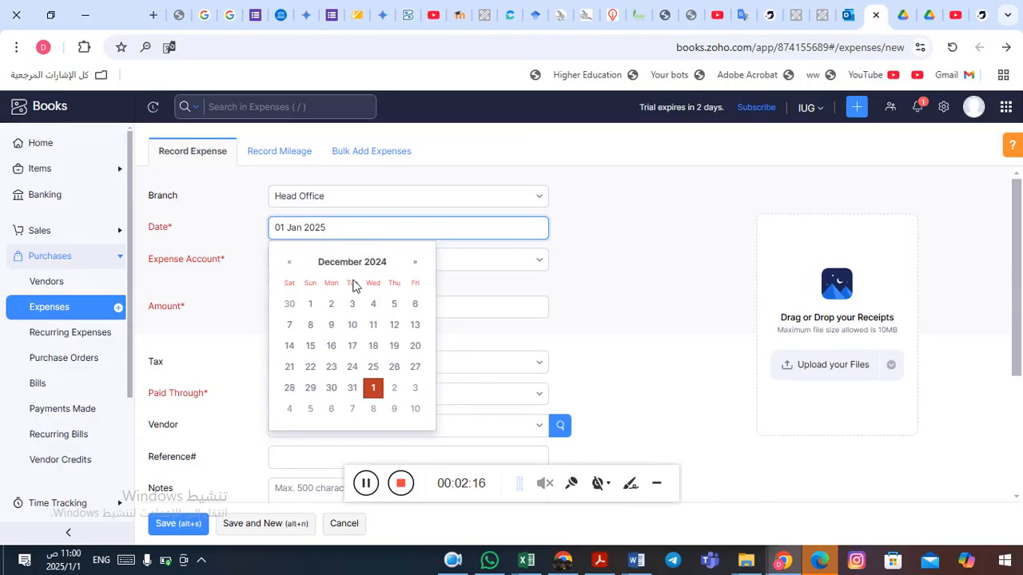
click(310, 308)
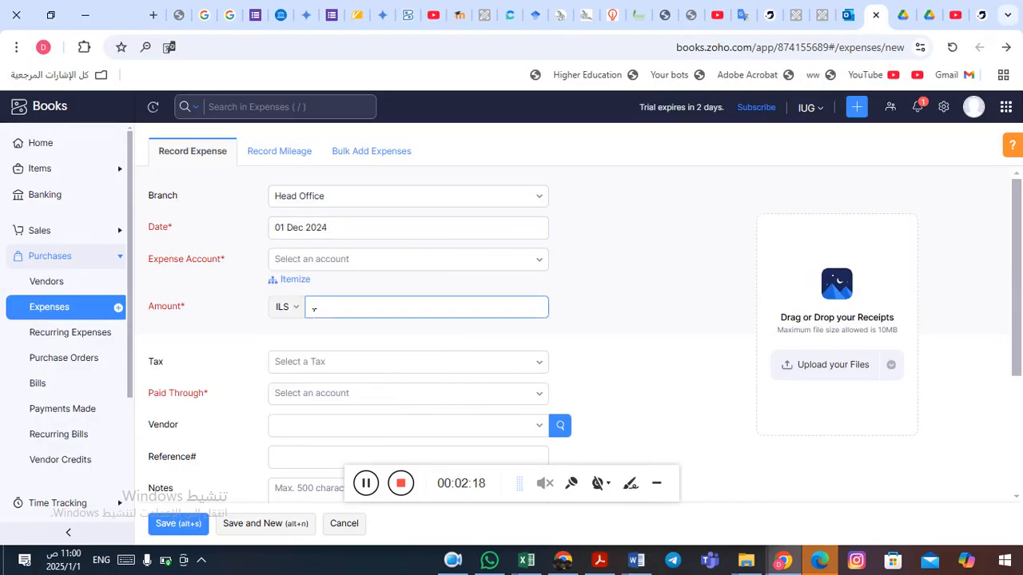
click(561, 225)
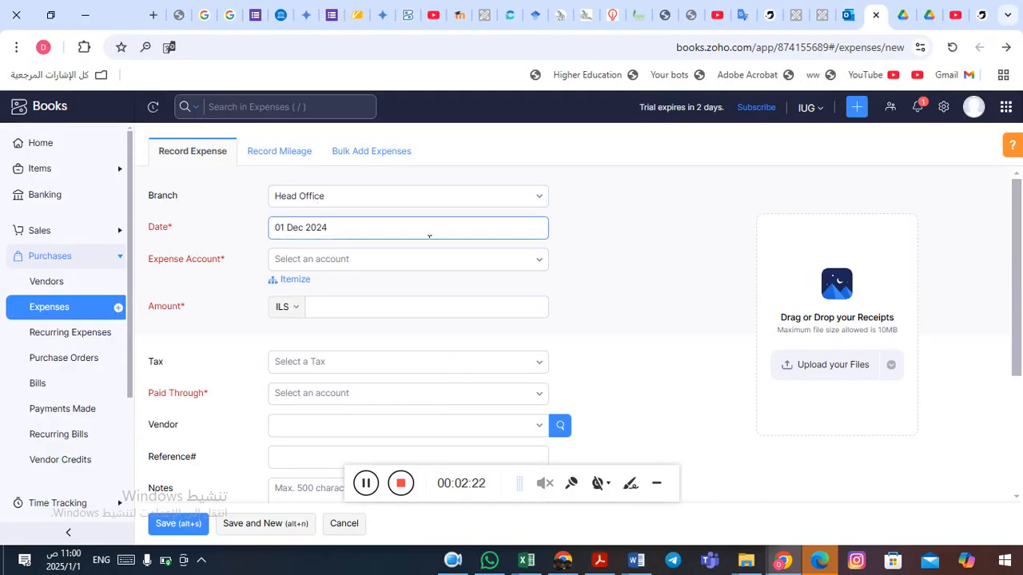
Search for "inter" and choose IT and Internet Expenses as the expense account.
click(502, 262)
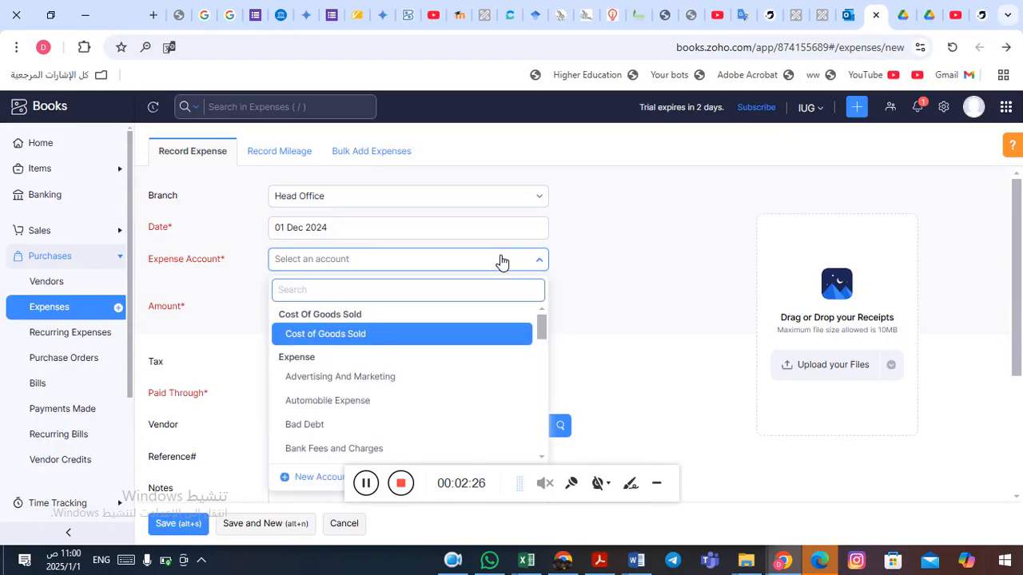
text(inter)
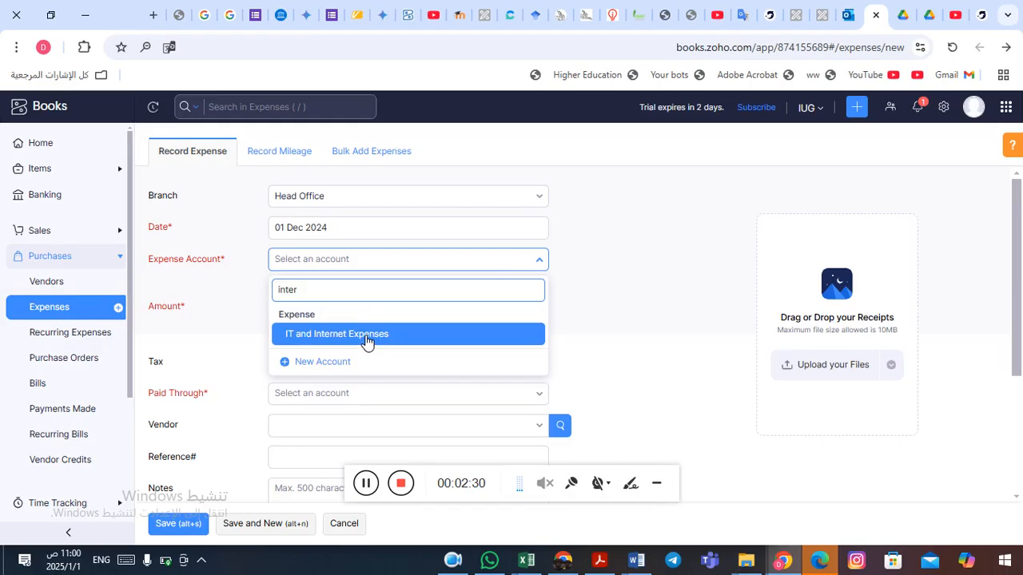
click(364, 340)
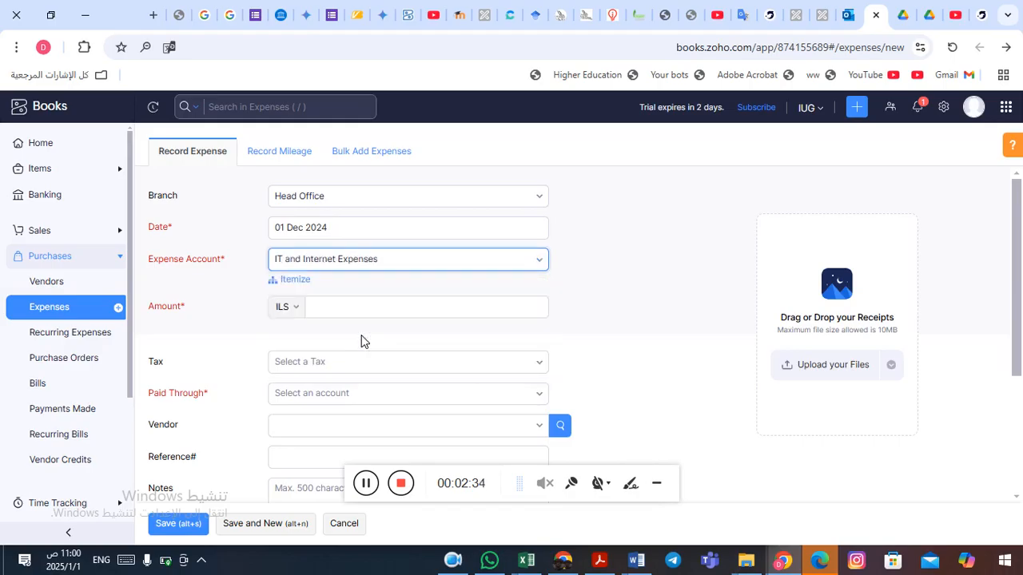
Enter the expense amount as 125 ILS, checking the transaction text in Word.
click(357, 307)
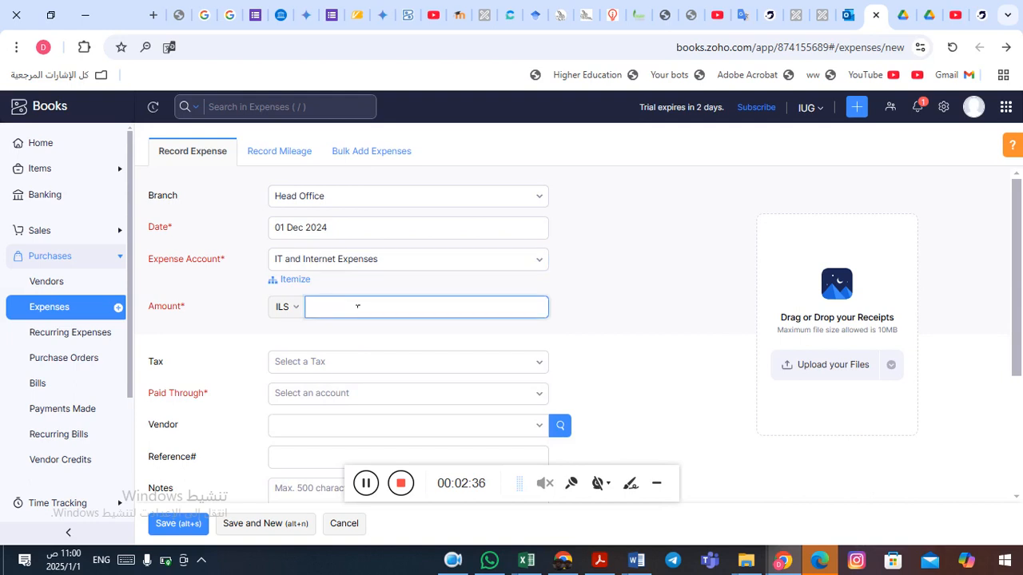
key(alt+Tab)
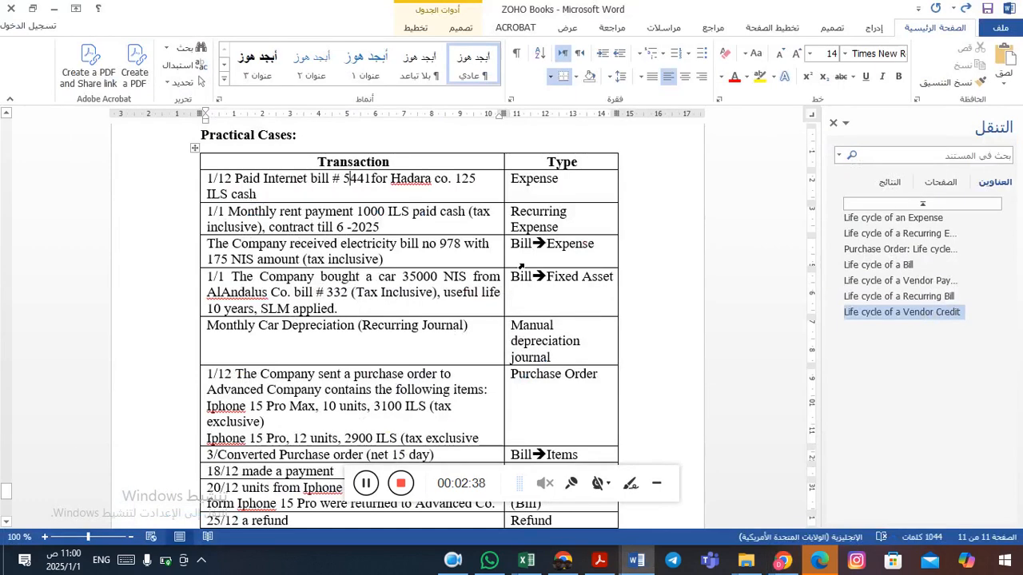
key(alt+Tab)
text(125)
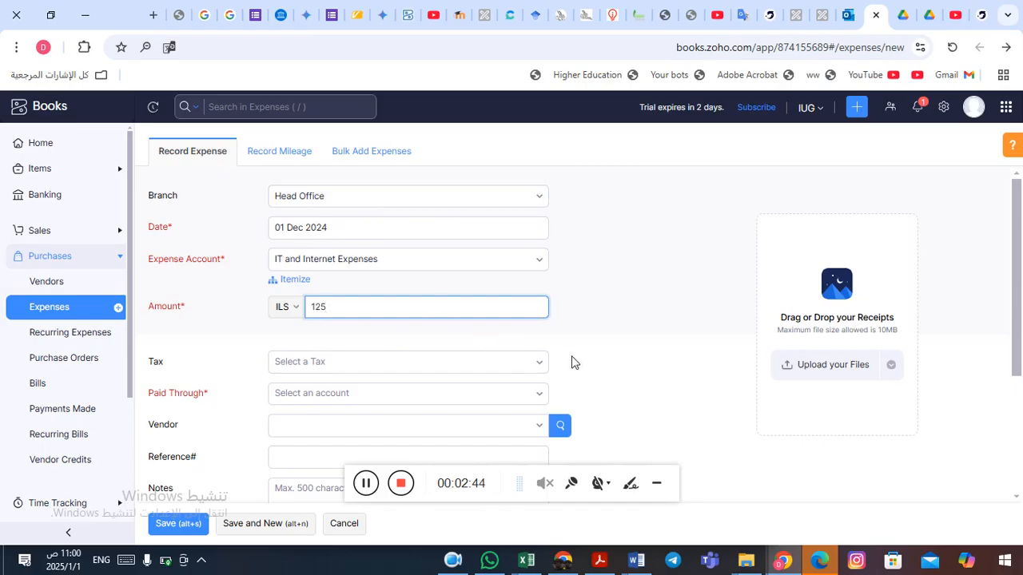
Switch to Word and append "(tax inclusive)" after "ILS cash" in the first transaction row.
key(alt+Tab)
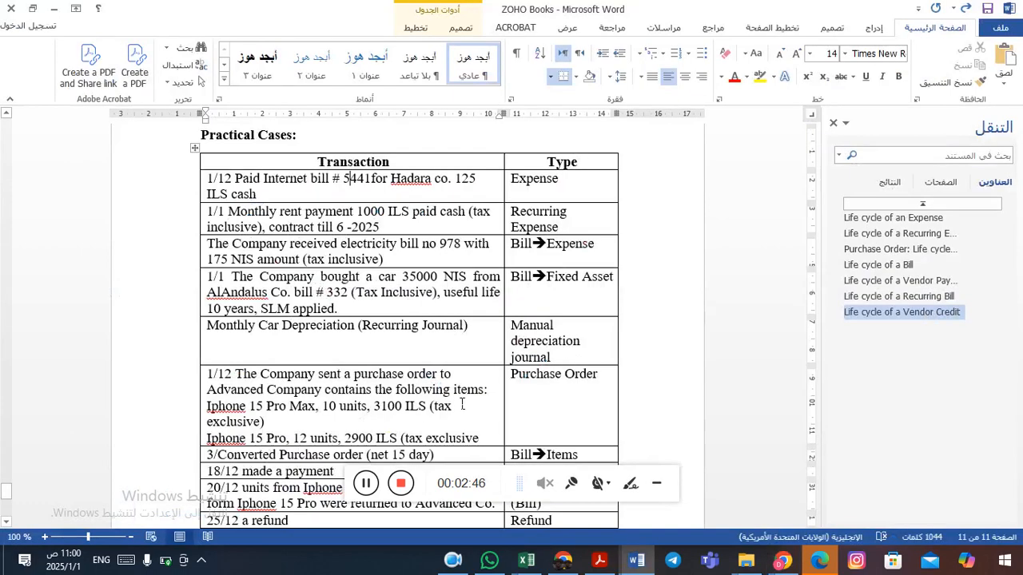
click(291, 200)
text(()
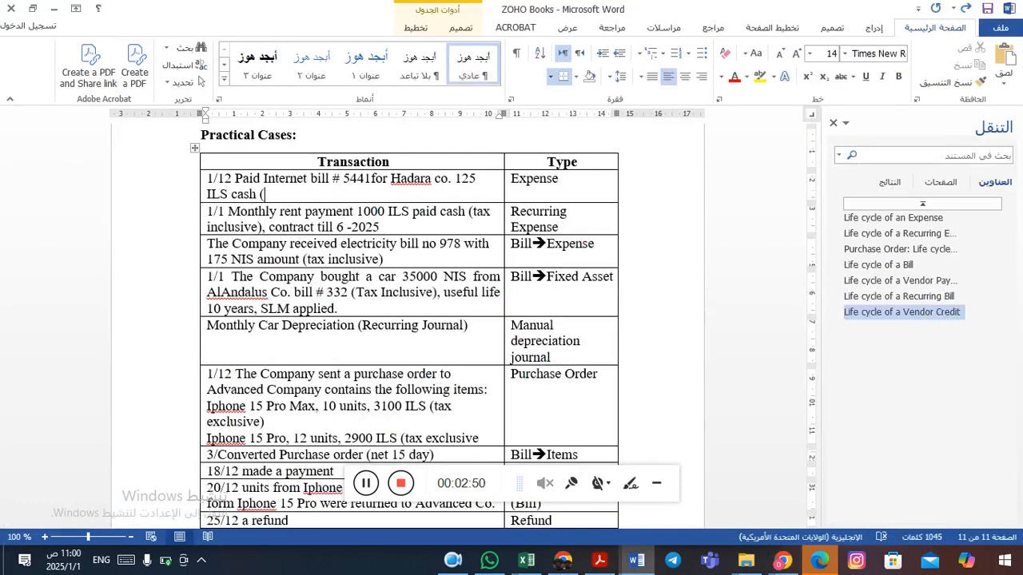
text(tax inclusive))
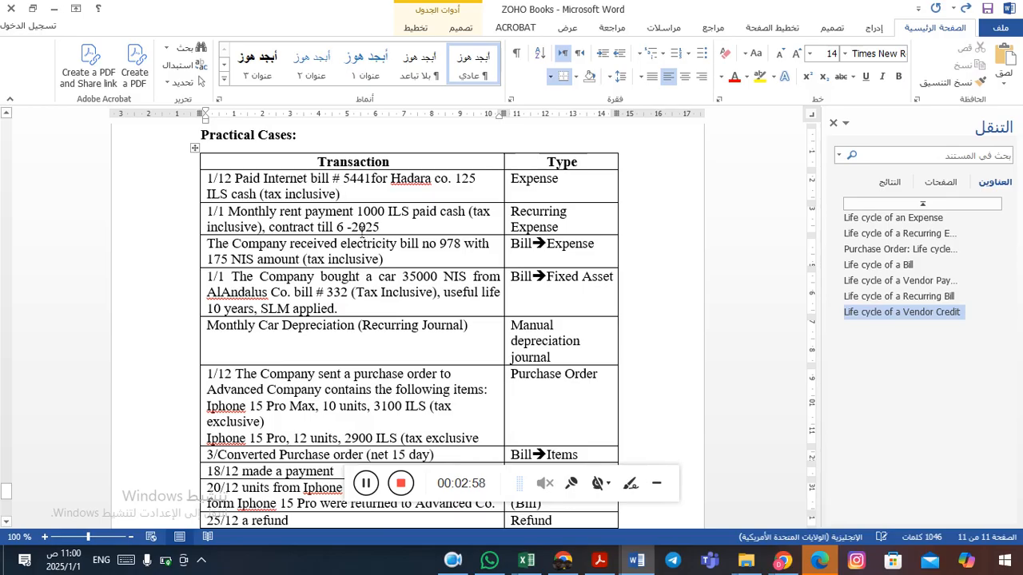
Back in the expense form, apply VAT Tax [16%] and mark the amount as Tax Inclusive.
key(alt+Tab)
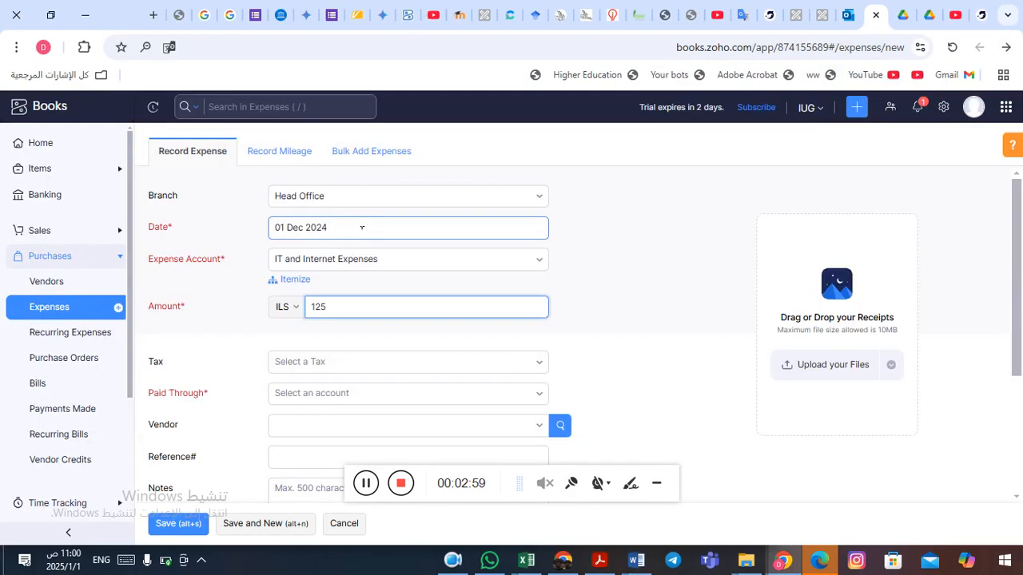
click(441, 365)
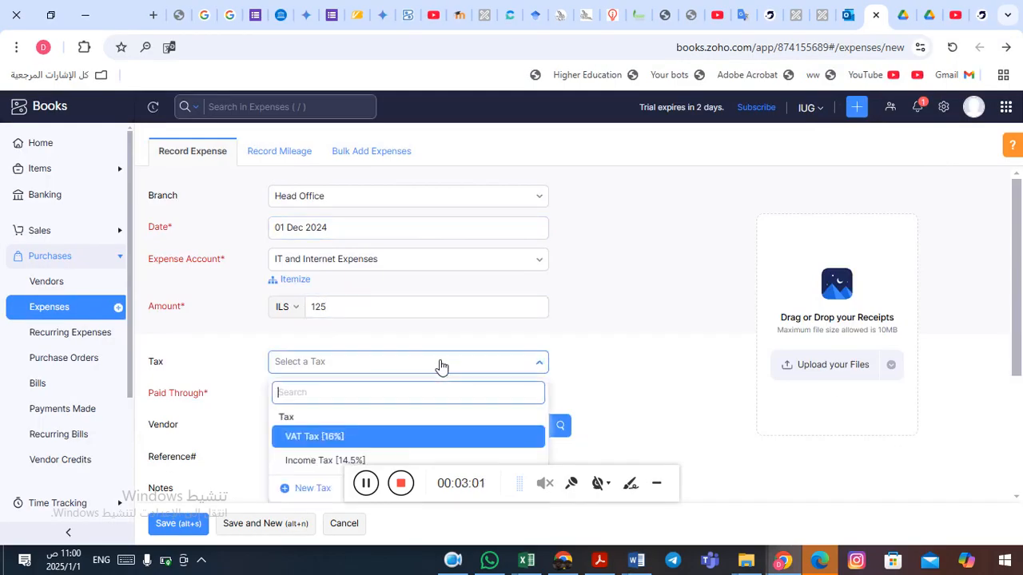
click(358, 443)
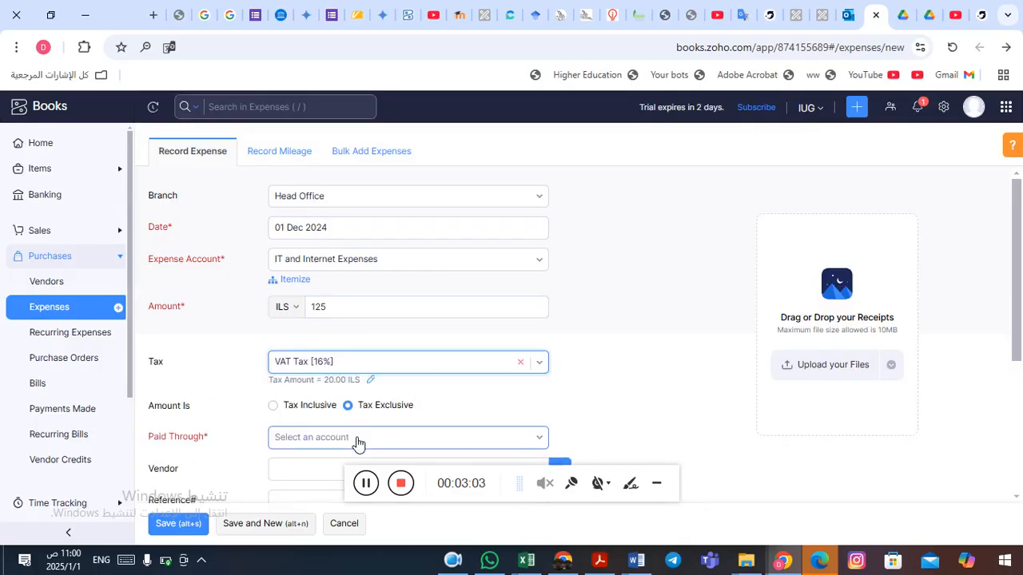
click(274, 406)
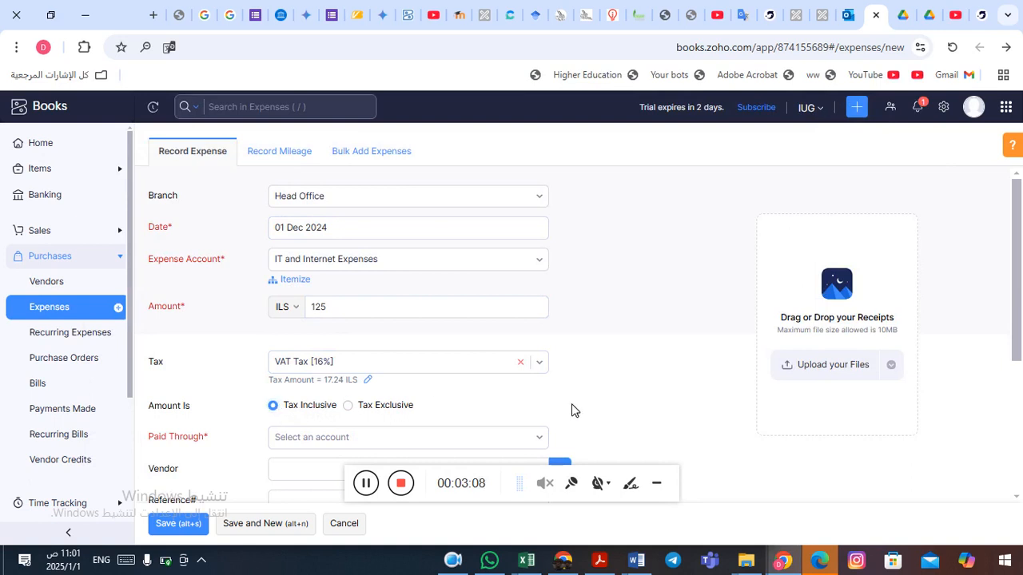
Set the Paid Through account to Cash.
scroll(572, 406, down, 2)
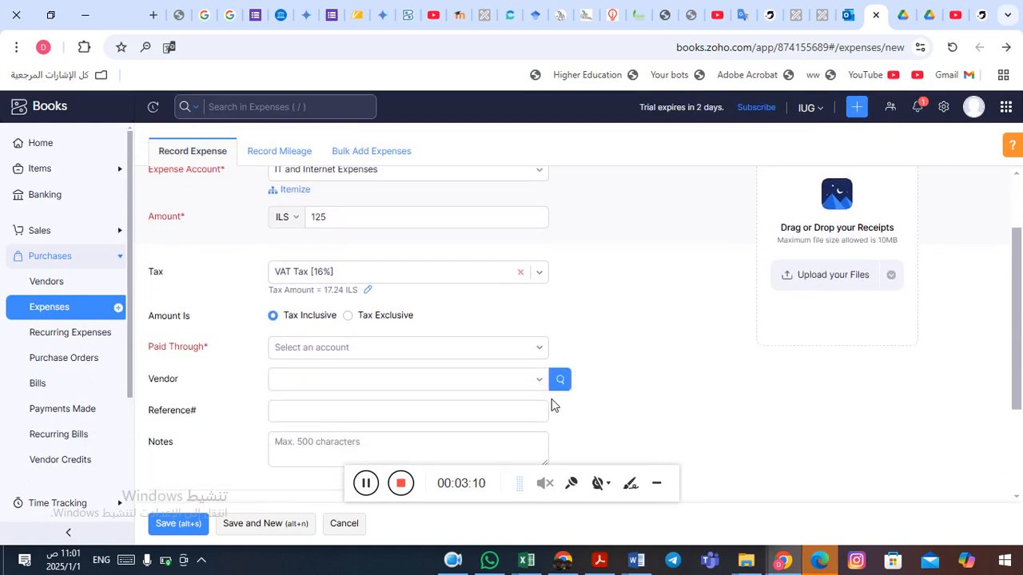
click(542, 349)
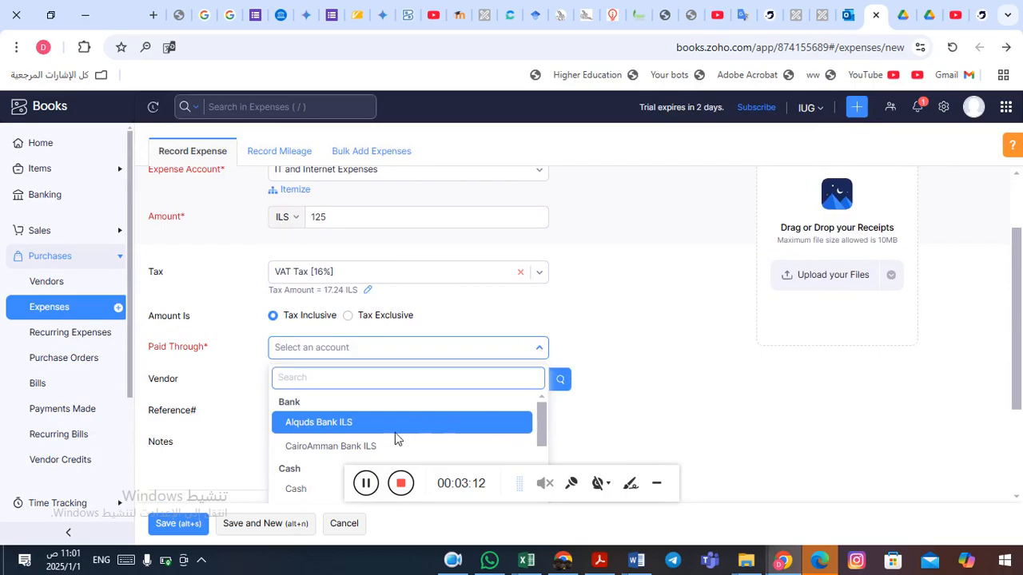
click(298, 488)
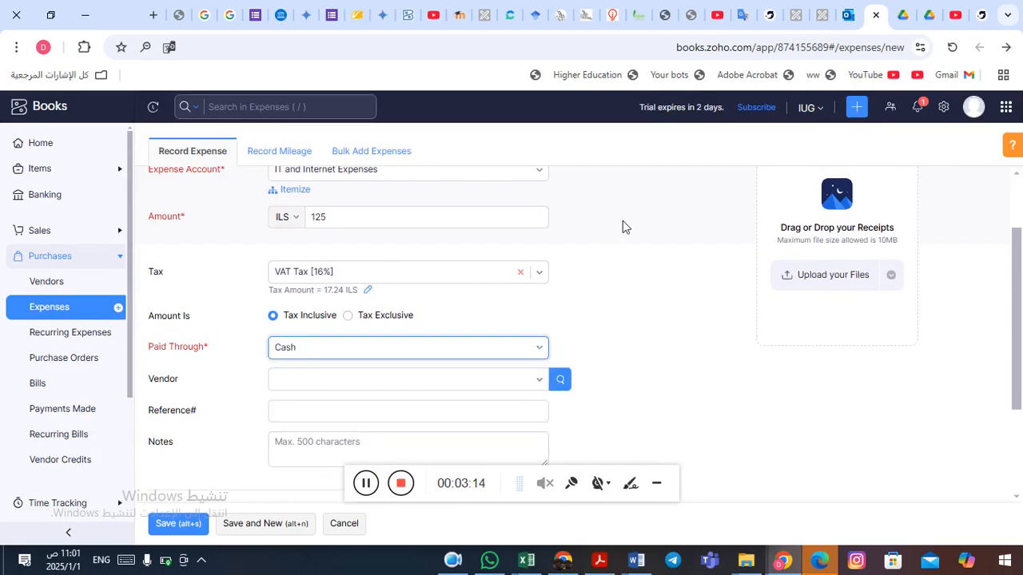
Open the New Vendor form from the expense's vendor field.
key(alt+Tab)
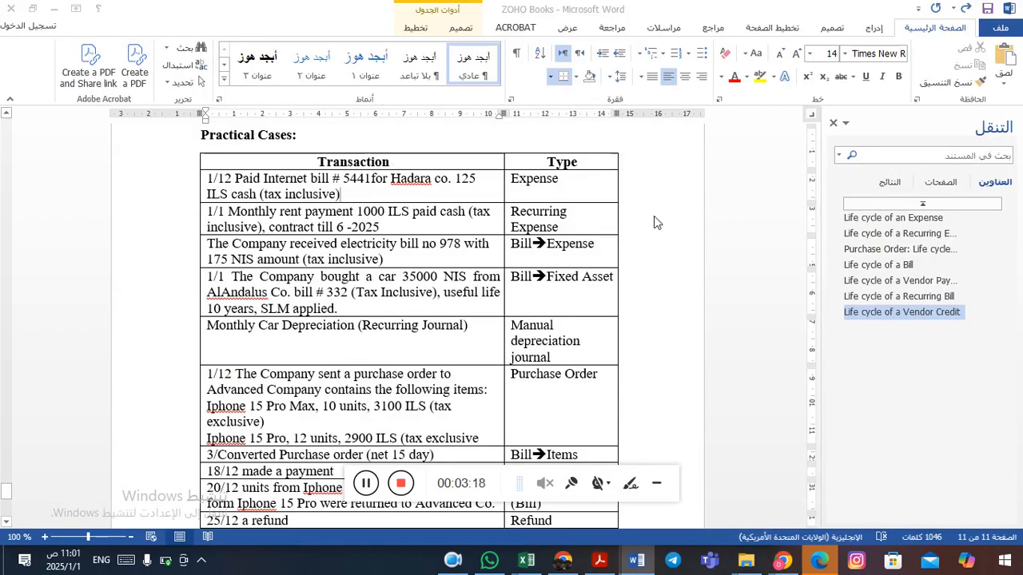
key(alt+Tab)
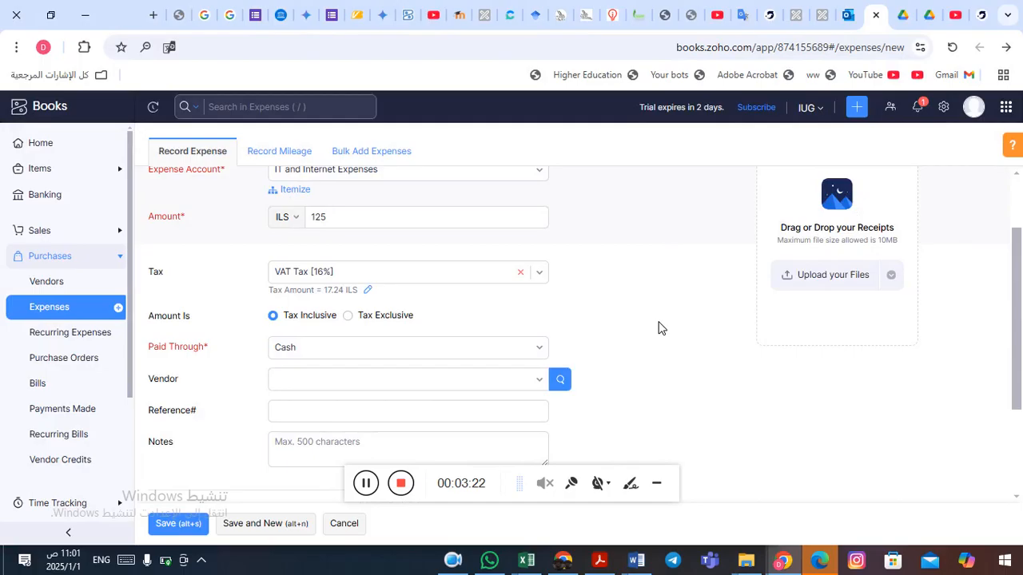
scroll(660, 328, down, 2)
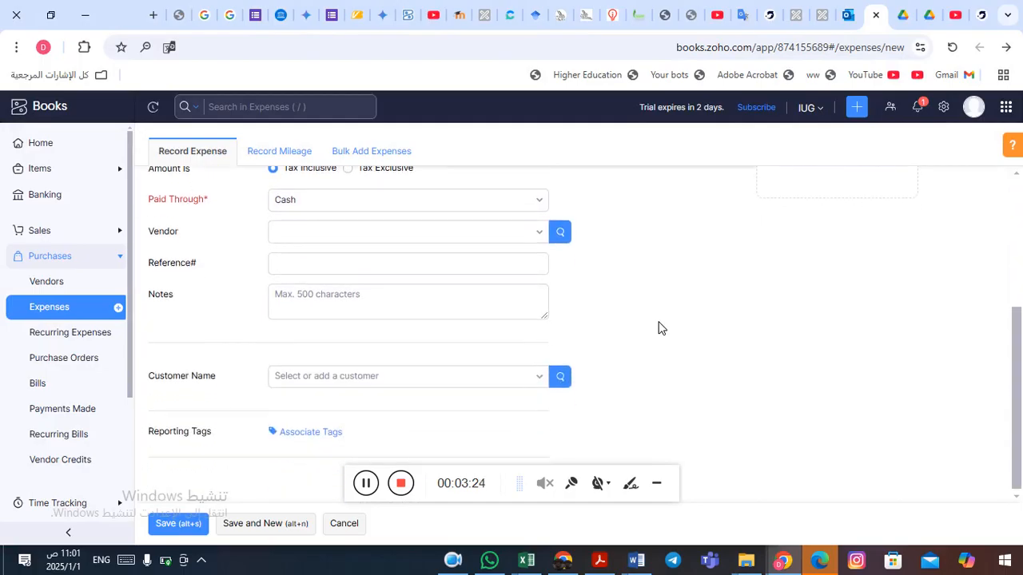
click(539, 231)
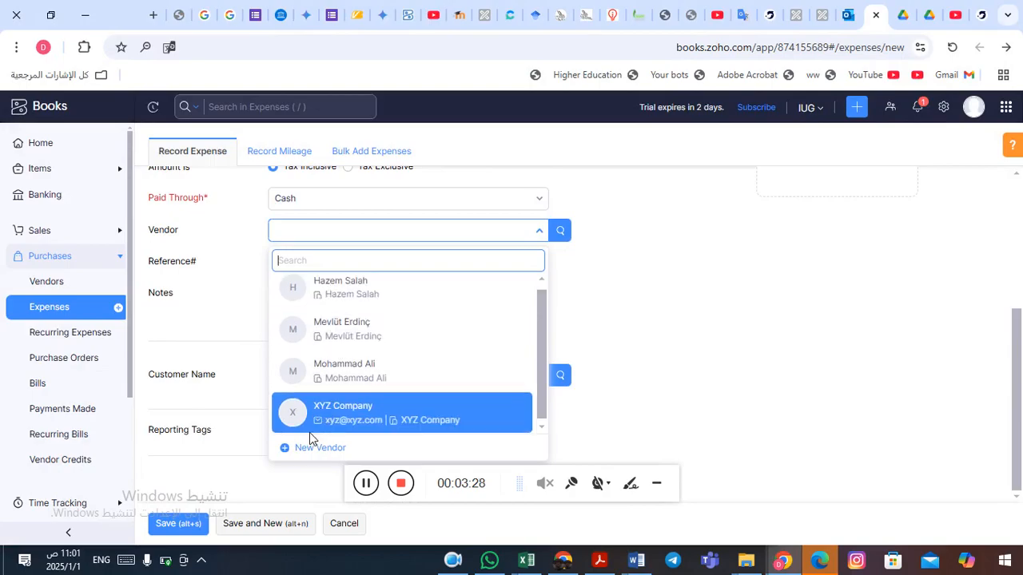
click(308, 449)
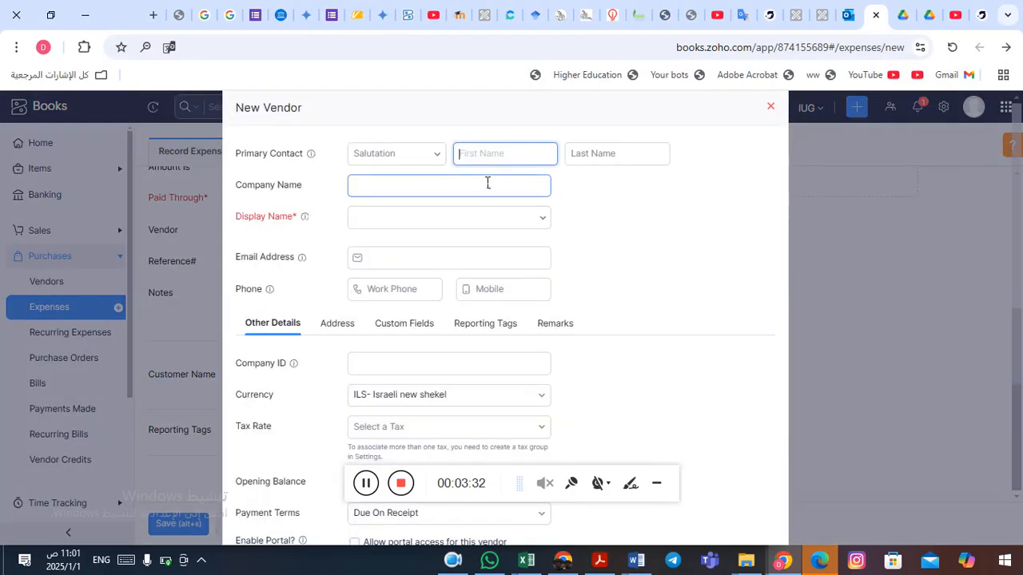
Copy the vendor name "Hadara co." from the first transaction in the Word document.
key(alt+Tab)
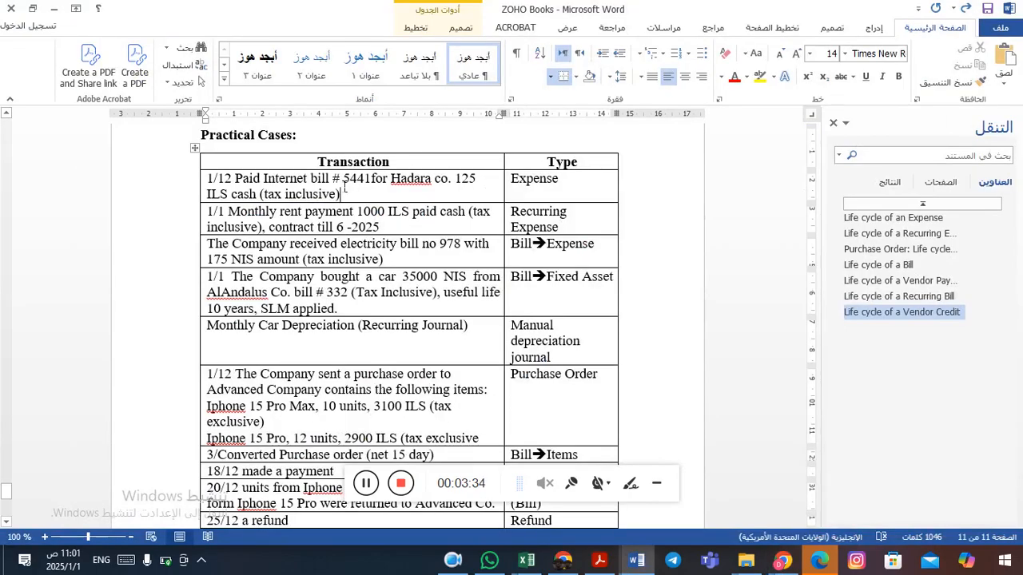
drag(391, 181, 452, 183)
key(ctrl+c)
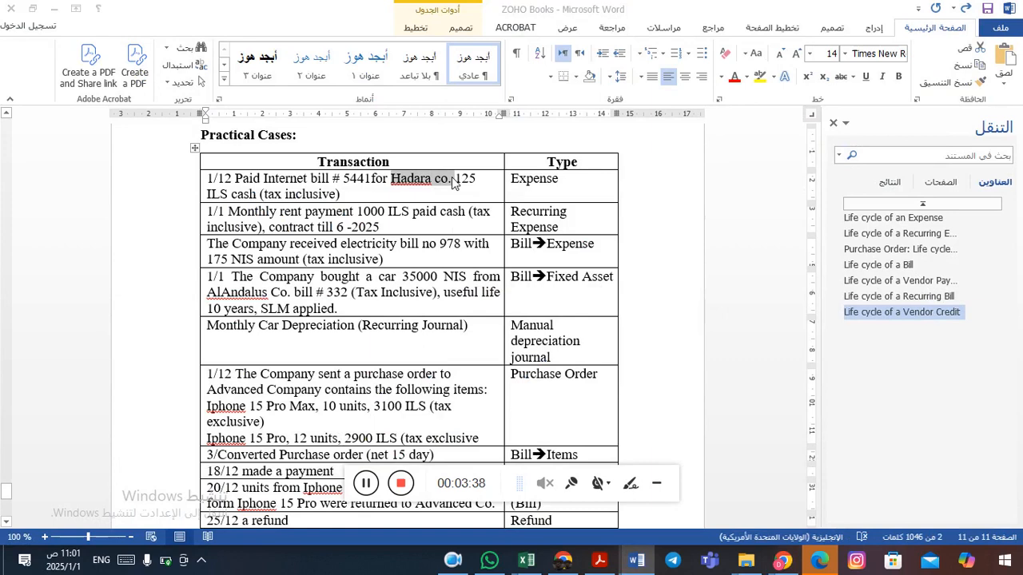
key(alt+Tab)
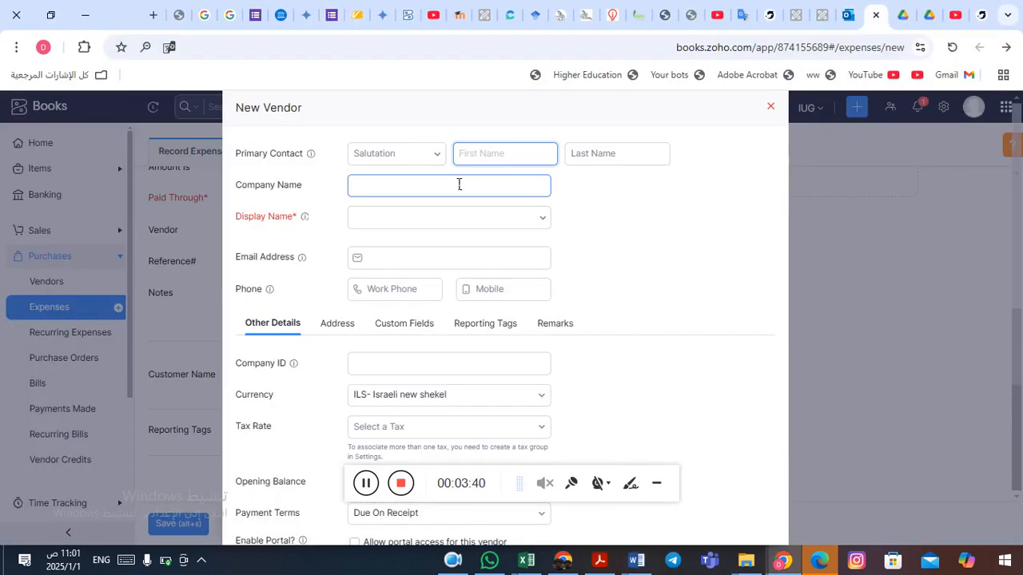
Fill the new vendor's first name, last name and company name with "Hadara co." and set the display name to "Hadara co.".
key(ctrl+v)
click(594, 154)
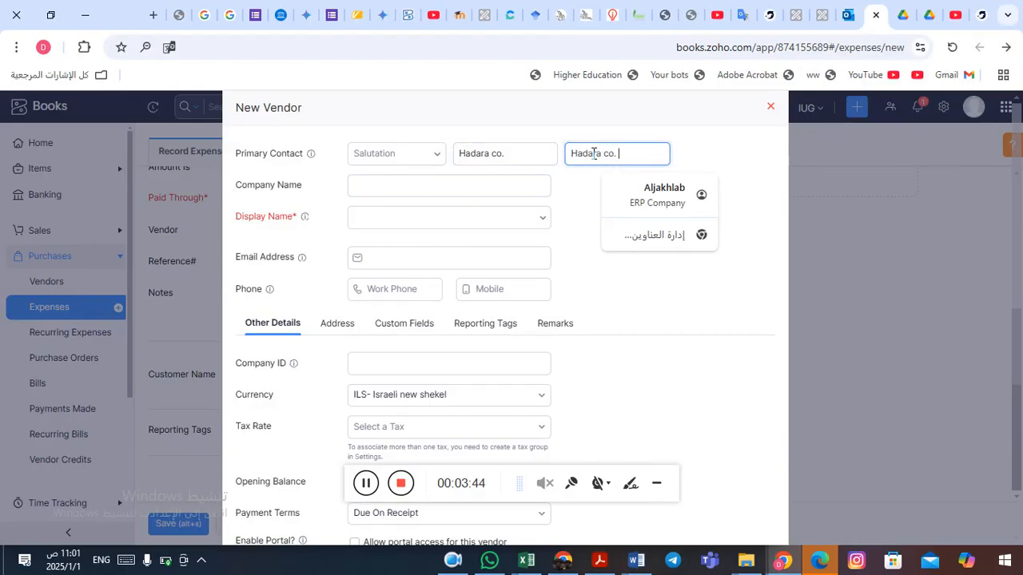
key(ctrl+v)
click(397, 184)
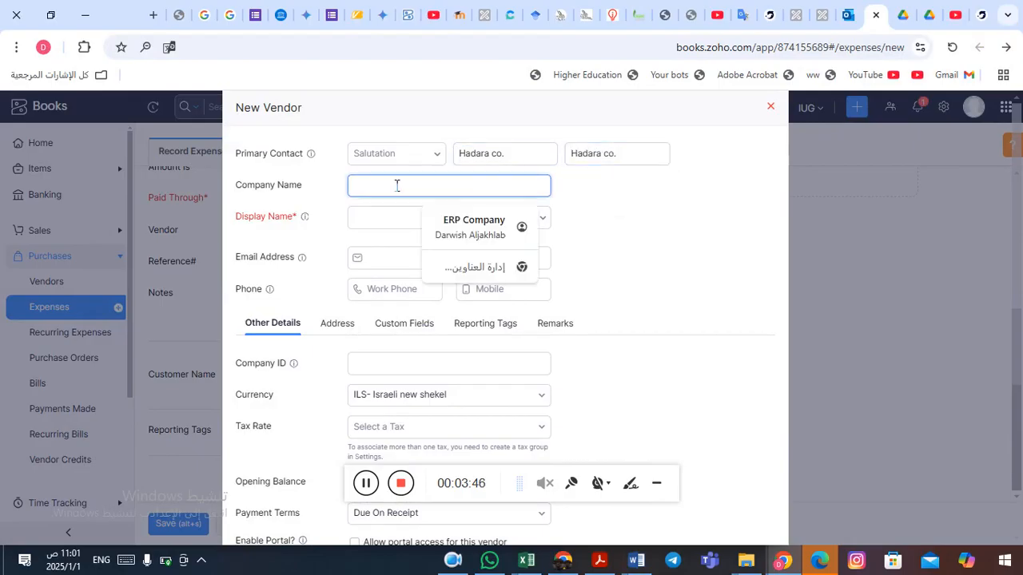
key(ctrl+v)
click(397, 220)
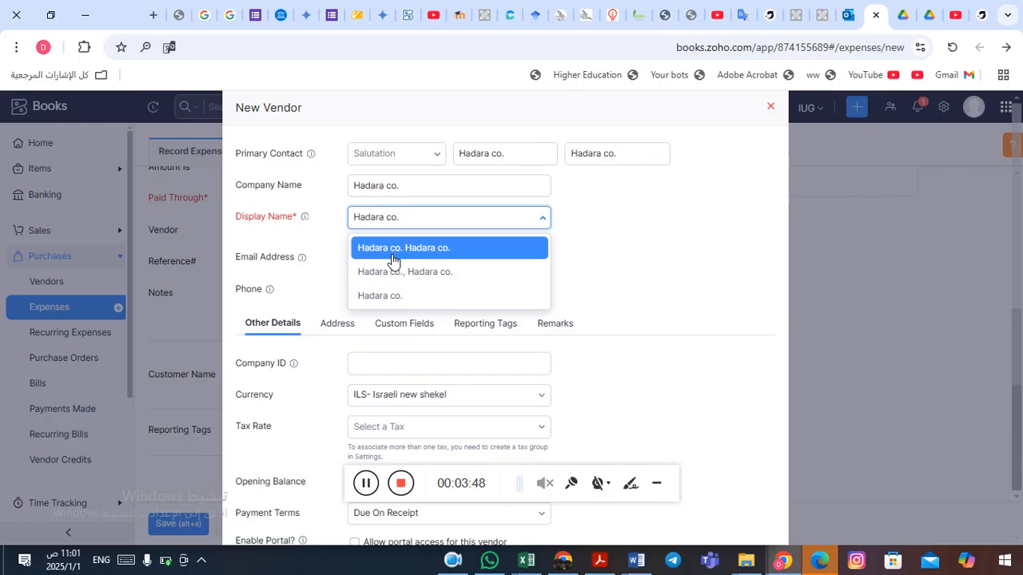
click(395, 300)
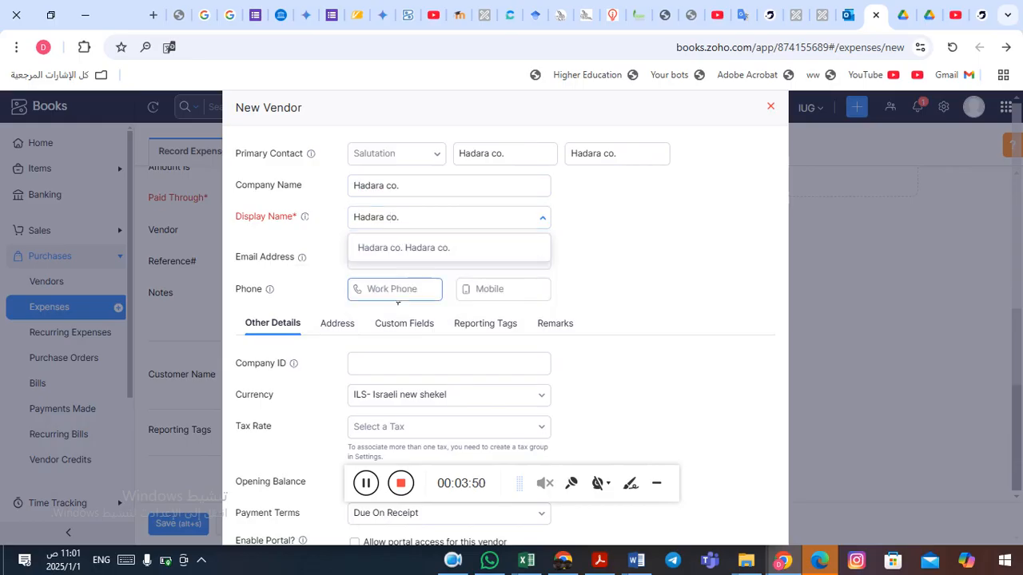
Save the new vendor Hadara co.
click(656, 483)
click(655, 479)
scroll(669, 394, down, 3)
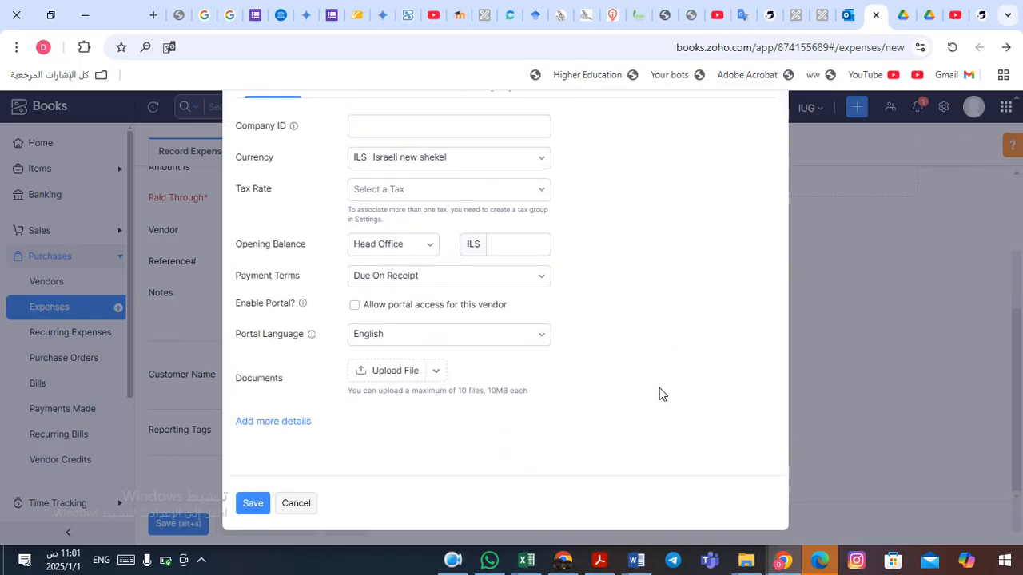
click(242, 504)
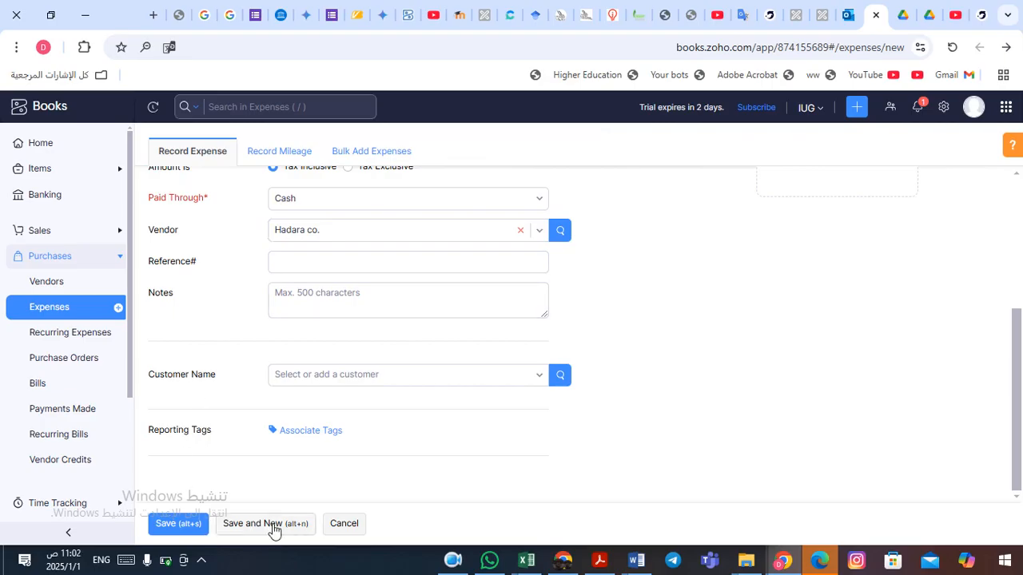
Save the cash Internet bill expense.
click(182, 525)
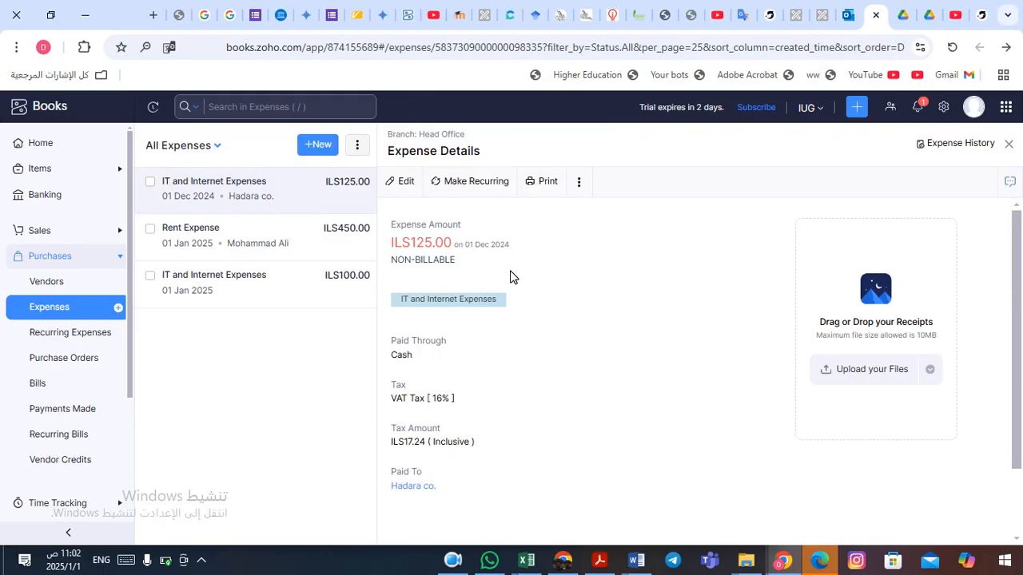
key(alt+Tab)
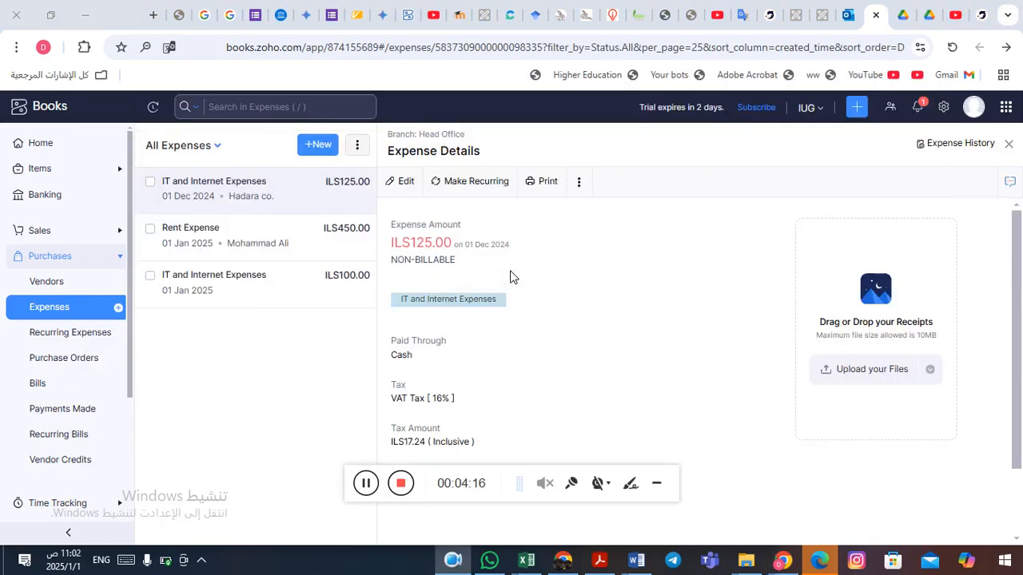
key(alt+Tab)
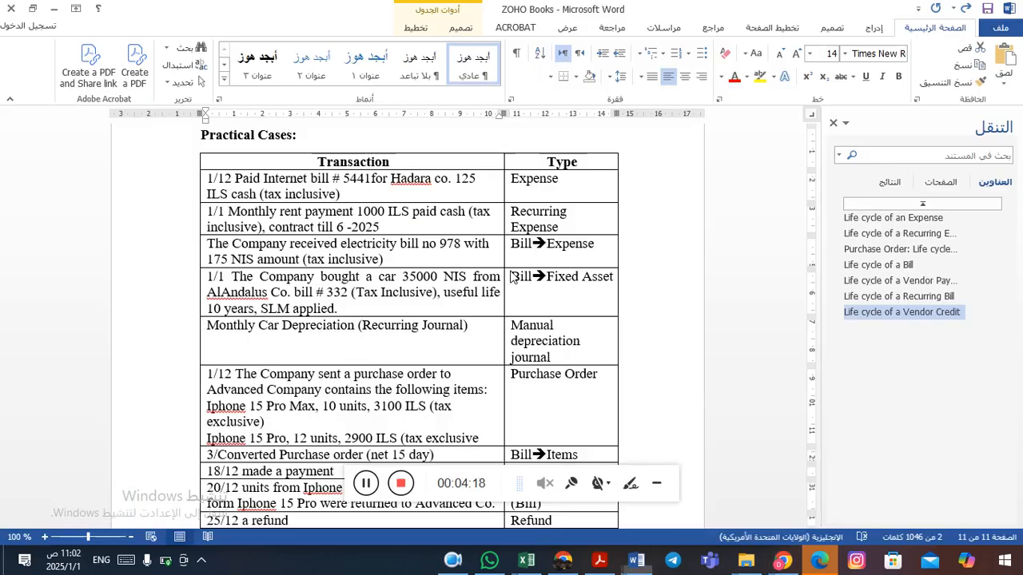
Check the monthly rent transaction in the Word document and open a new recurring expense form.
click(391, 220)
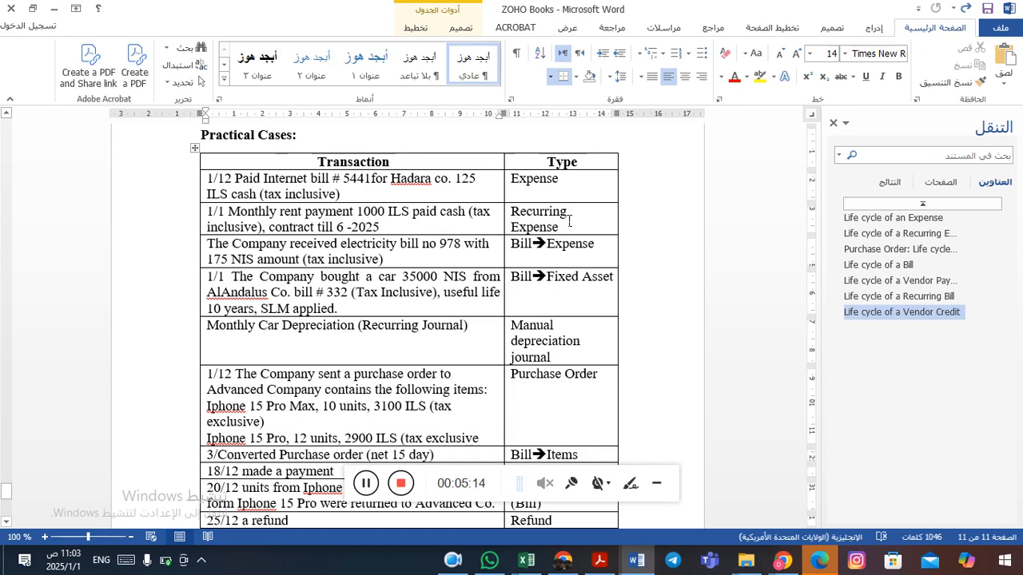
key(alt+Tab)
key(alt+Tab)
key(alt+Tab)
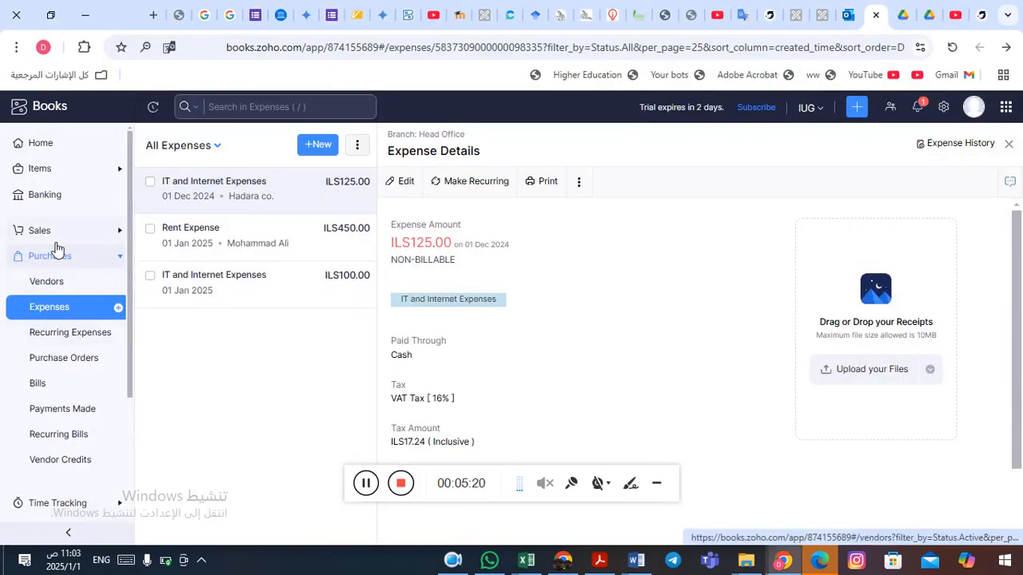
click(46, 341)
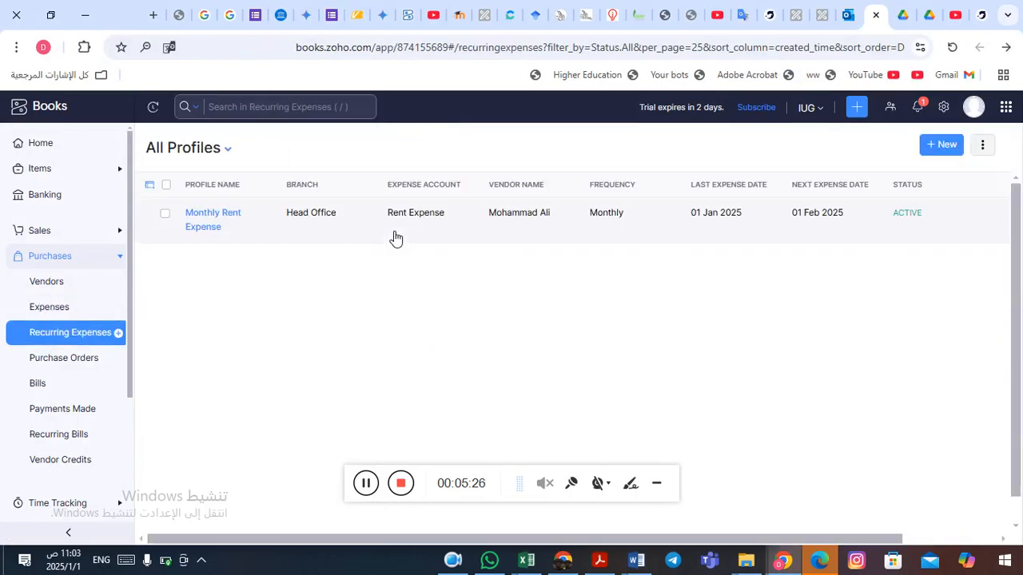
click(943, 145)
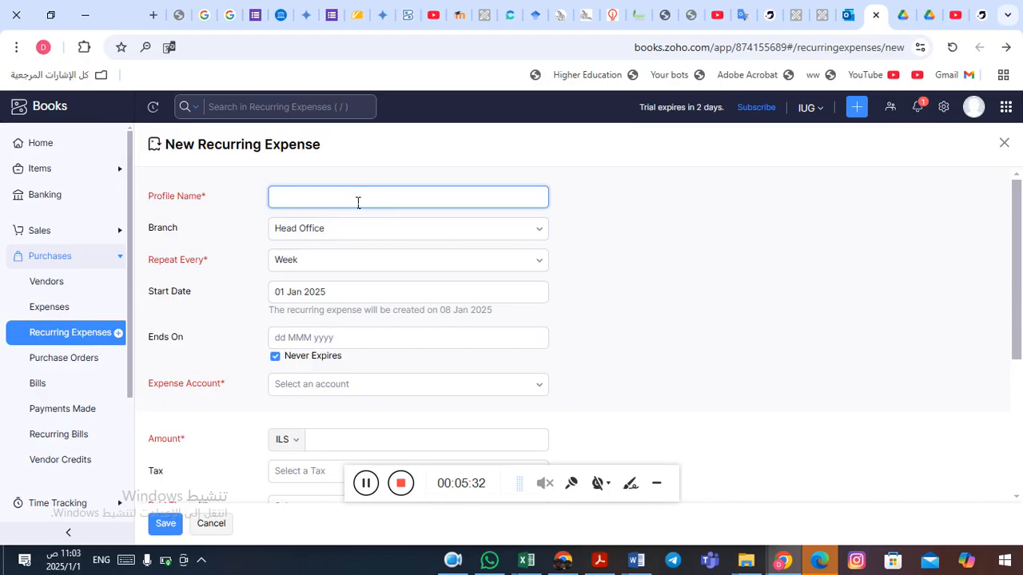
Copy "Monthly rent payment" from the Word document into the recurring expense's profile name.
key(alt+Tab)
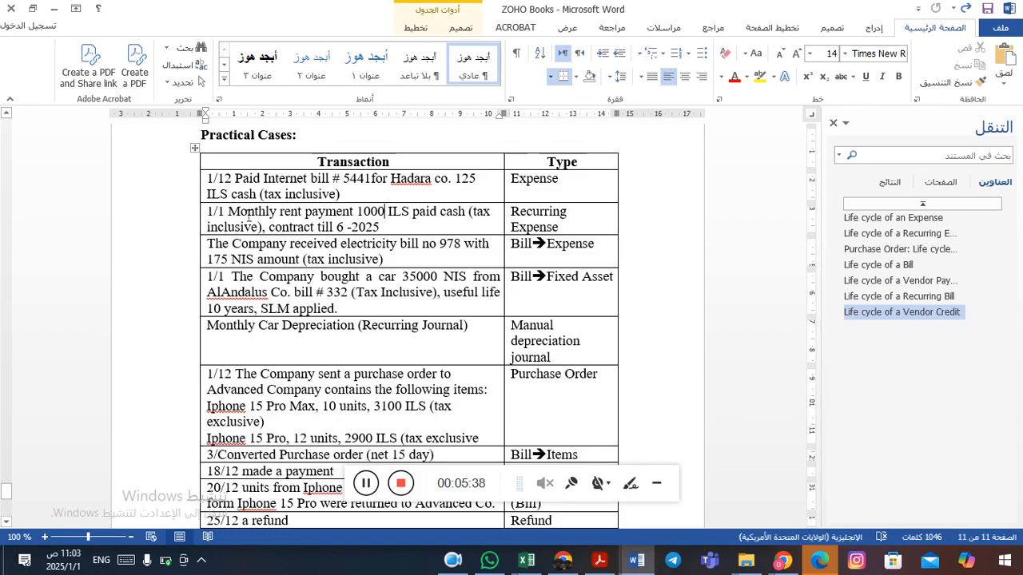
drag(229, 214, 343, 214)
key(ctrl+c)
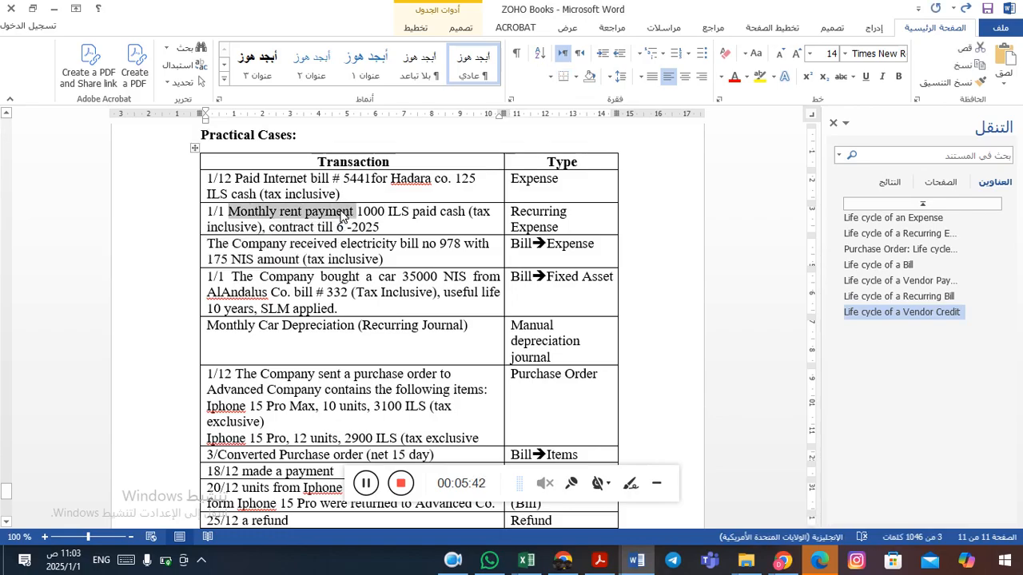
key(alt+Tab)
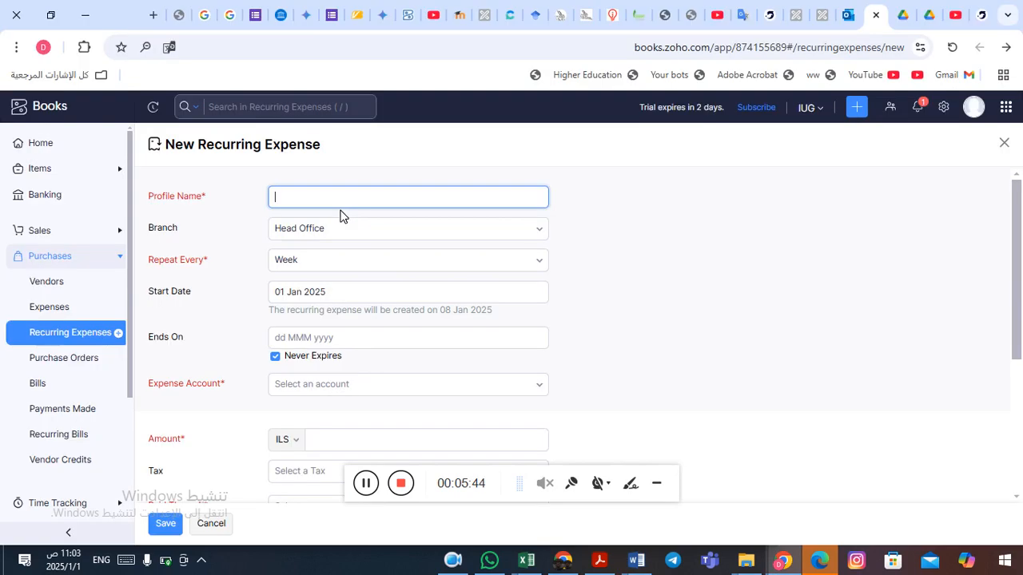
key(ctrl+v)
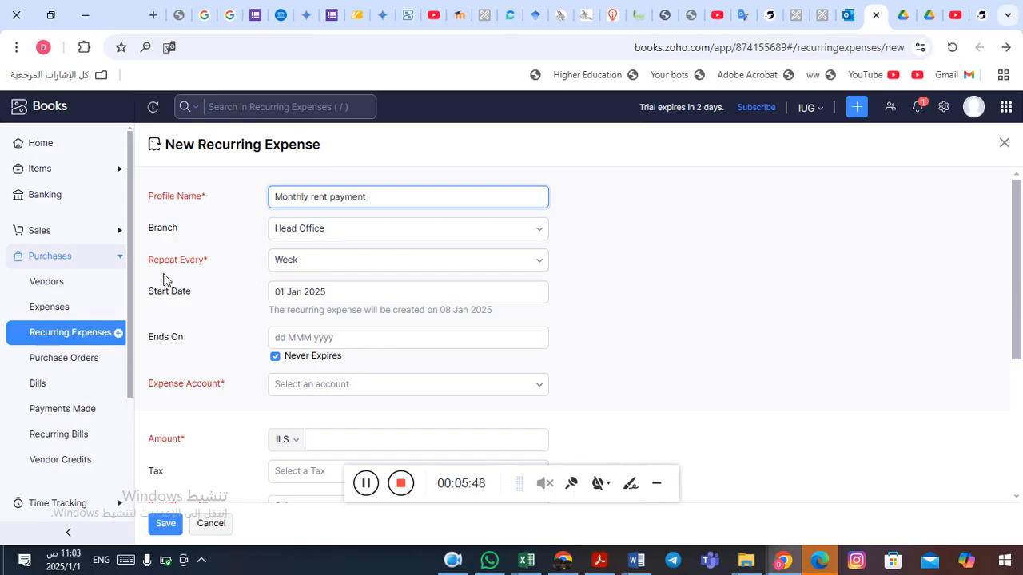
Set the recurring expense to repeat every Month and to end on 30 Jun 2025.
click(491, 260)
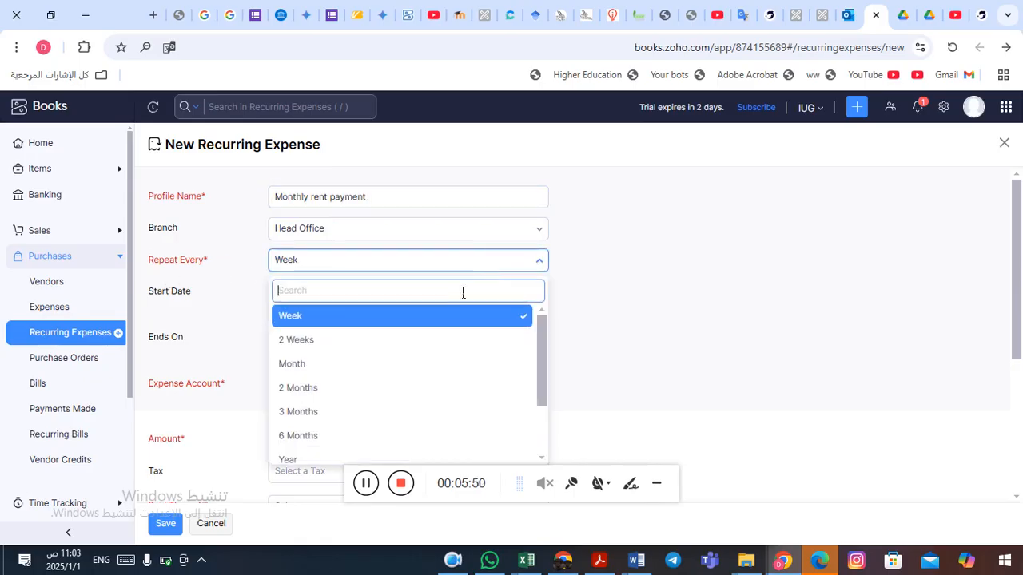
click(390, 368)
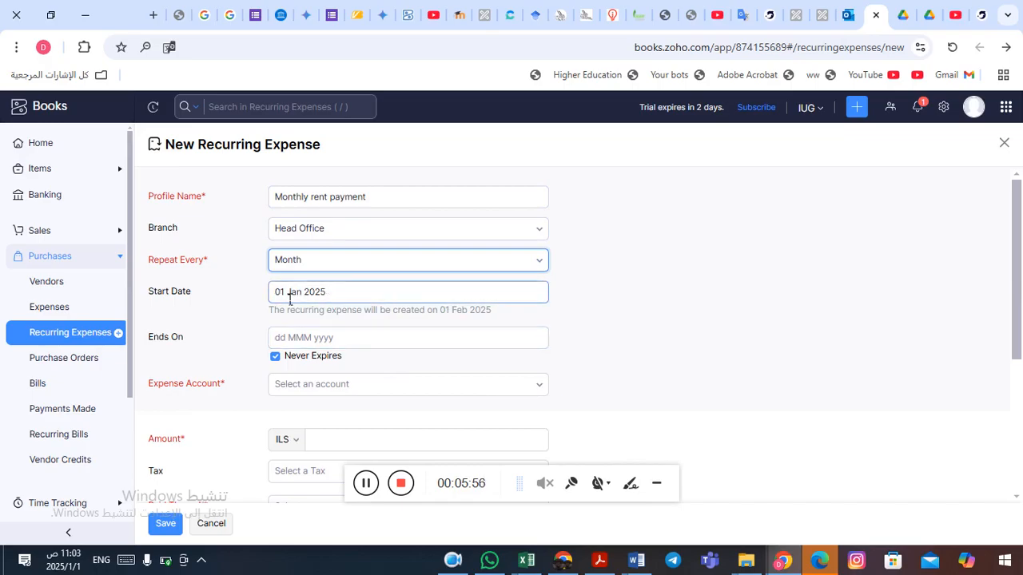
click(300, 339)
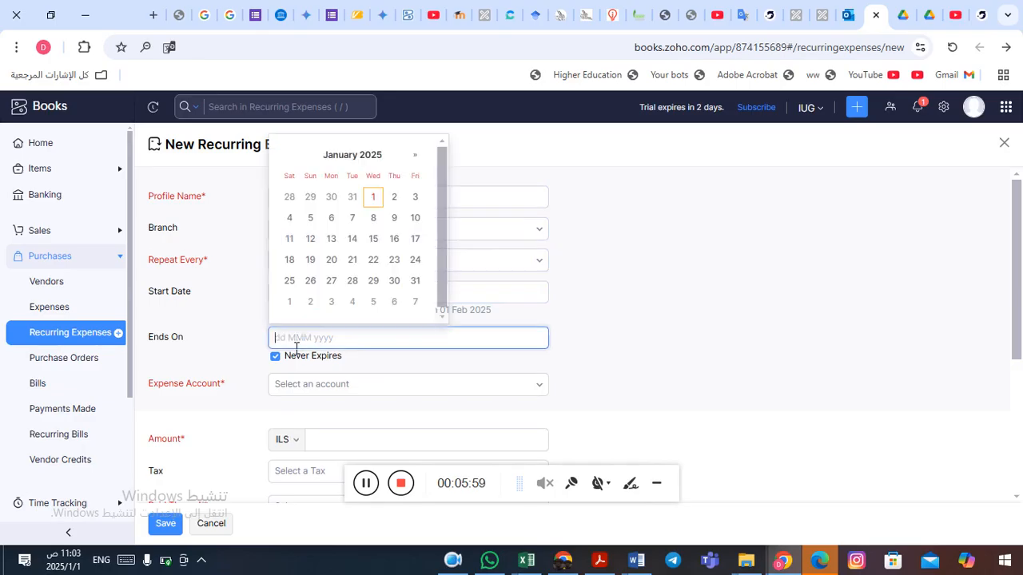
click(364, 155)
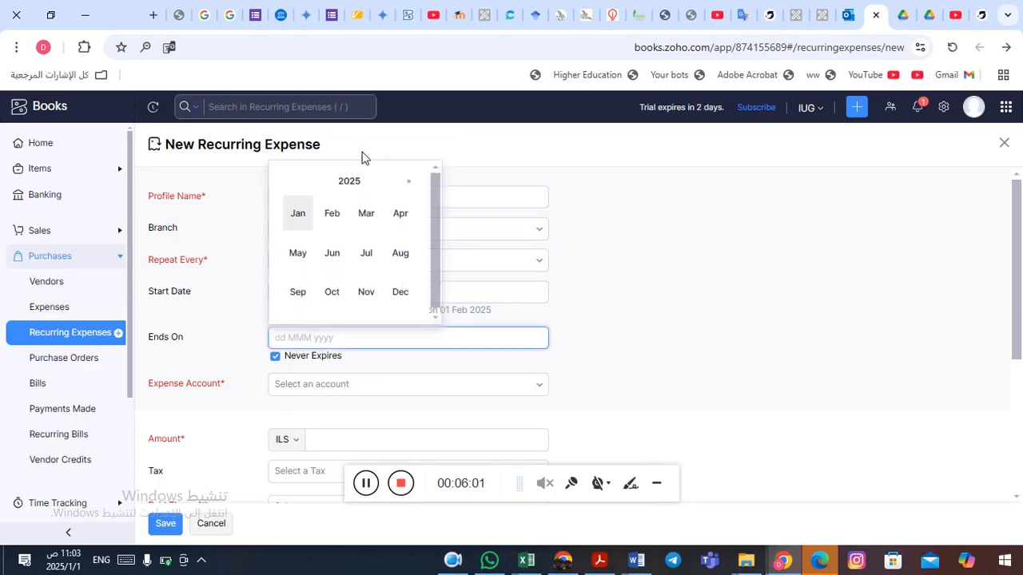
click(333, 255)
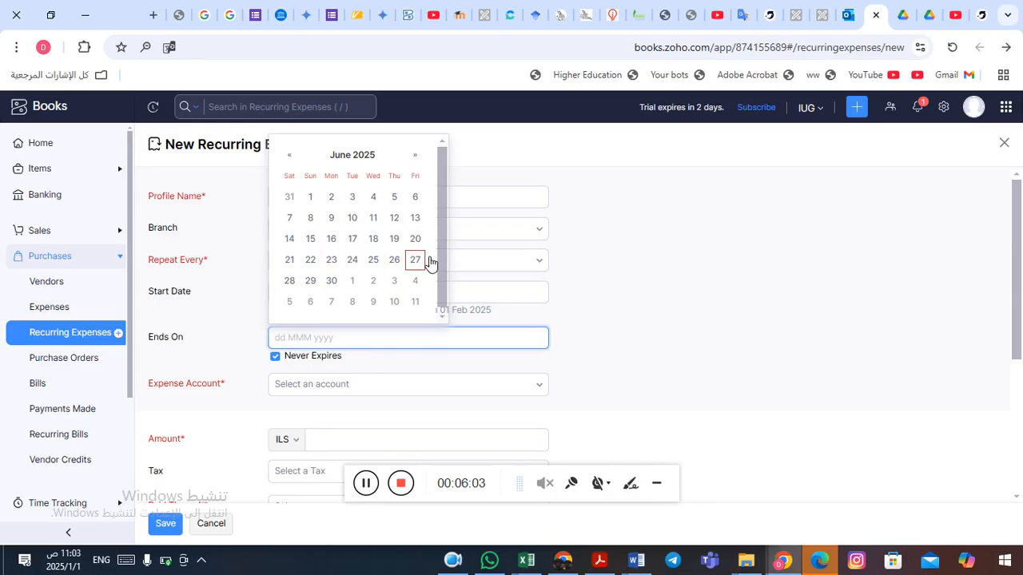
click(336, 280)
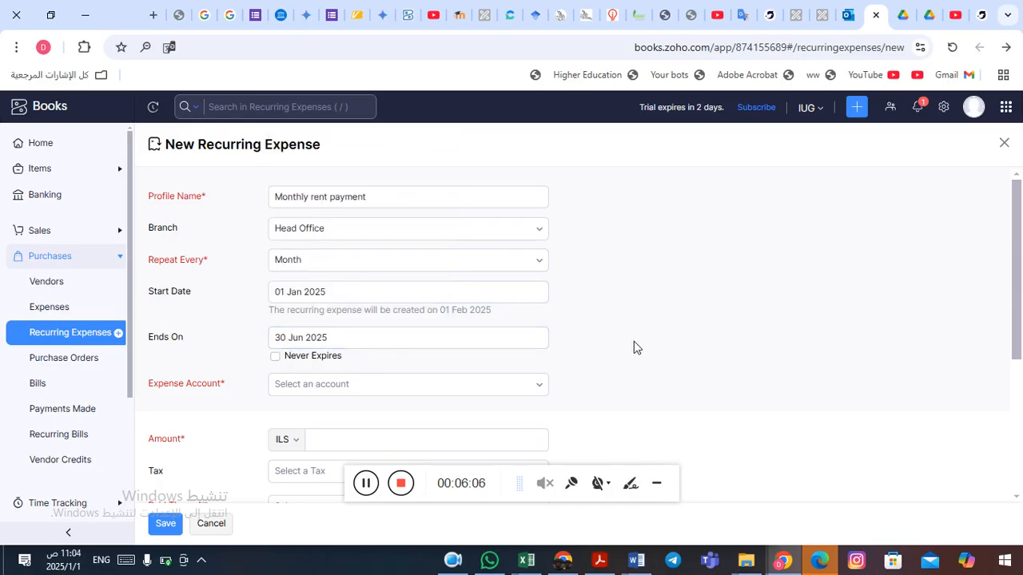
Set the expense account to Rent Expense and the amount to 1000 ILS.
scroll(640, 348, down, 1)
scroll(640, 349, down, 2)
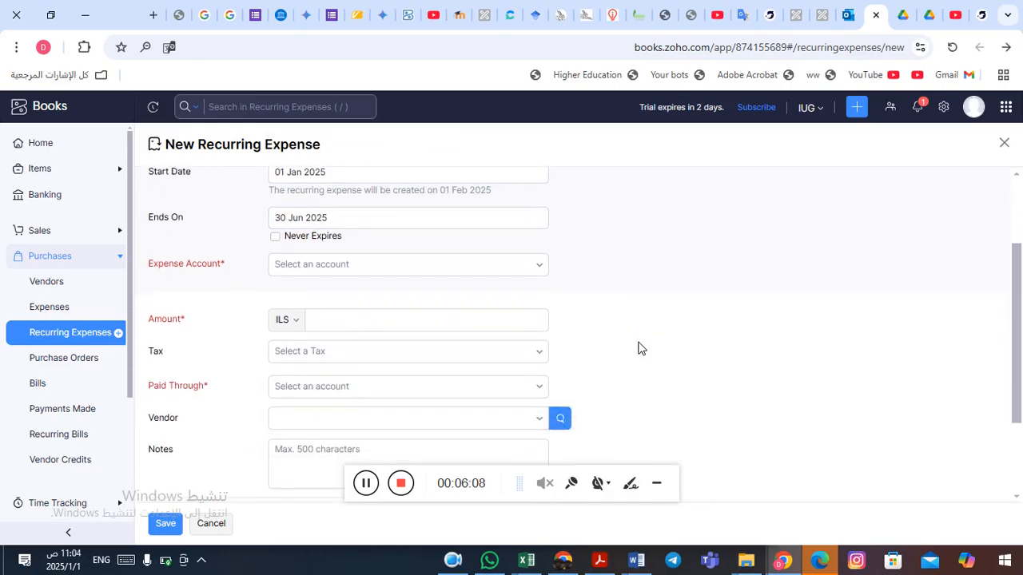
click(442, 271)
text(ren)
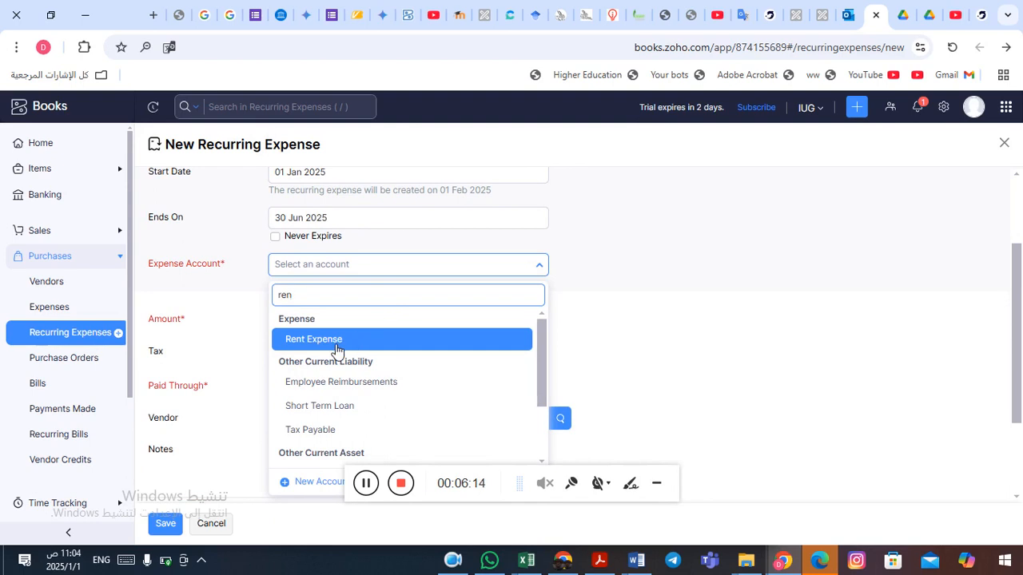
click(336, 349)
click(367, 328)
text(1000)
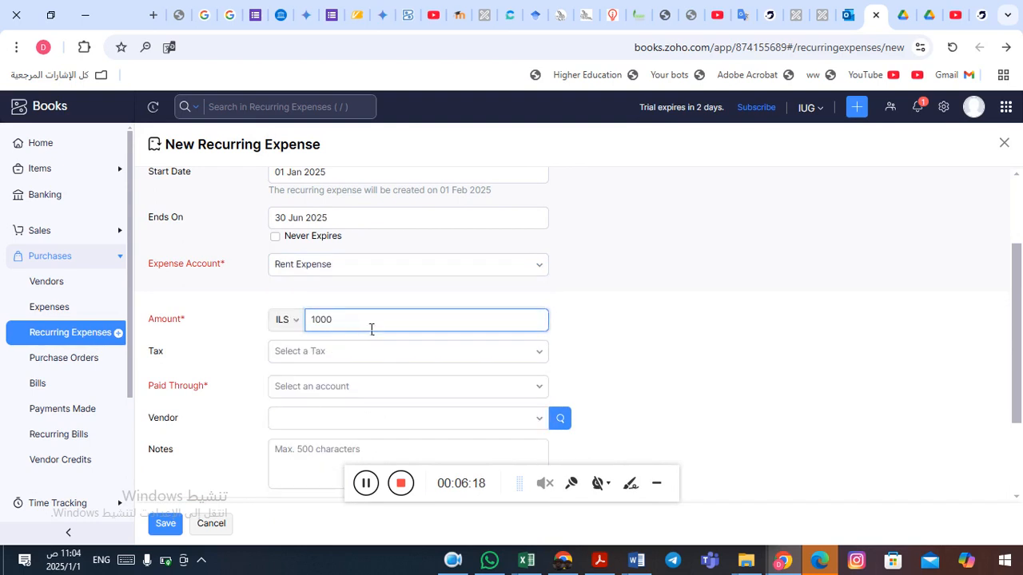
click(589, 313)
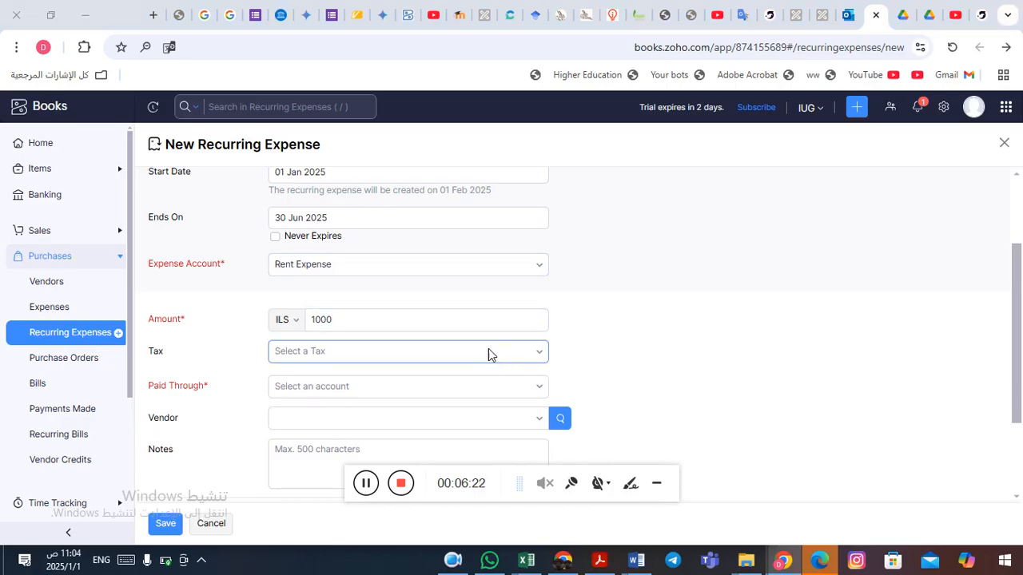
Apply VAT Tax [16%] to the recurring expense and mark the amount as Tax Inclusive.
key(alt+Tab)
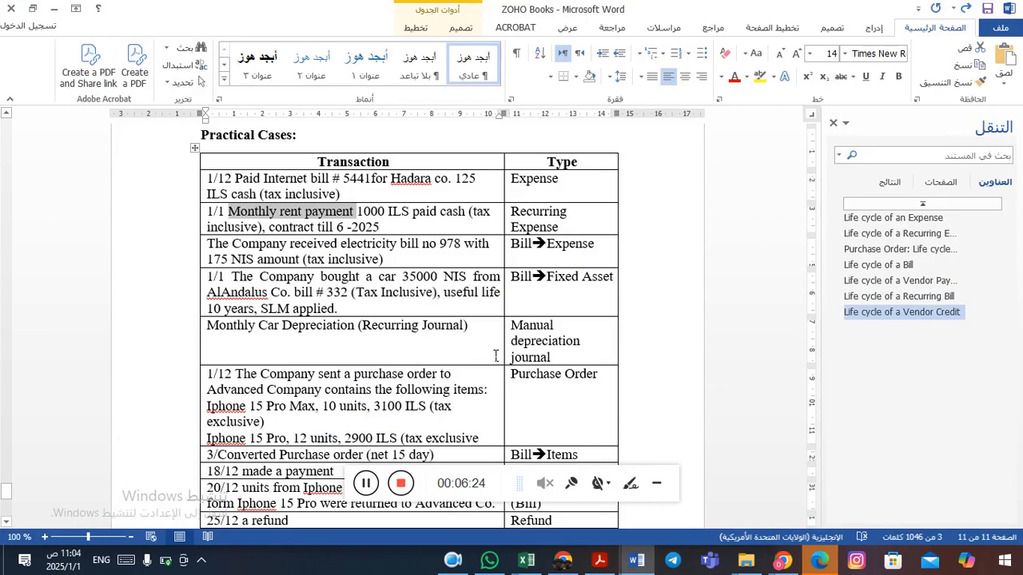
key(alt+Tab)
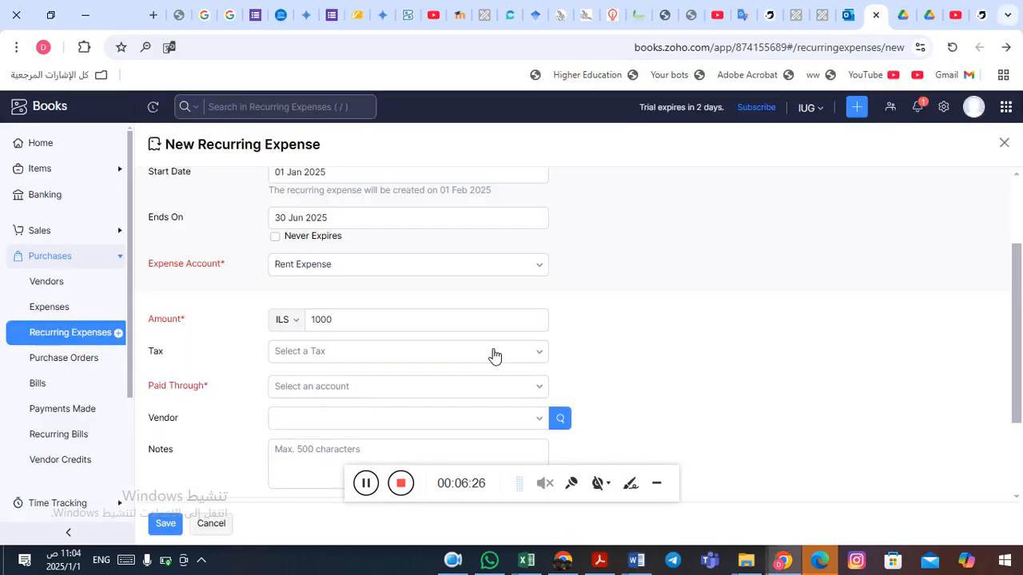
click(494, 356)
click(406, 429)
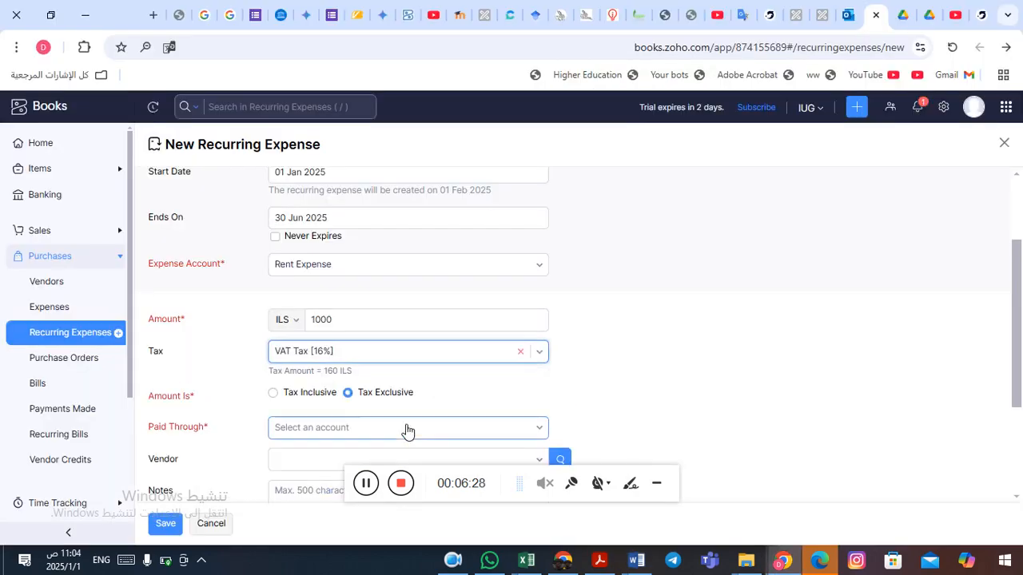
click(275, 394)
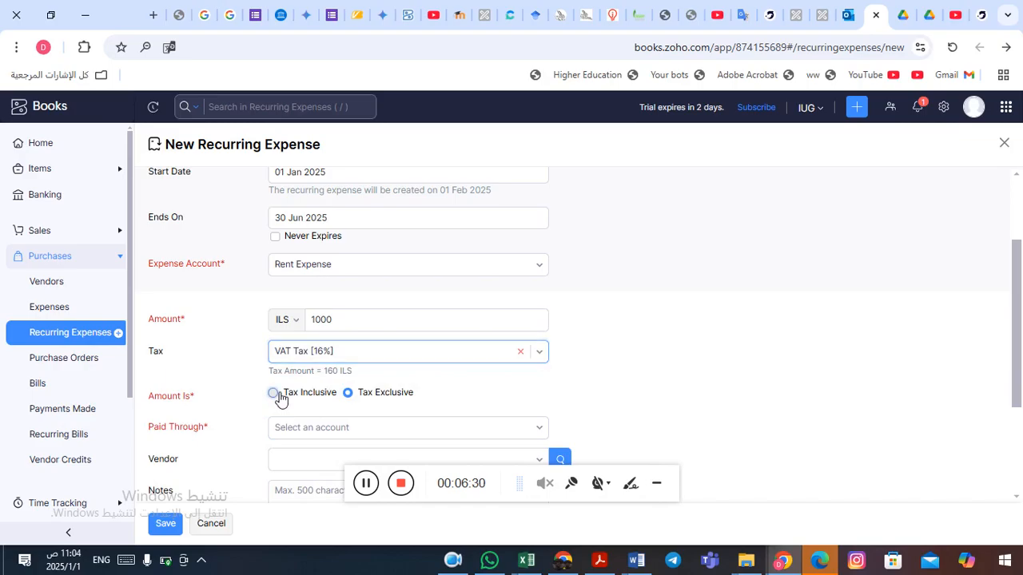
scroll(651, 371, down, 3)
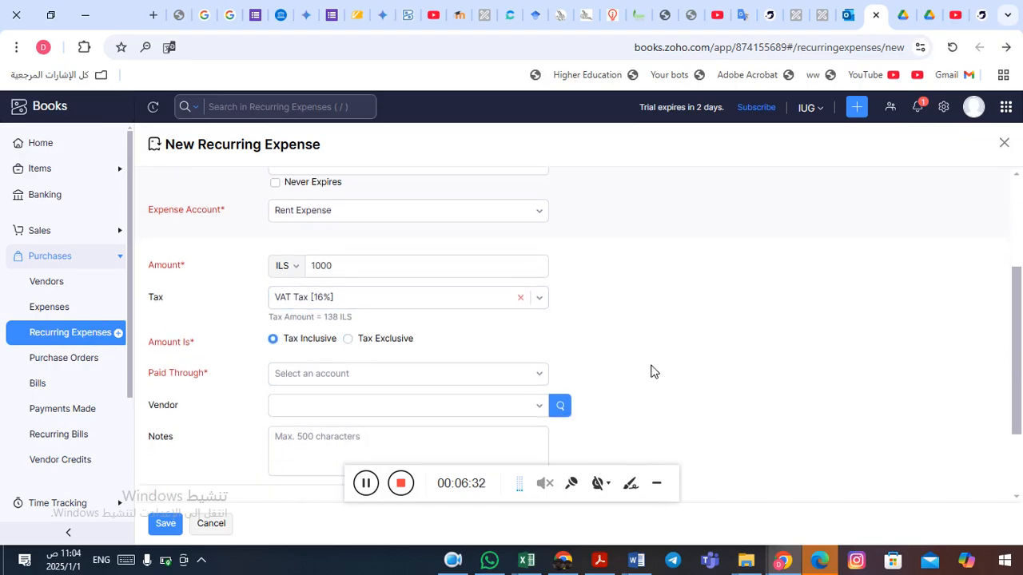
Set the recurring expense's Paid Through account to Cash and save the recurring expense.
key(alt+Tab)
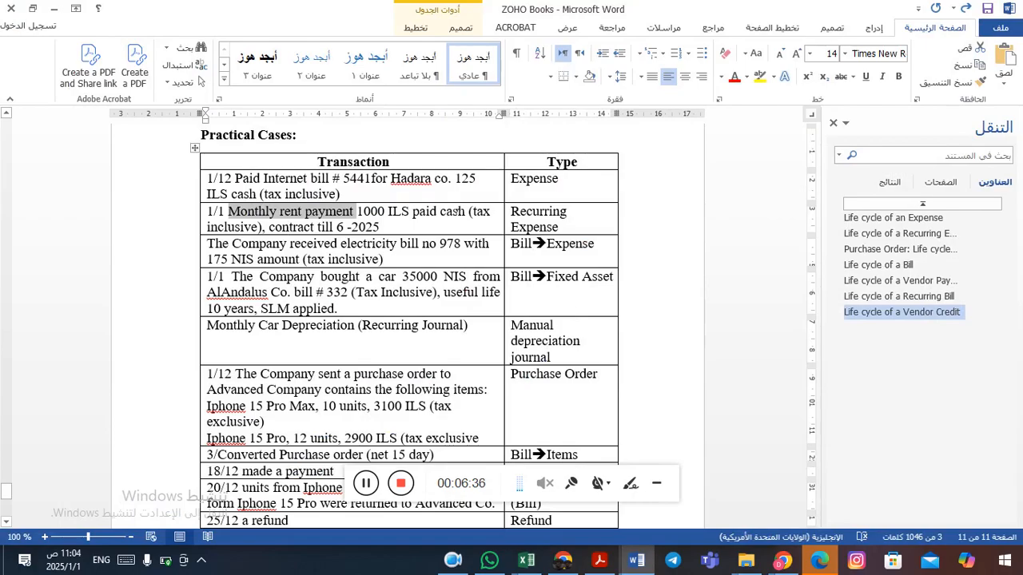
double_click(454, 212)
click(453, 213)
key(alt+Tab)
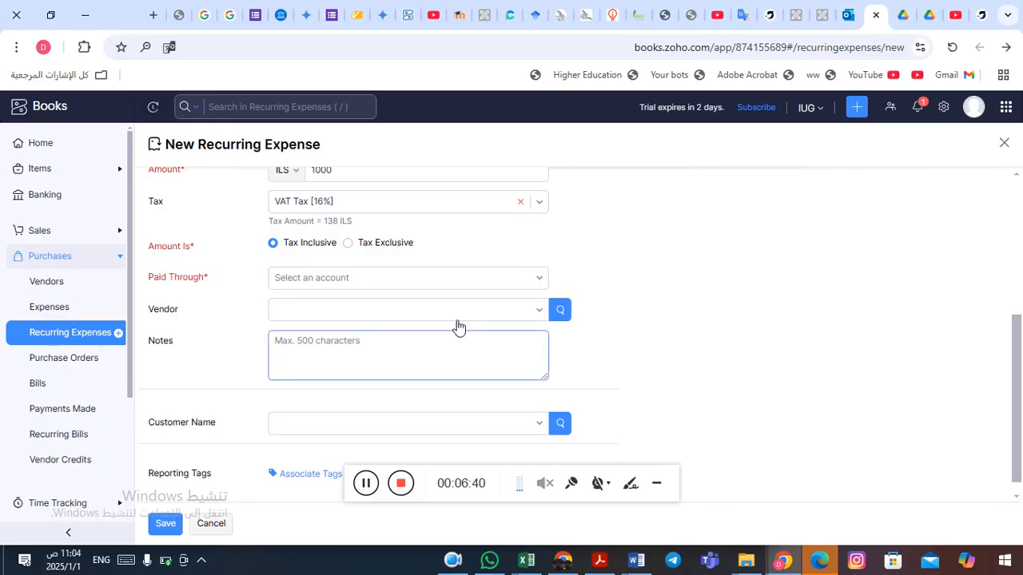
click(487, 282)
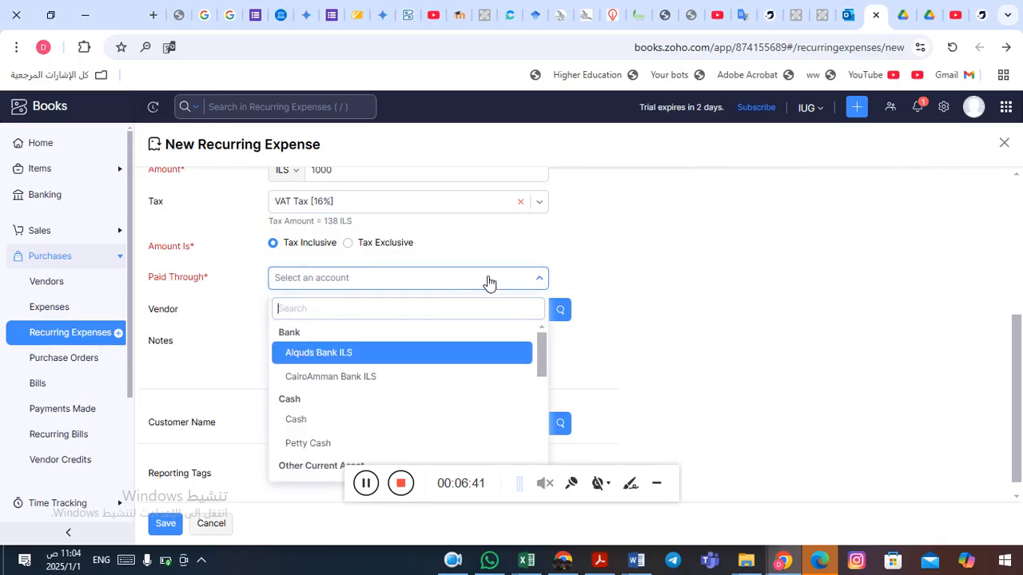
click(349, 423)
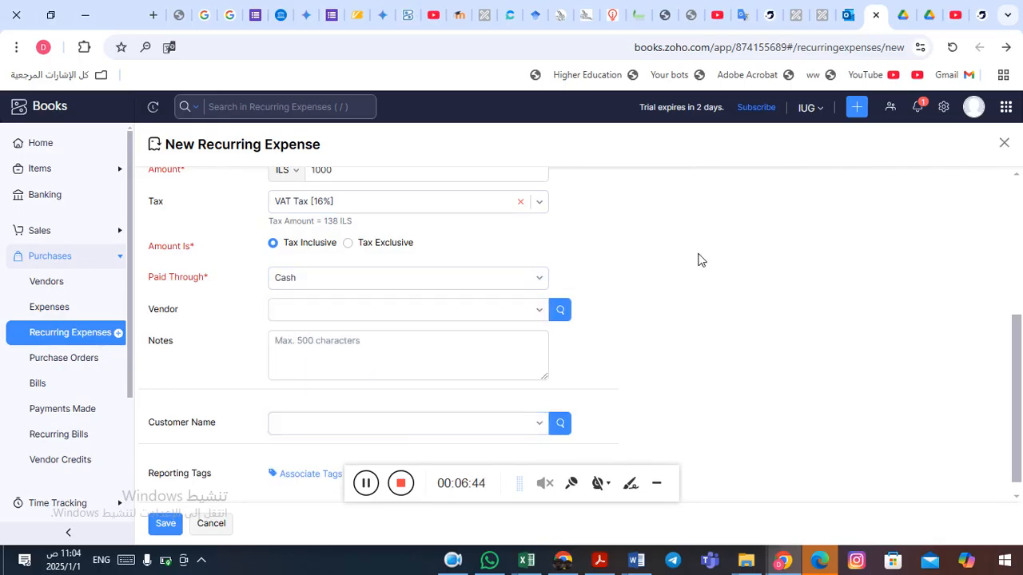
scroll(702, 260, down, 1)
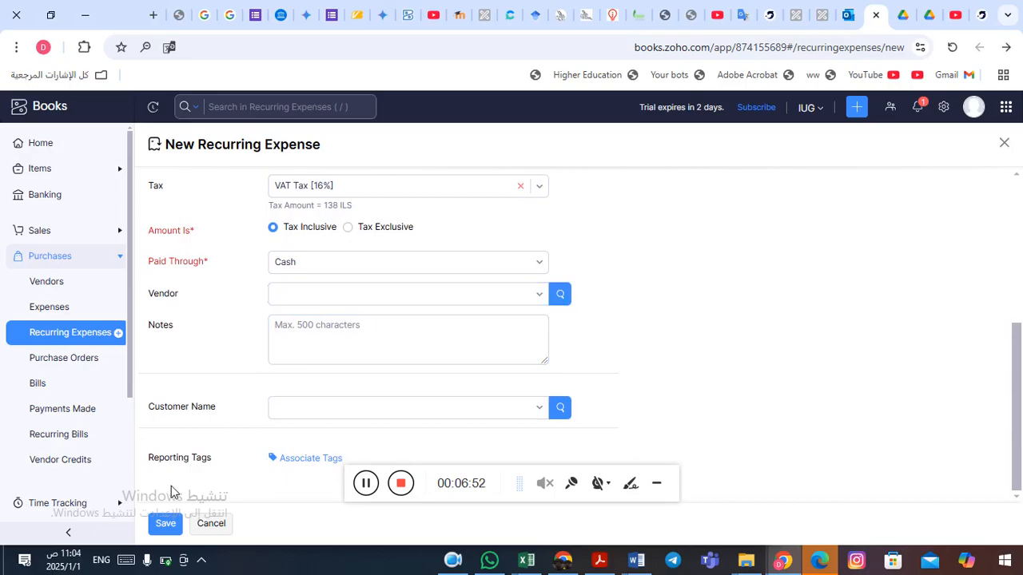
click(172, 525)
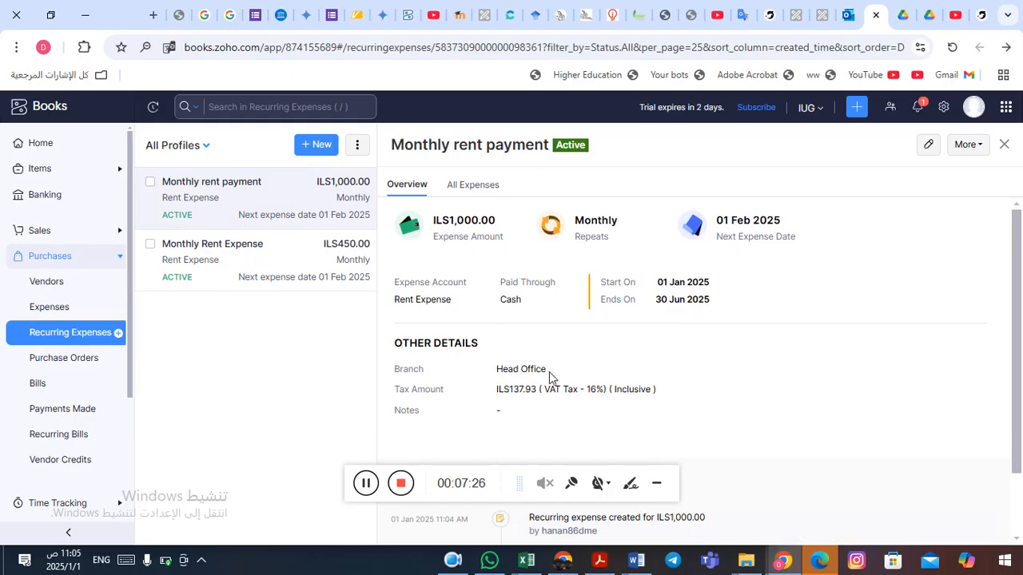
Review the electricity bill transaction in the Word document's practical cases table.
key(alt+Tab)
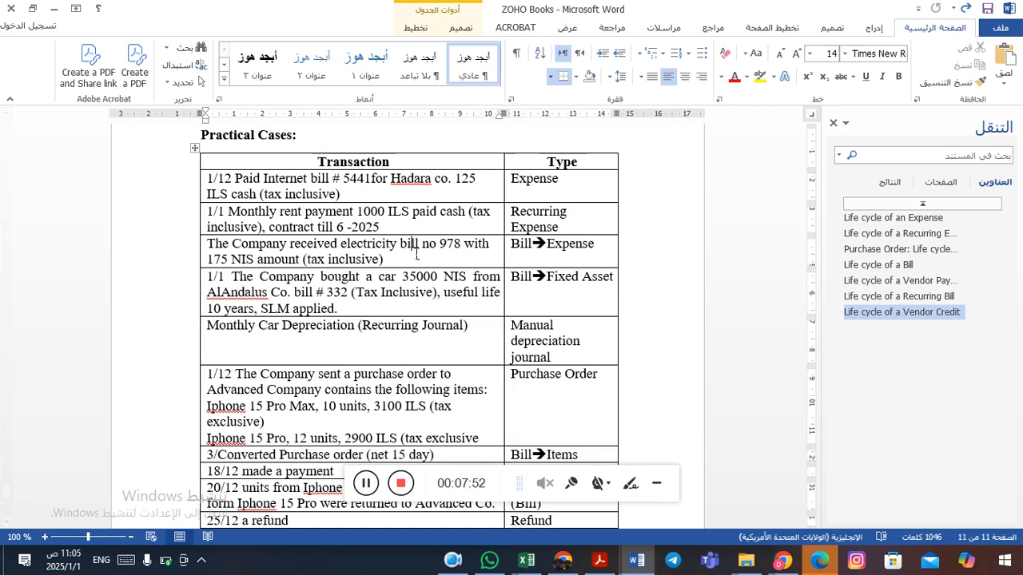
key(alt+Tab)
key(alt+Tab)
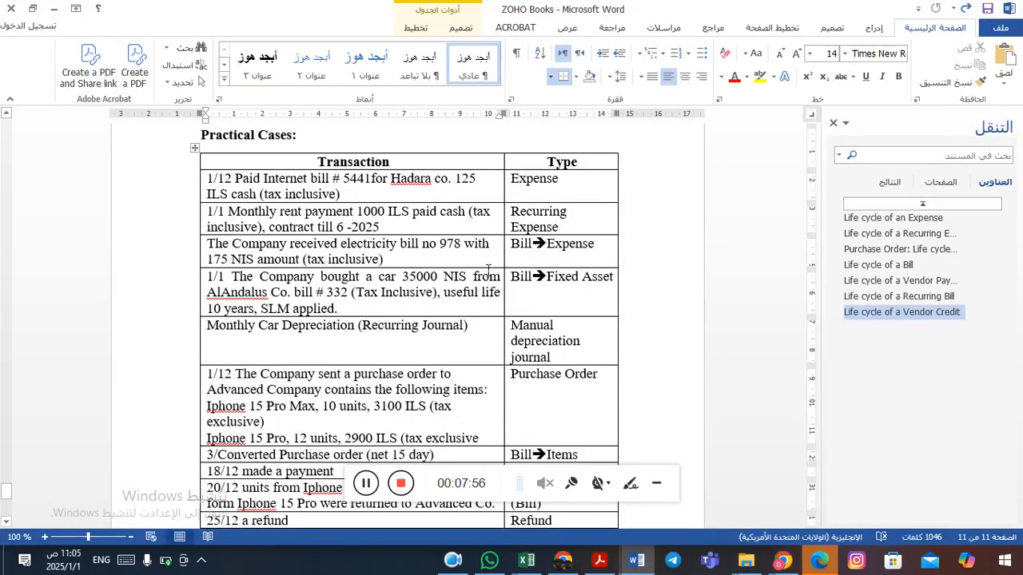
click(529, 254)
double_click(529, 255)
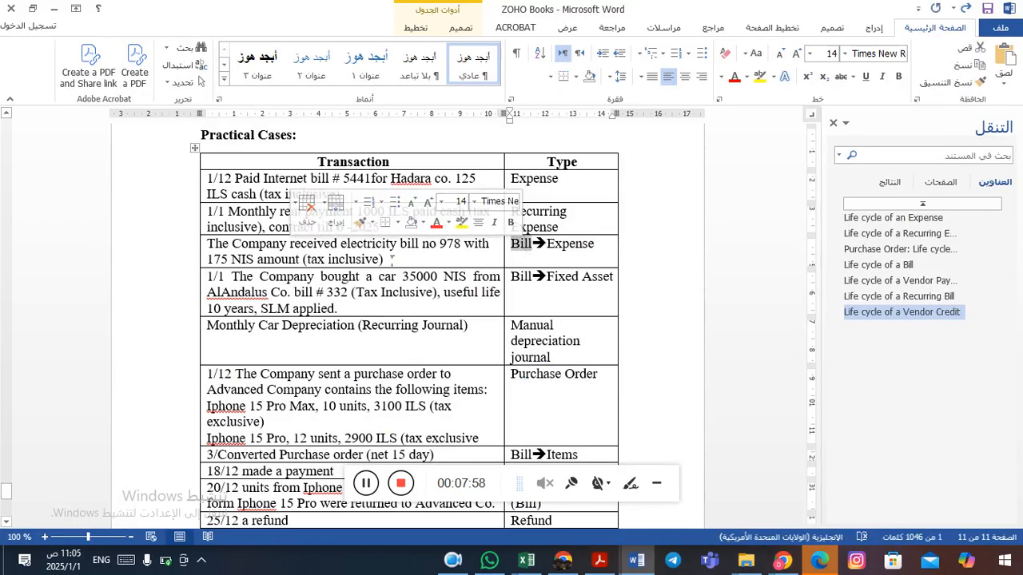
click(362, 249)
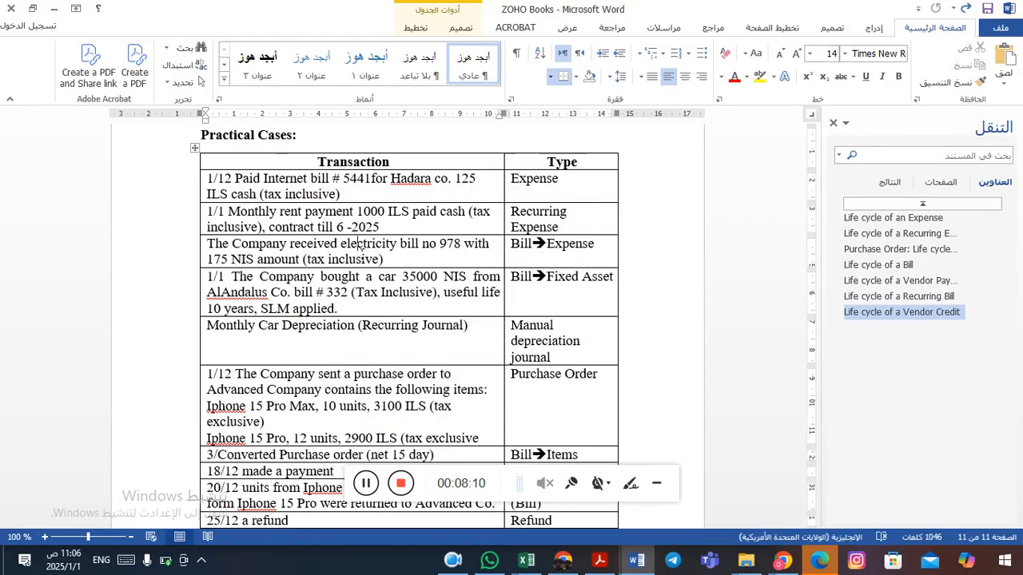
click(530, 251)
key(alt+Tab)
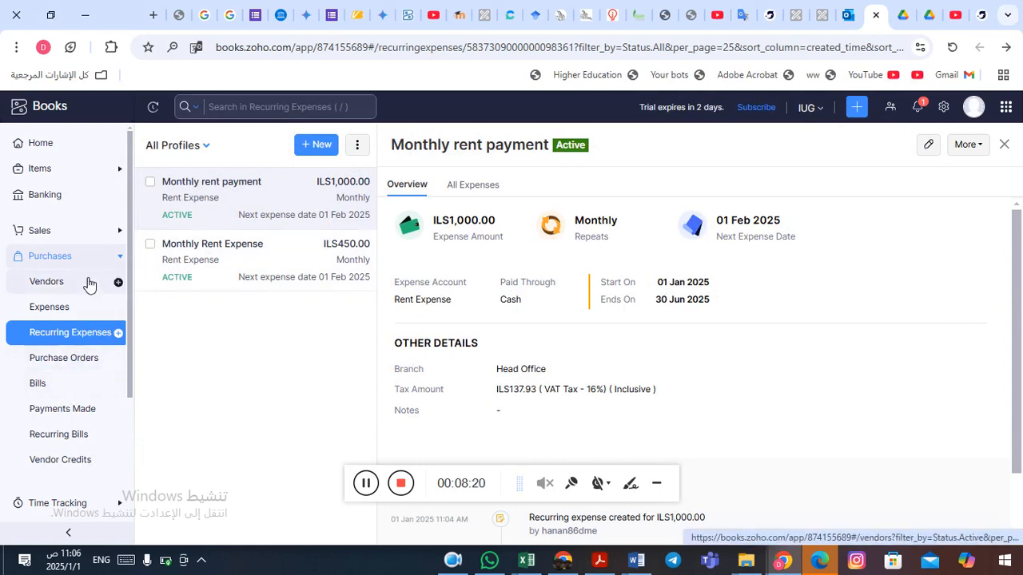
Open a new bill and start adding a new vendor from the vendor list.
click(50, 390)
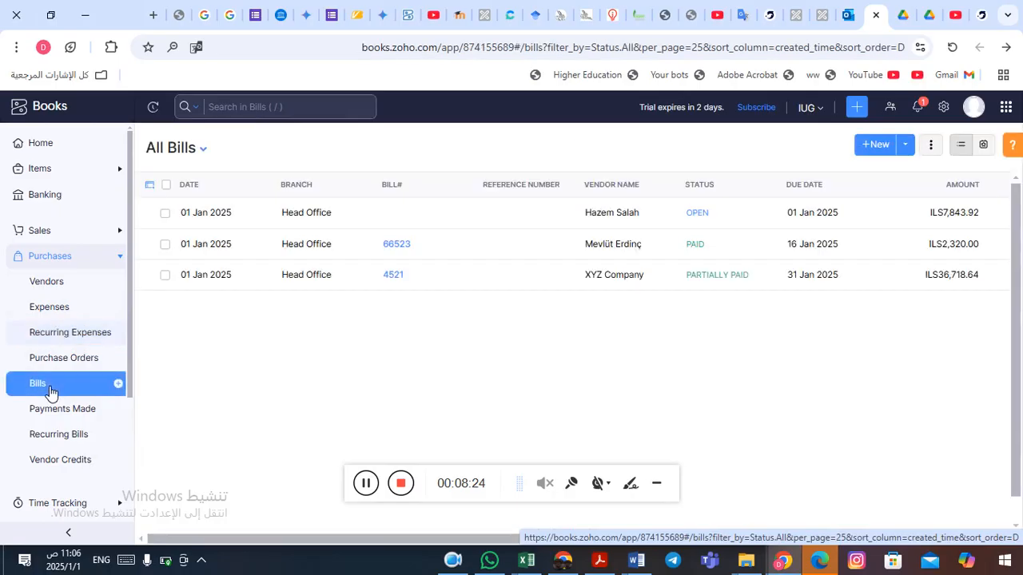
click(875, 145)
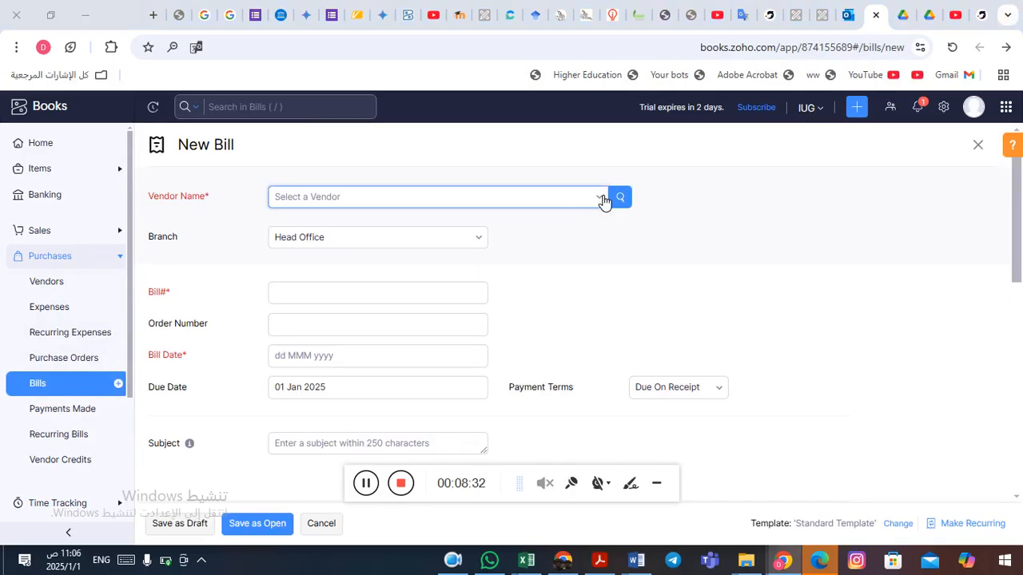
key(alt+Tab)
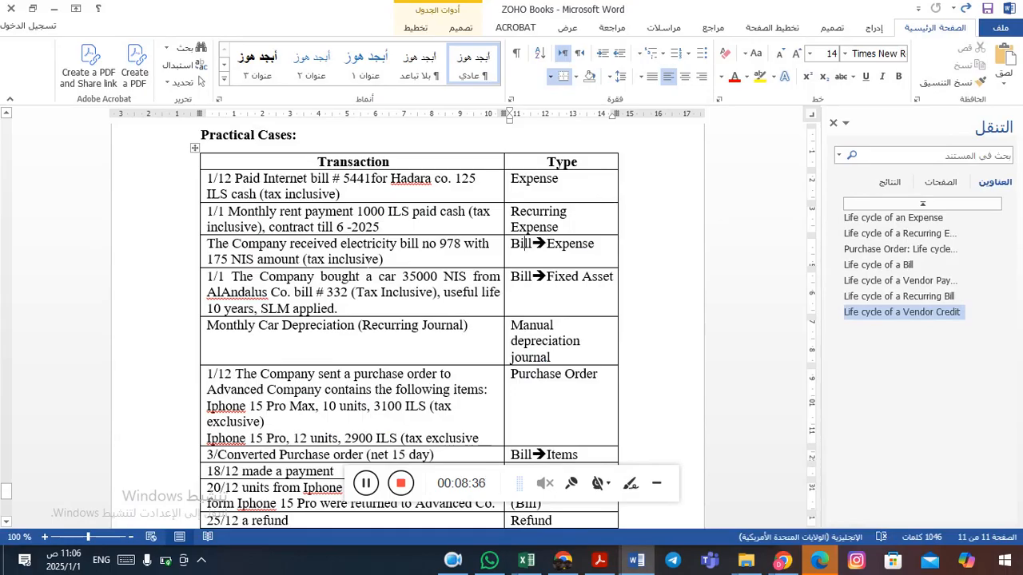
key(alt+Tab)
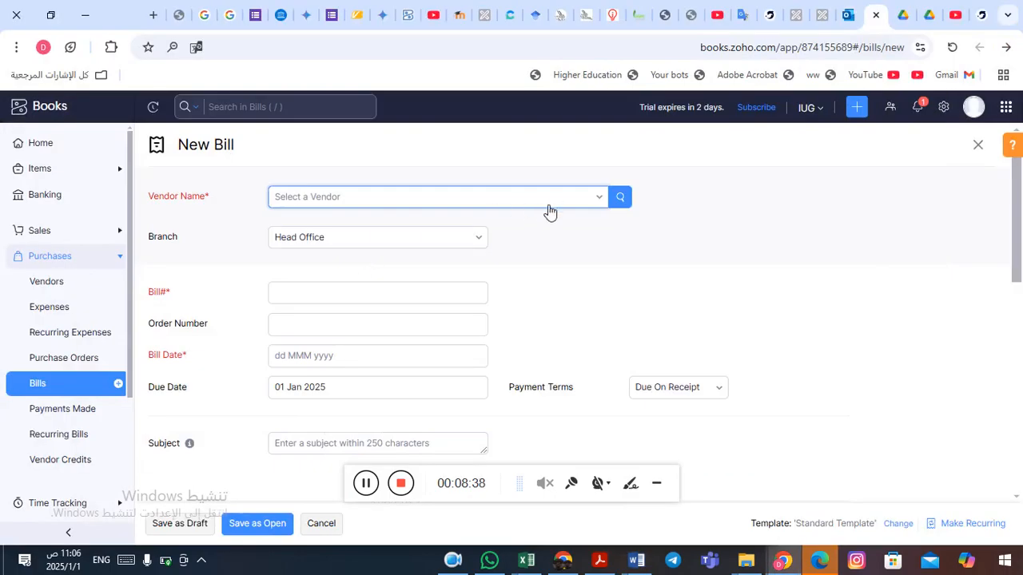
click(605, 199)
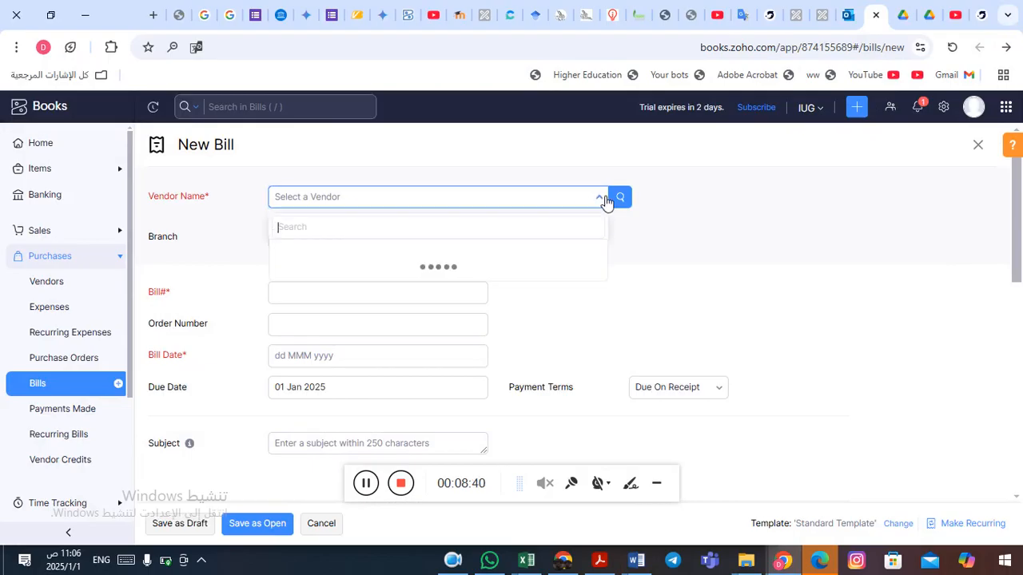
scroll(432, 352, down, 1)
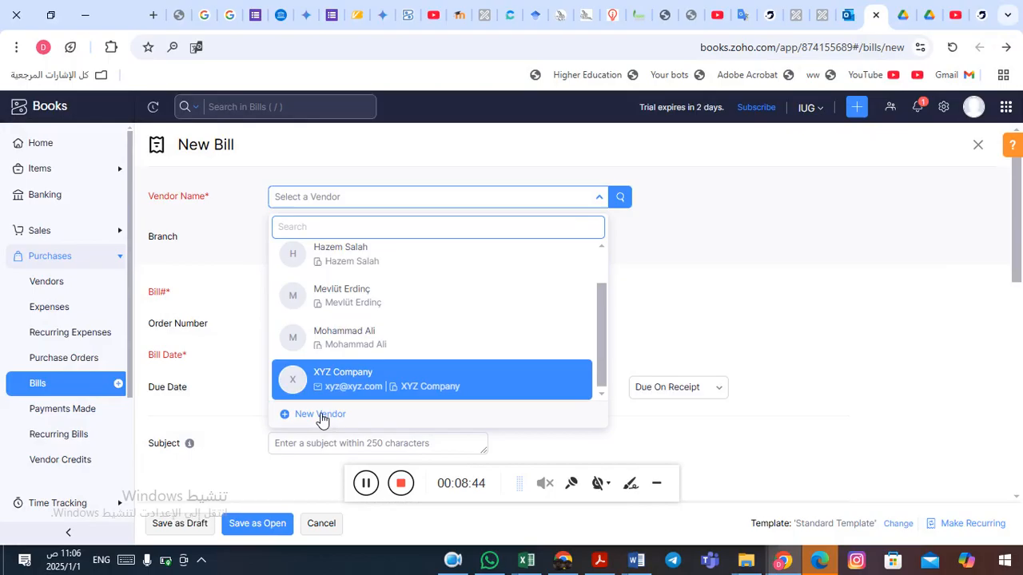
click(318, 414)
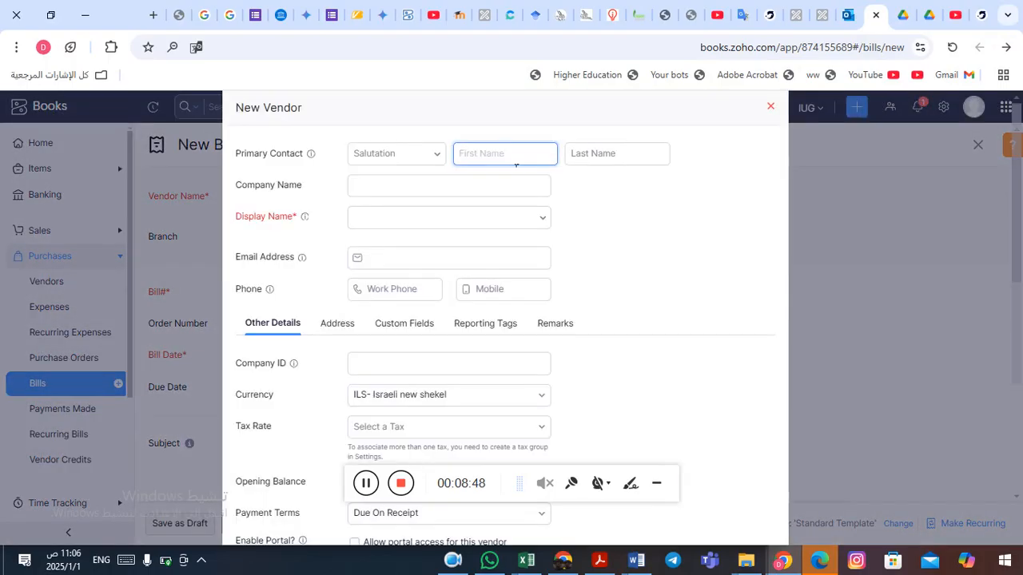
Create the vendor with primary contact Gaza Co, company and display name Gaza Company, and save it.
text(Gaza)
click(602, 151)
text(C)
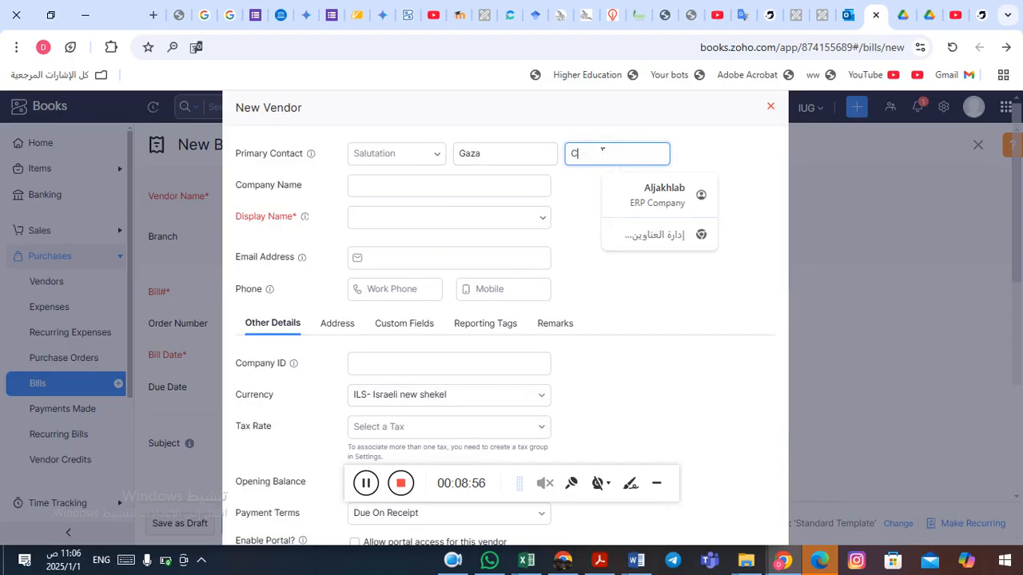
text(o)
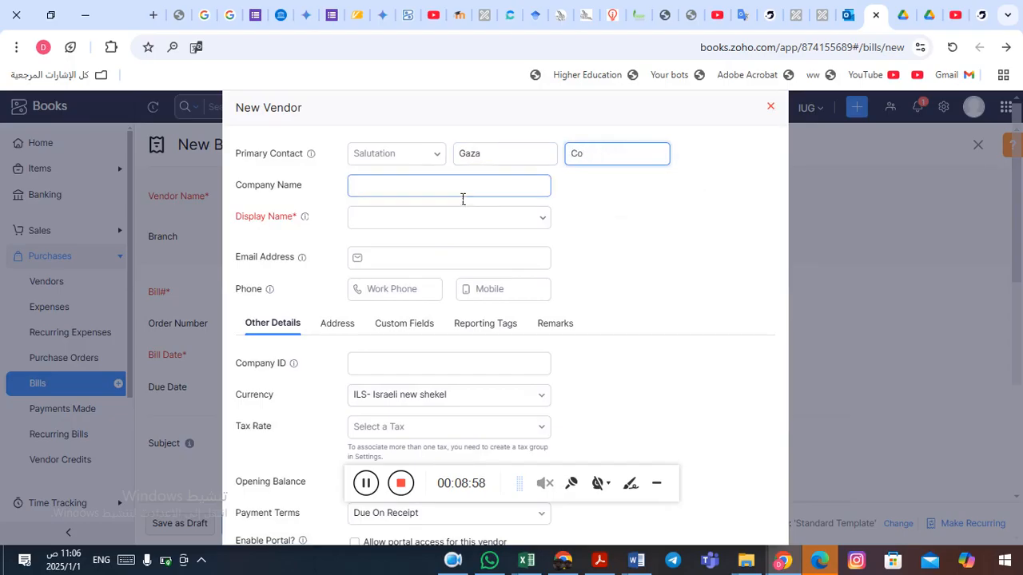
click(456, 194)
text(G)
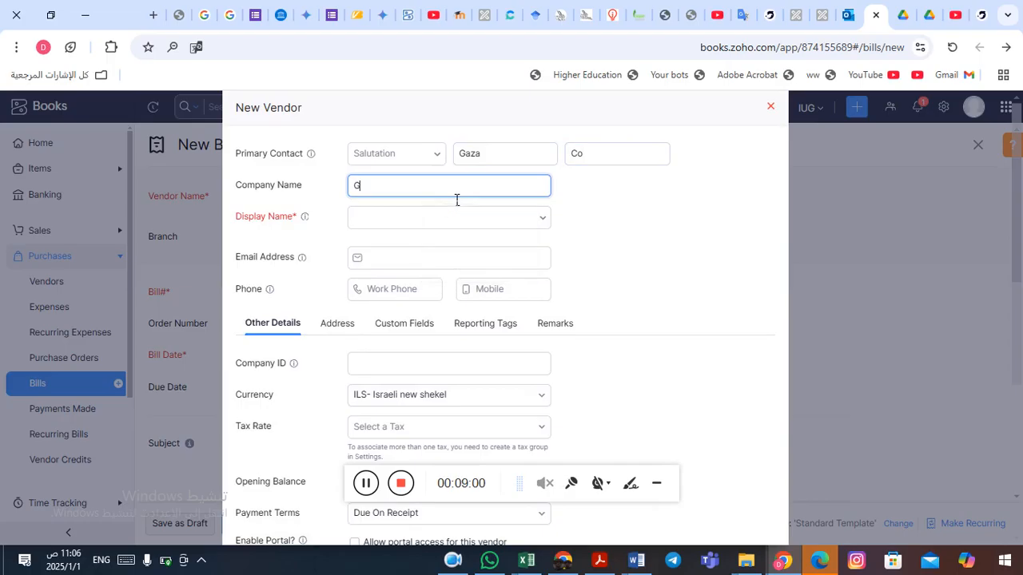
text(aza Company)
click(449, 219)
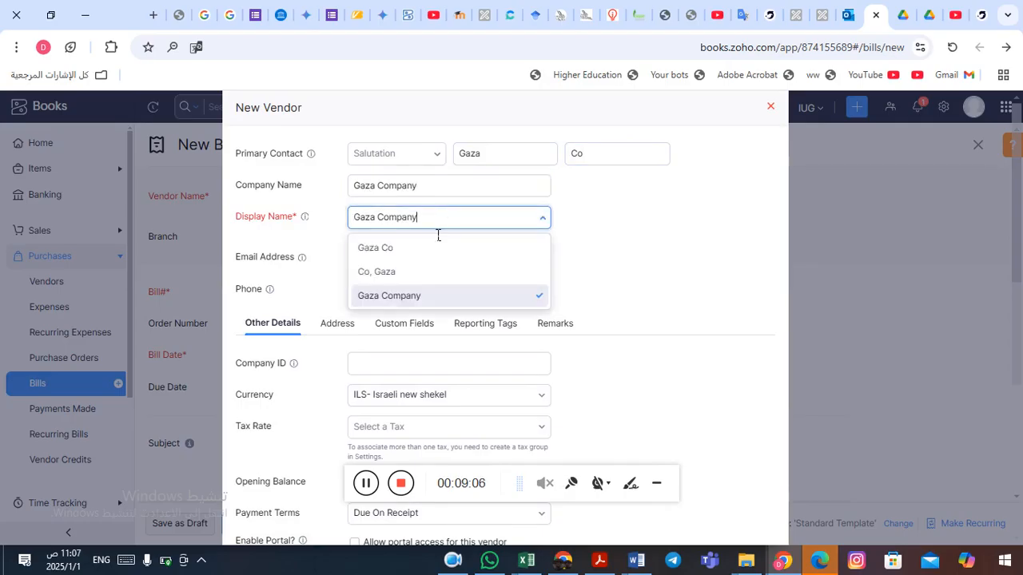
click(407, 297)
click(593, 261)
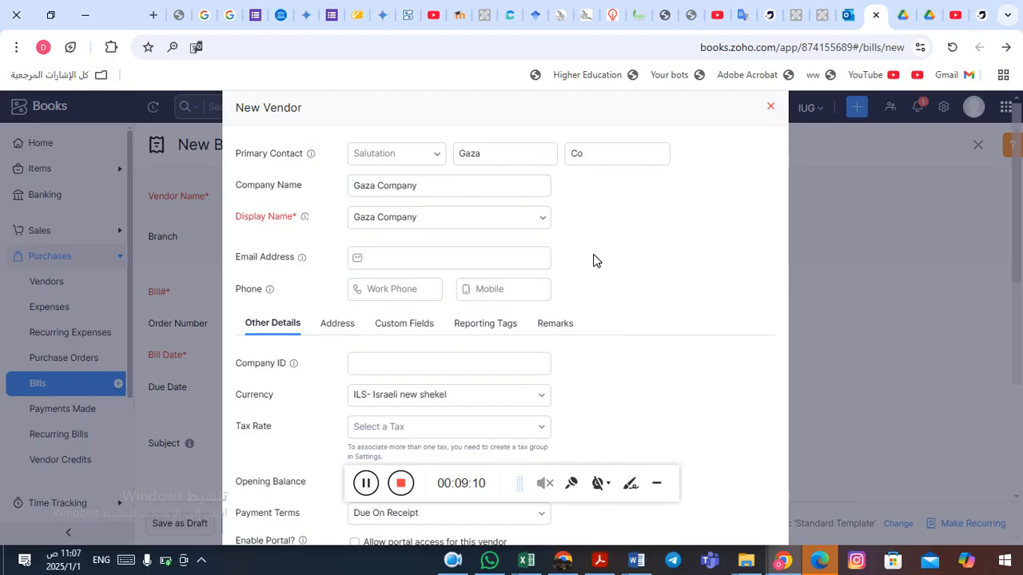
scroll(594, 261, down, 3)
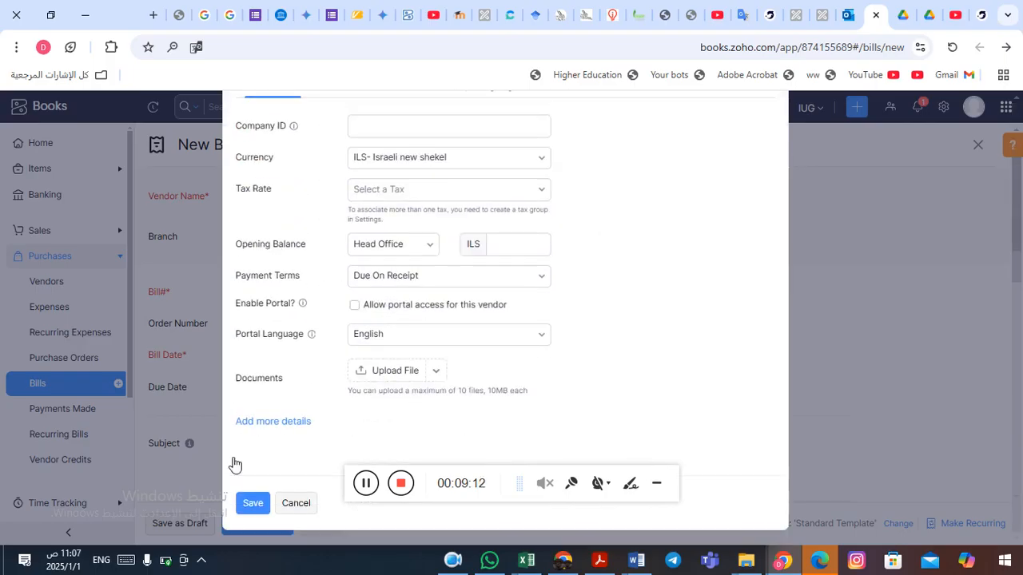
click(254, 505)
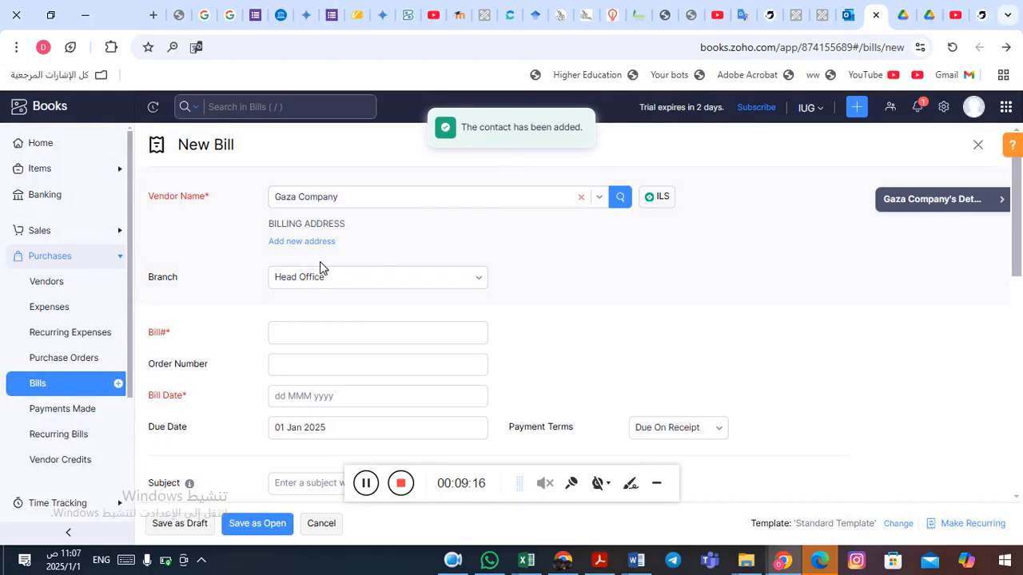
Copy bill number 978 from the Word document into the bill's Bill# field.
click(310, 341)
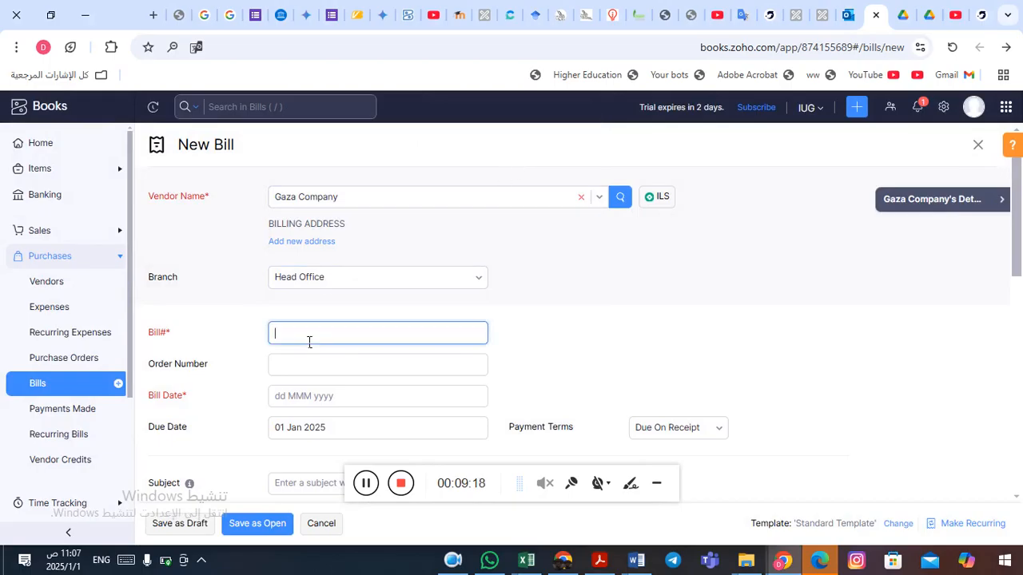
key(alt+Tab)
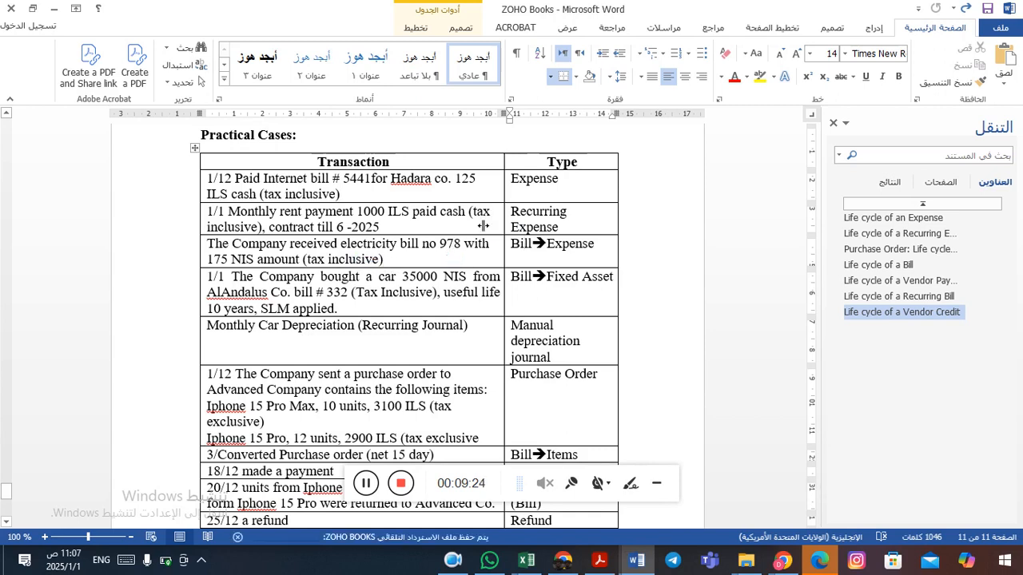
double_click(454, 247)
key(ctrl+c)
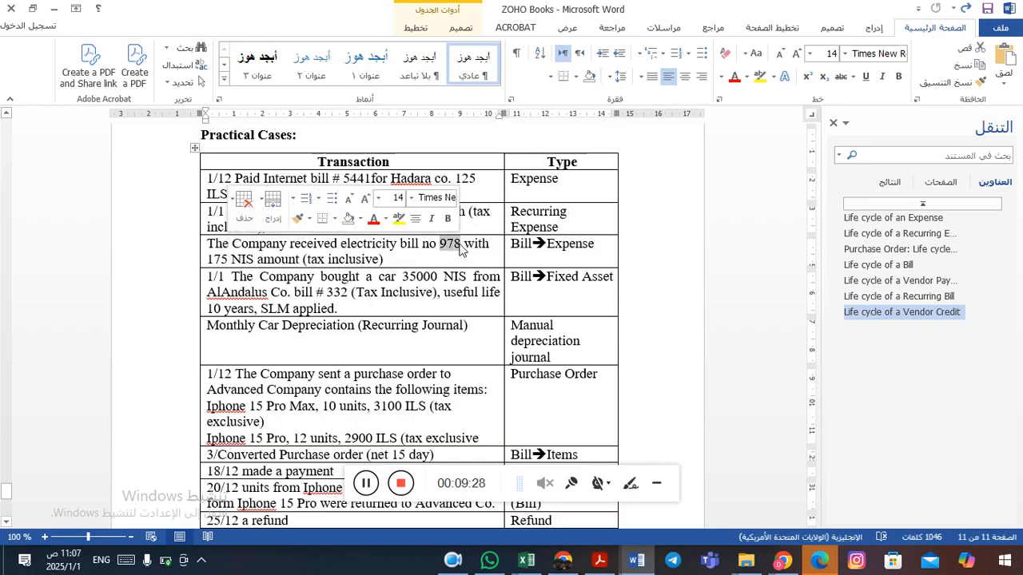
key(alt+Tab)
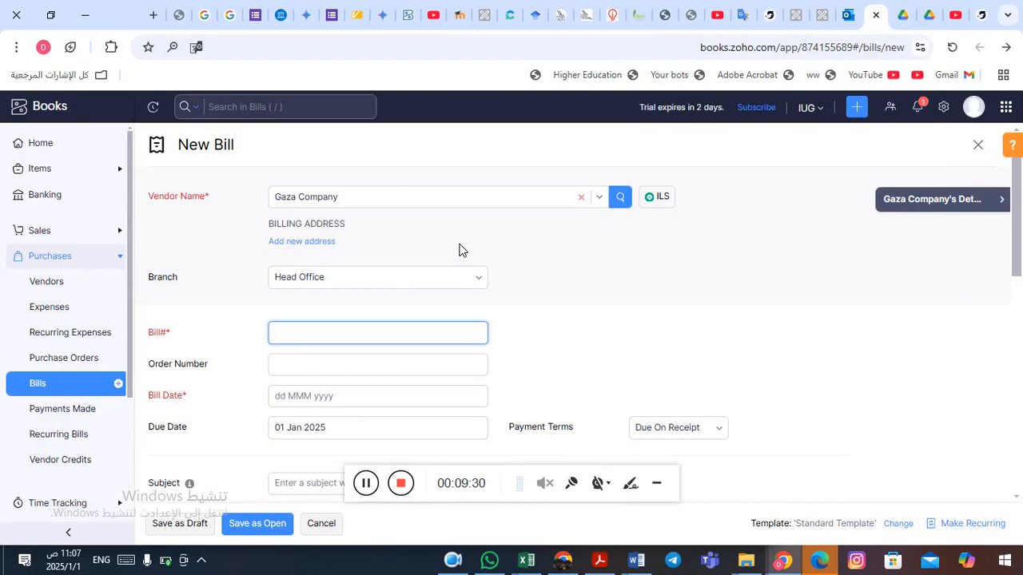
key(ctrl+v)
Set the bill date to 01 Jan 2025, checking the transaction in the Word document.
click(308, 400)
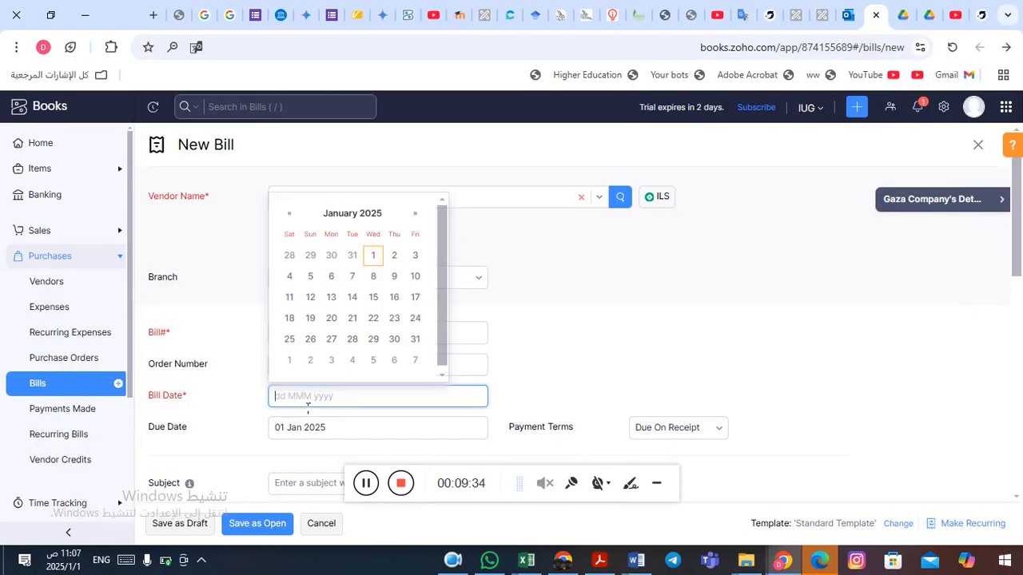
key(alt+Tab)
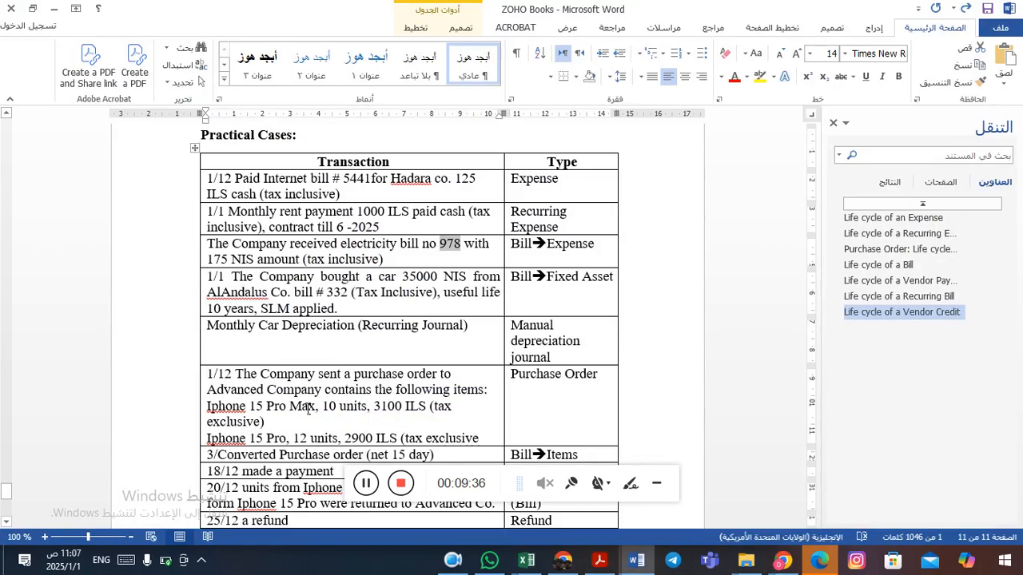
key(alt+Tab)
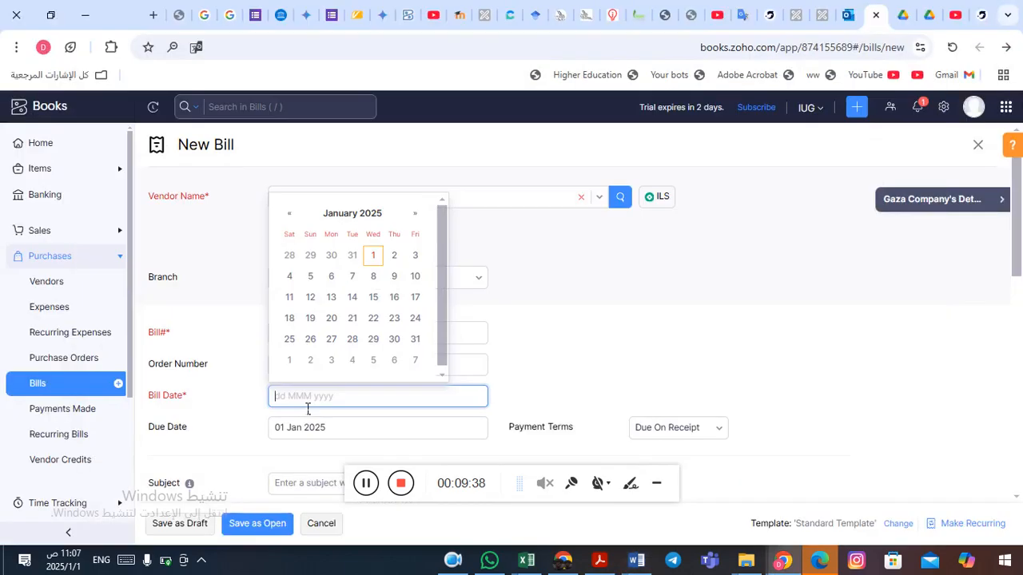
click(374, 255)
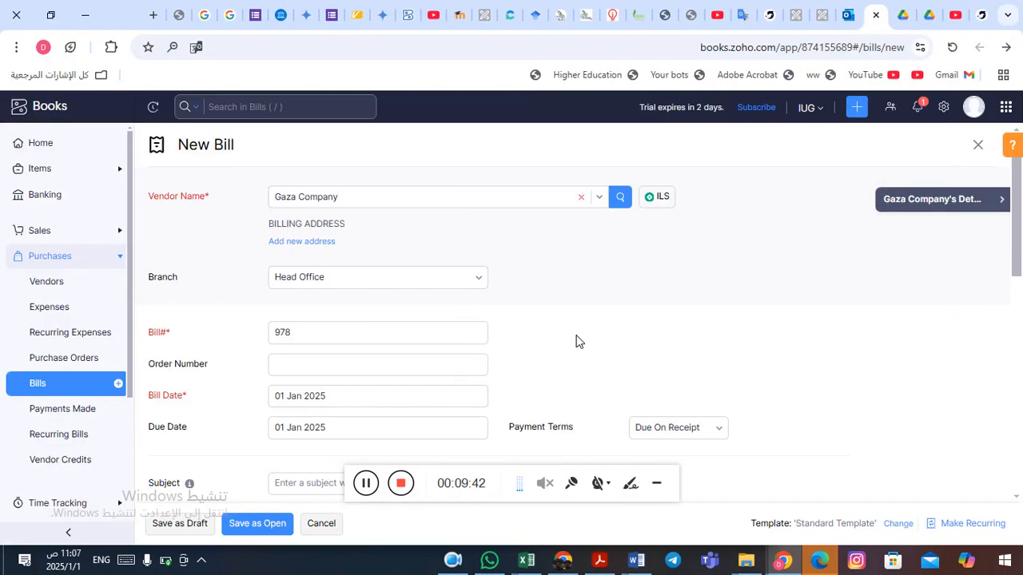
Set the bill's payment terms to Net 15.
scroll(578, 343, down, 1)
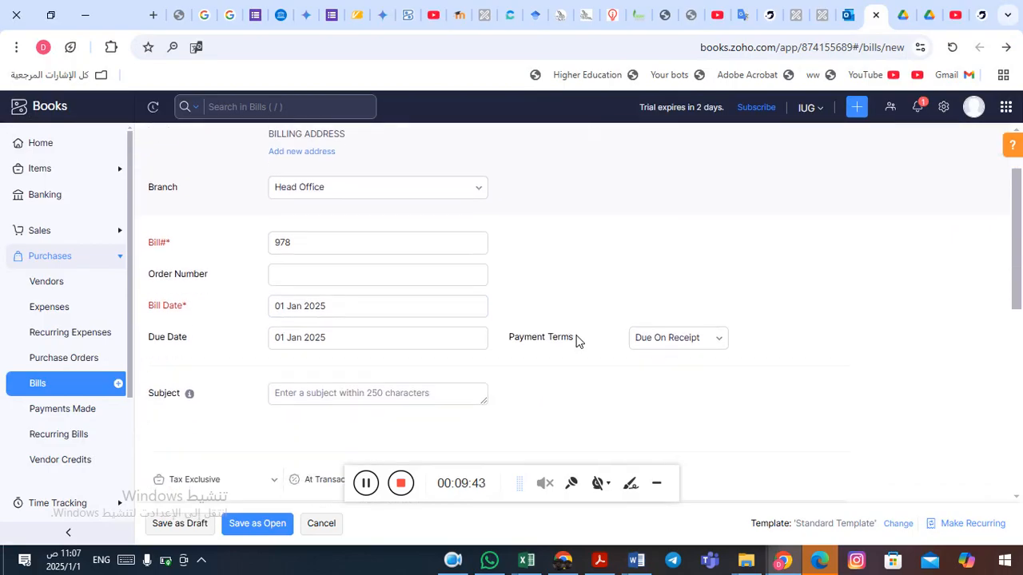
click(697, 339)
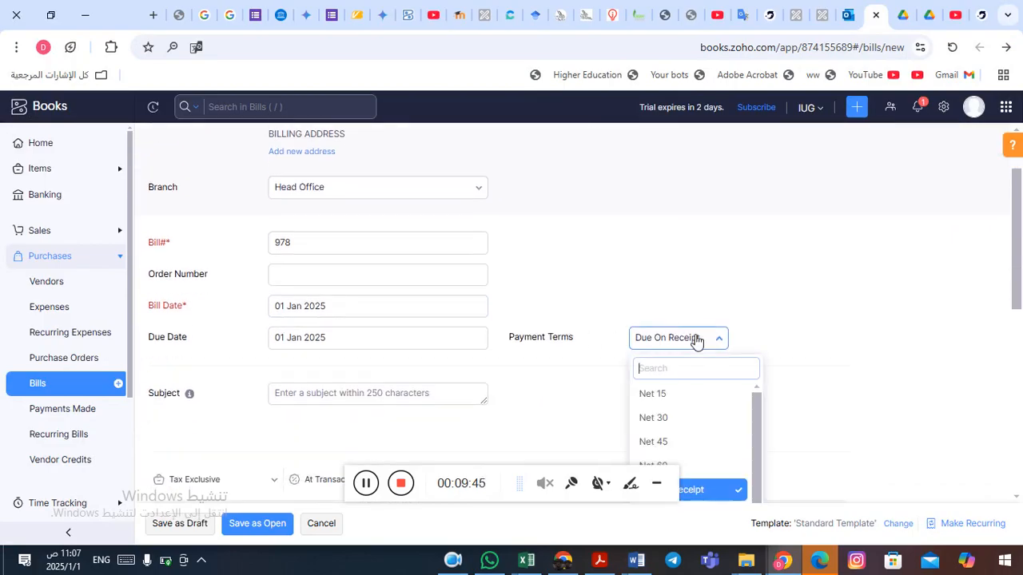
click(679, 396)
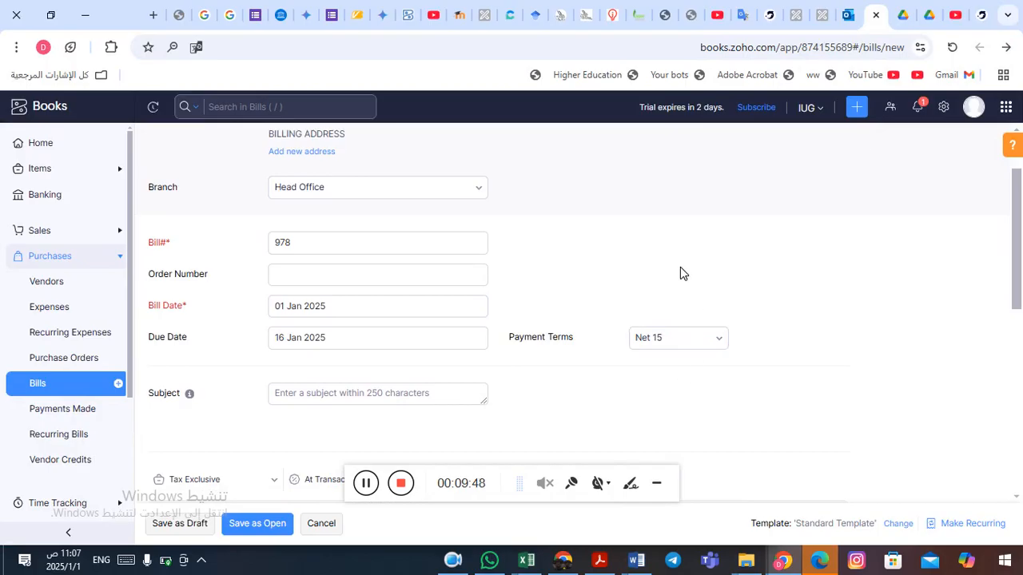
Set the item tax preference to Tax Inclusive after rechecking the transaction in the Word document.
scroll(680, 274, down, 2)
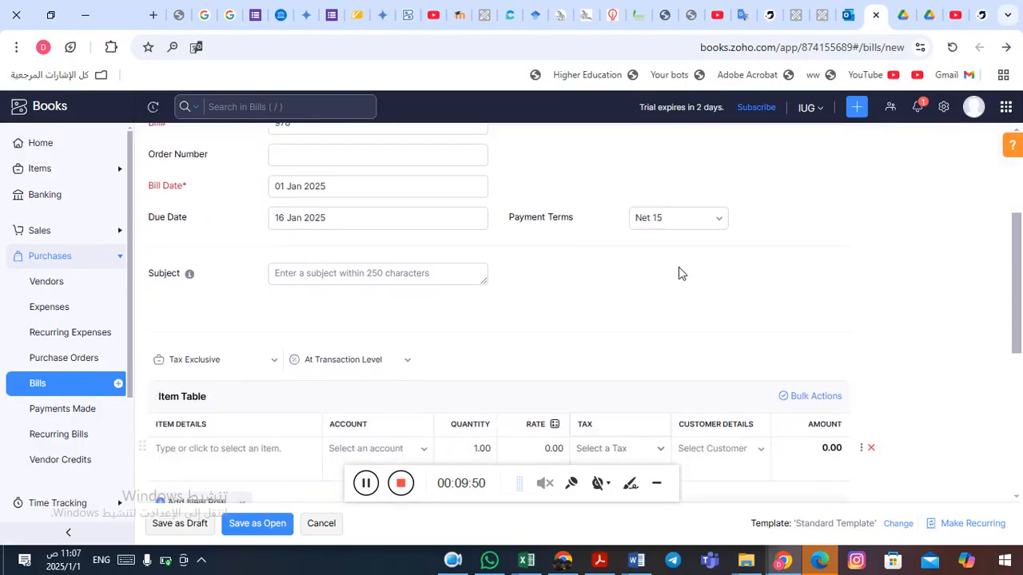
click(328, 284)
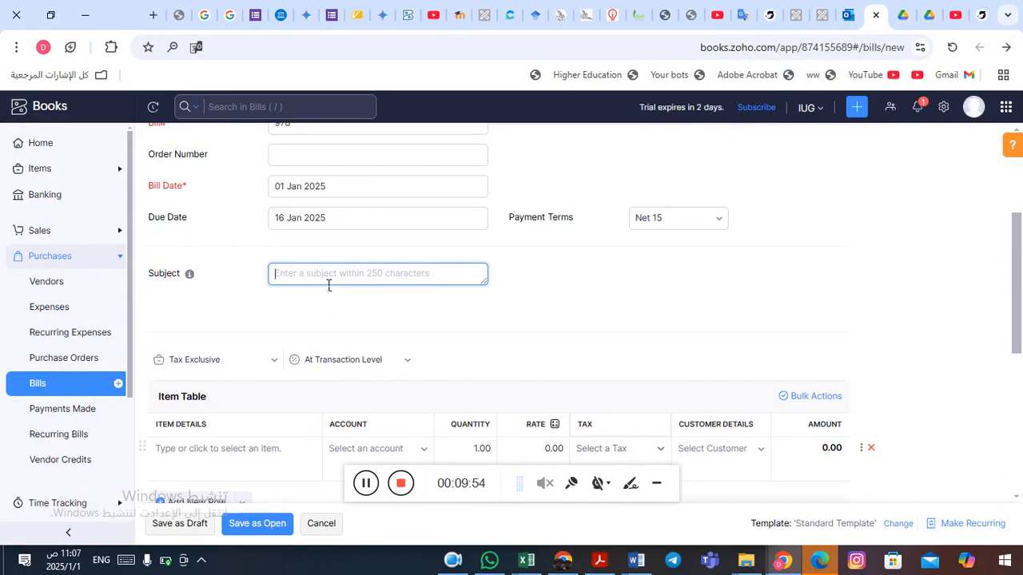
key(alt+Tab)
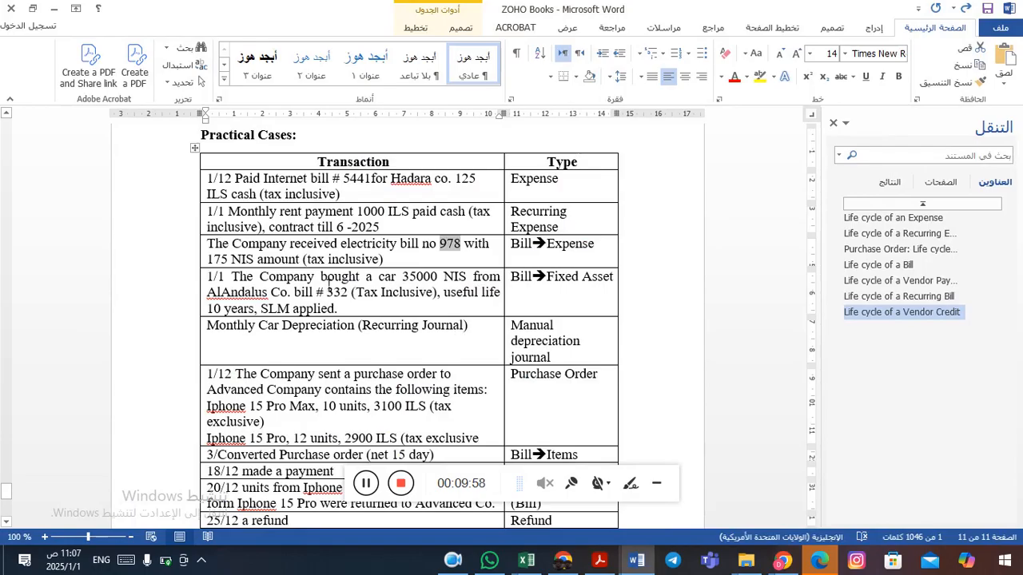
key(alt+Tab)
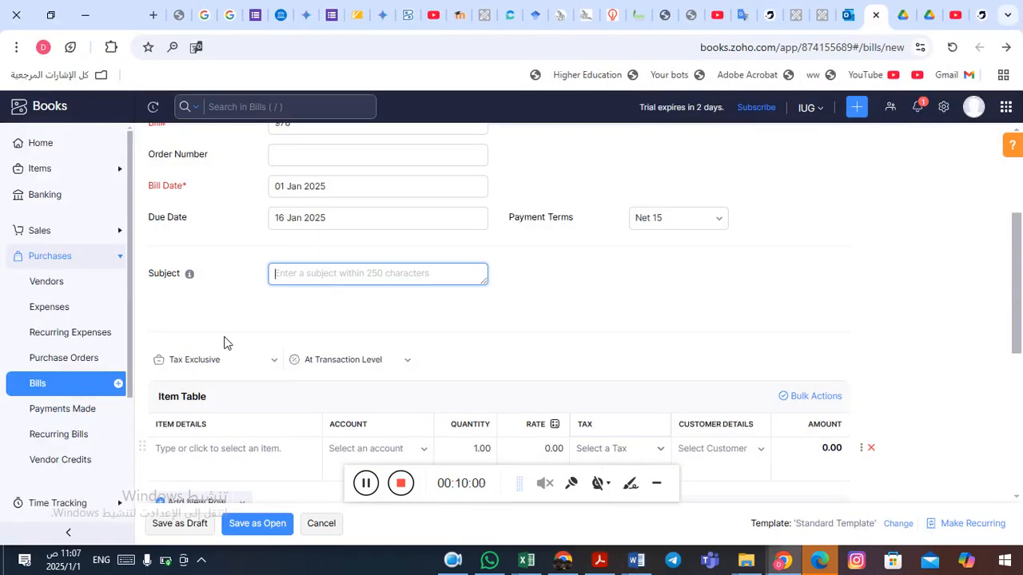
key(alt+Tab)
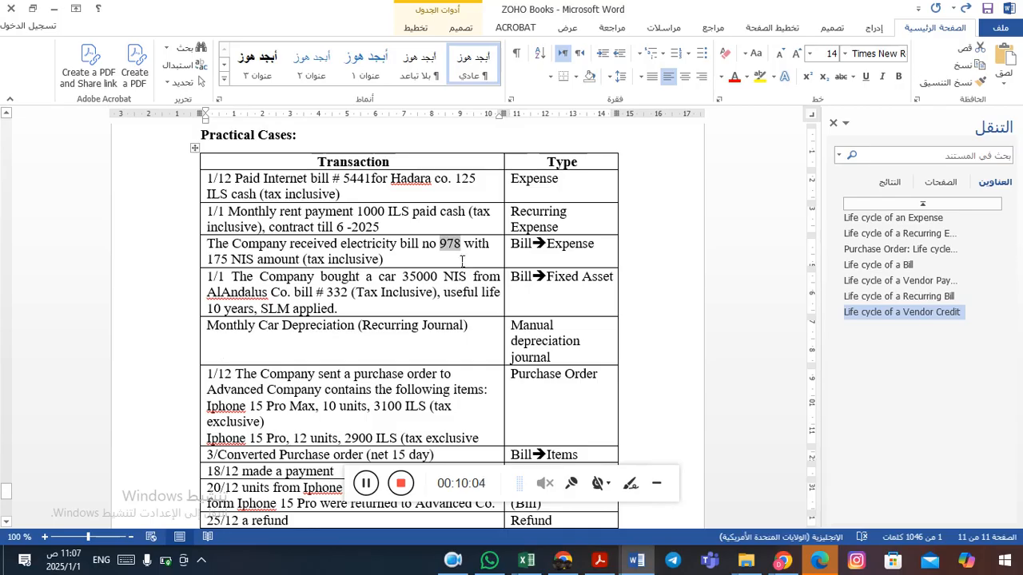
key(alt+Tab)
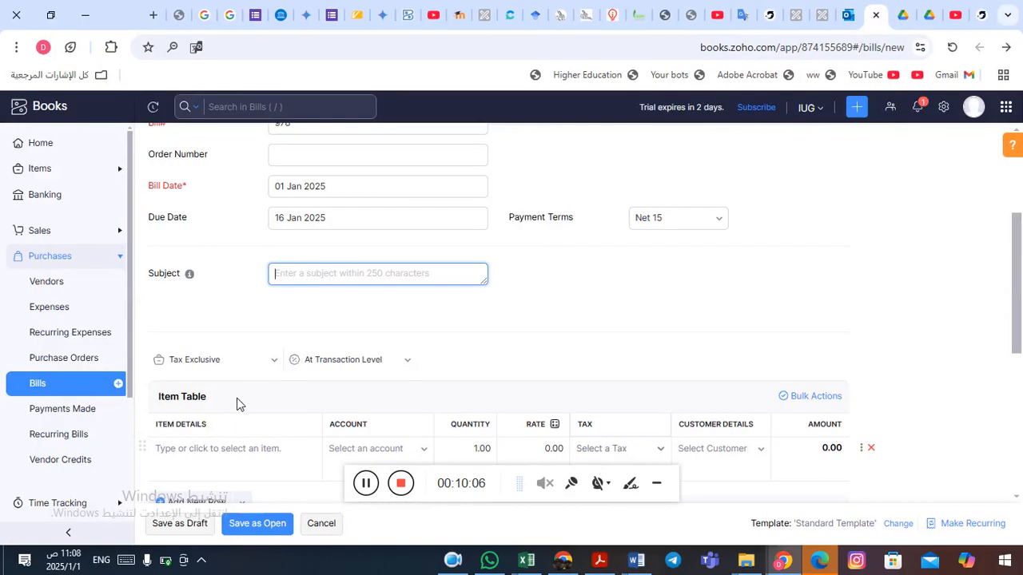
click(276, 363)
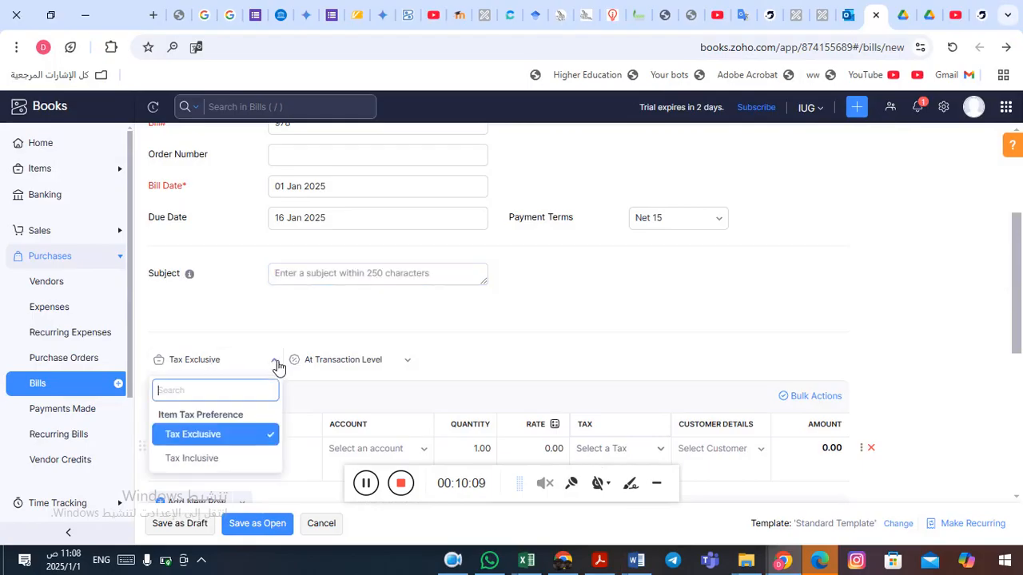
click(209, 460)
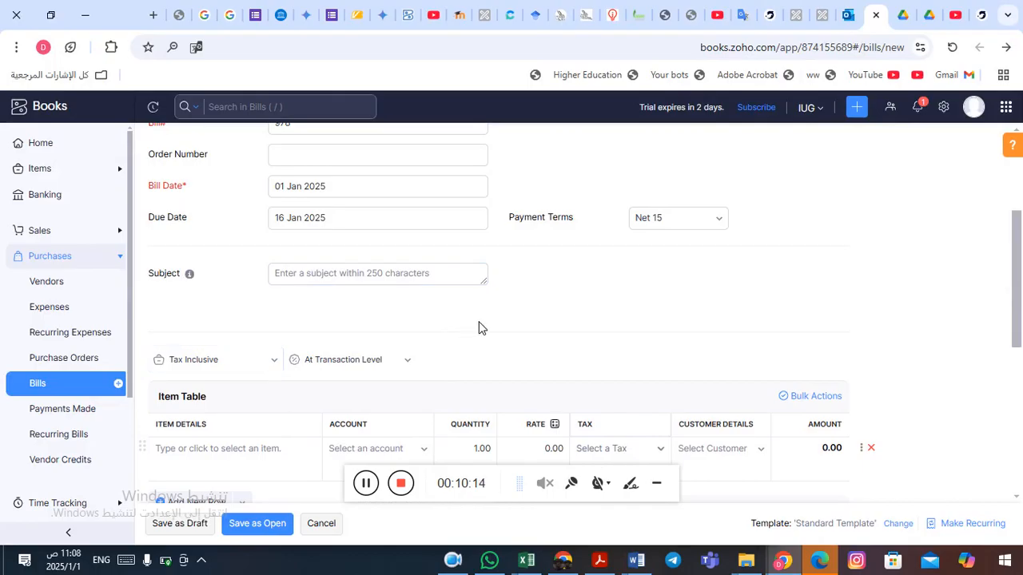
scroll(480, 328, down, 2)
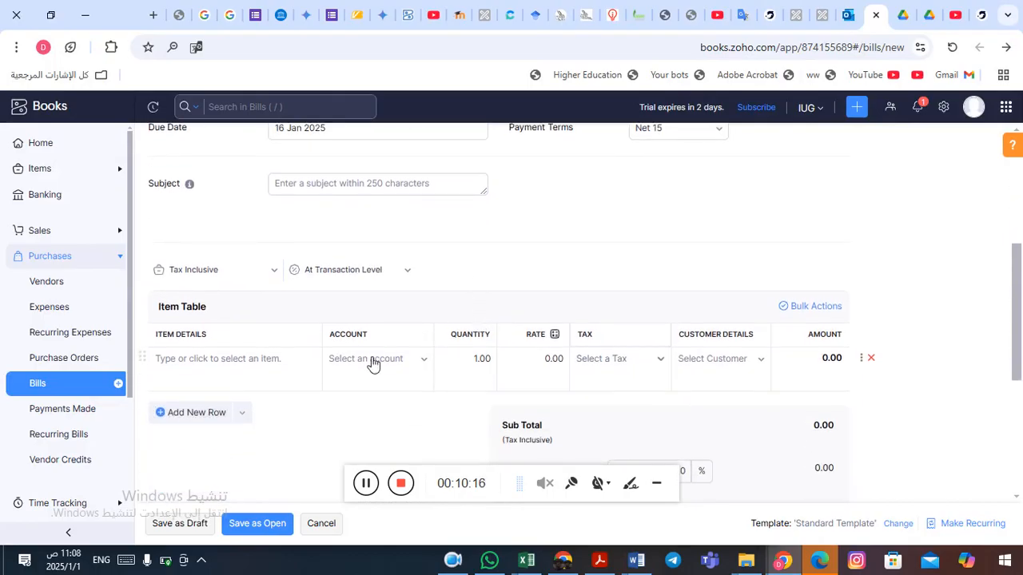
click(430, 364)
text(ut)
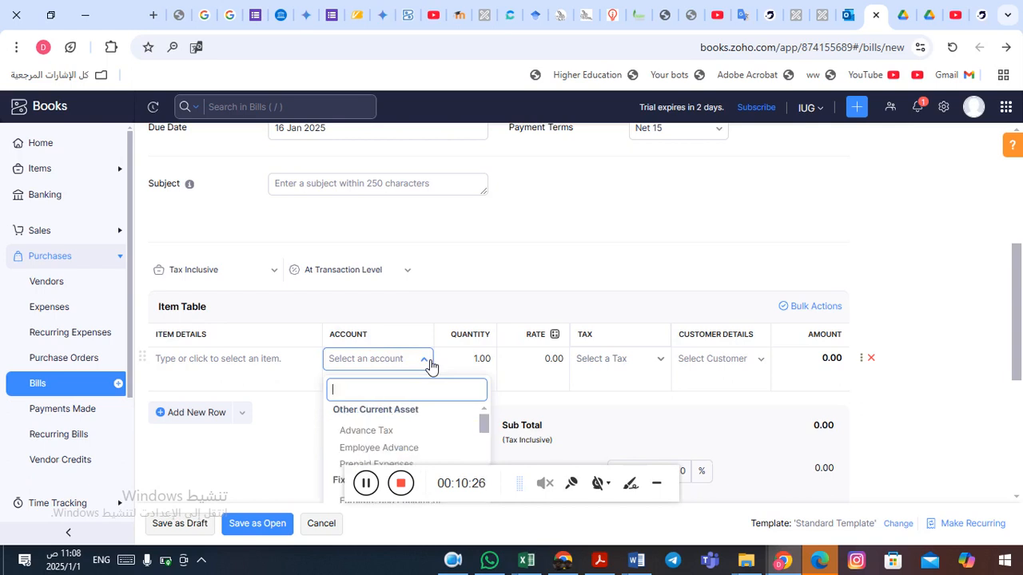
text(el)
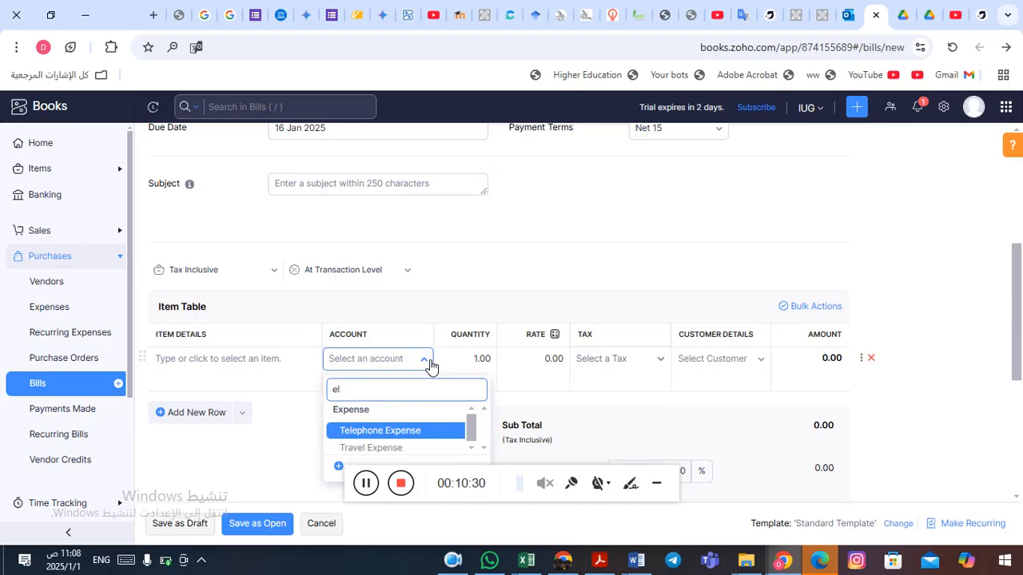
key(BackSpace)
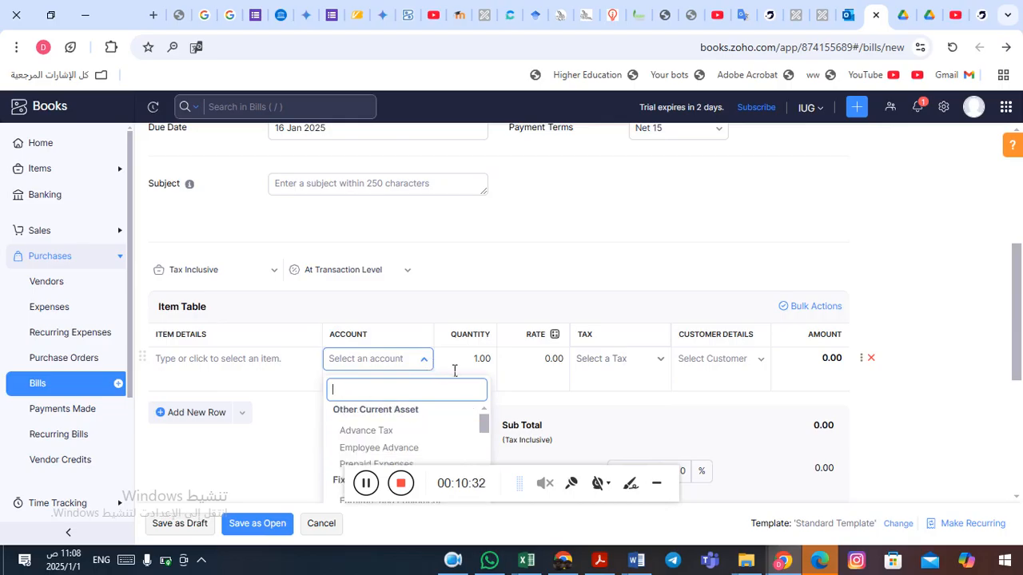
click(662, 488)
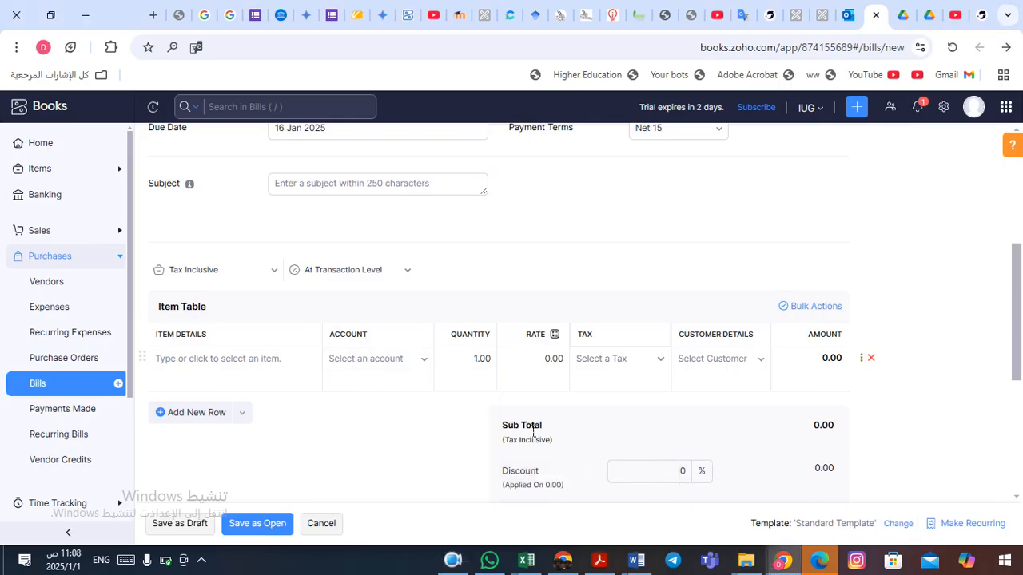
Select Office Supplies as the account for the first item row.
click(426, 359)
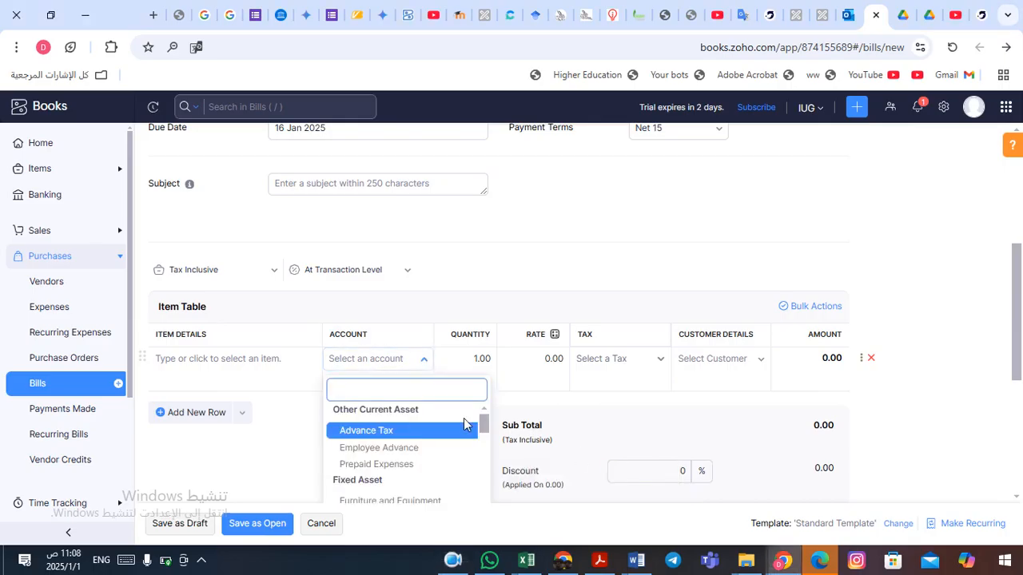
drag(487, 428, 486, 501)
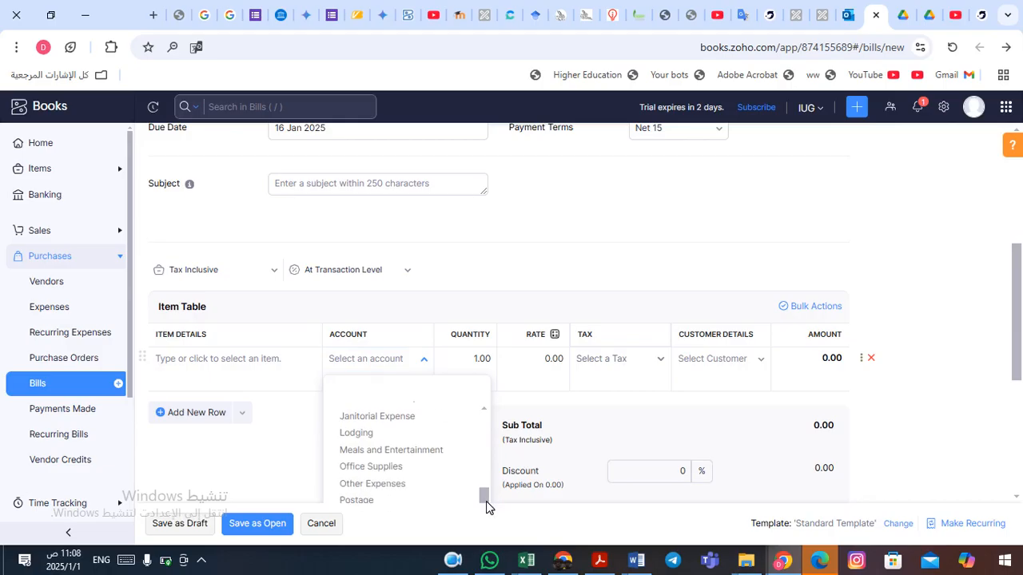
drag(486, 502, 479, 534)
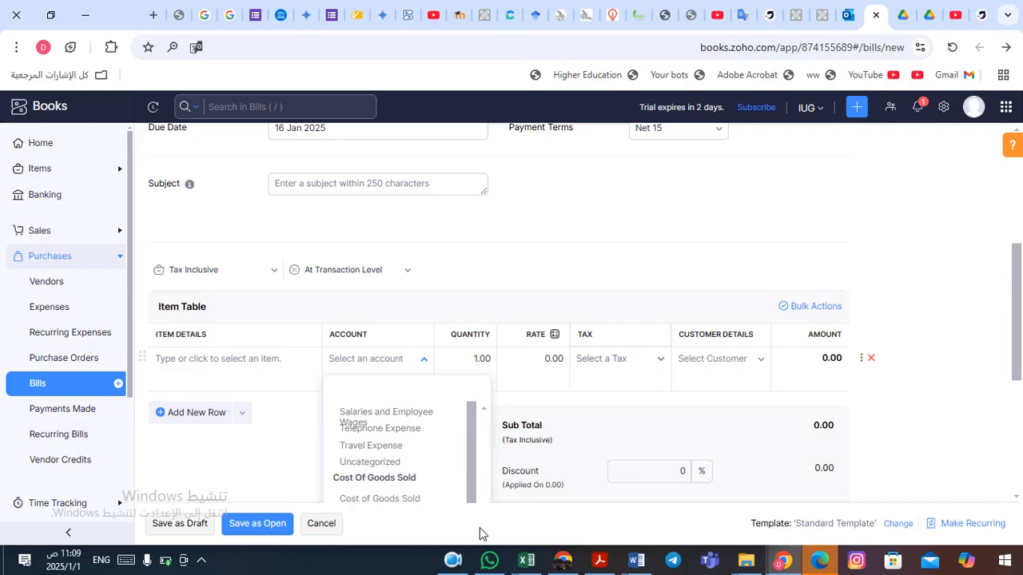
drag(473, 447, 471, 424)
scroll(485, 412, up, 1)
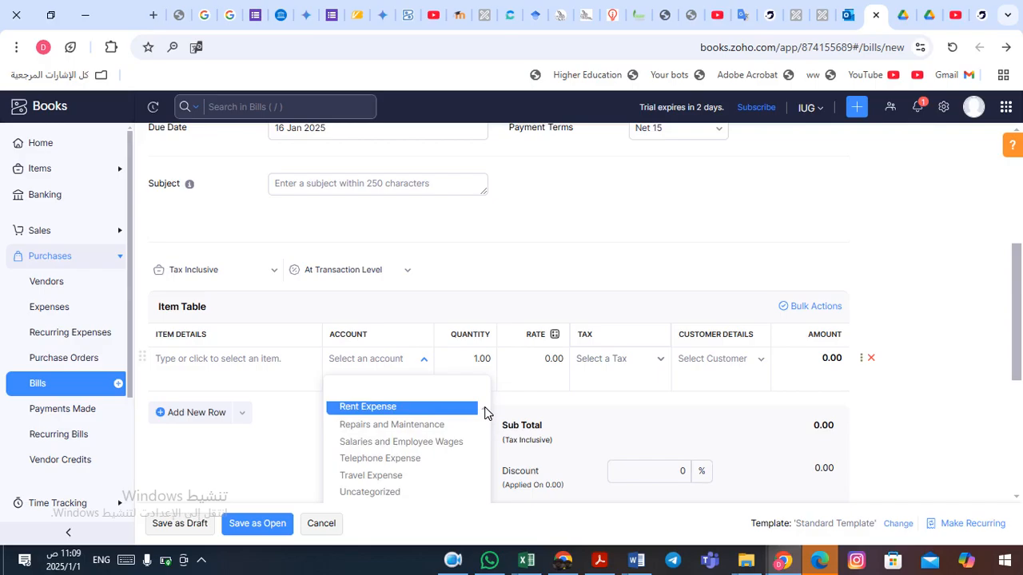
scroll(485, 412, up, 2)
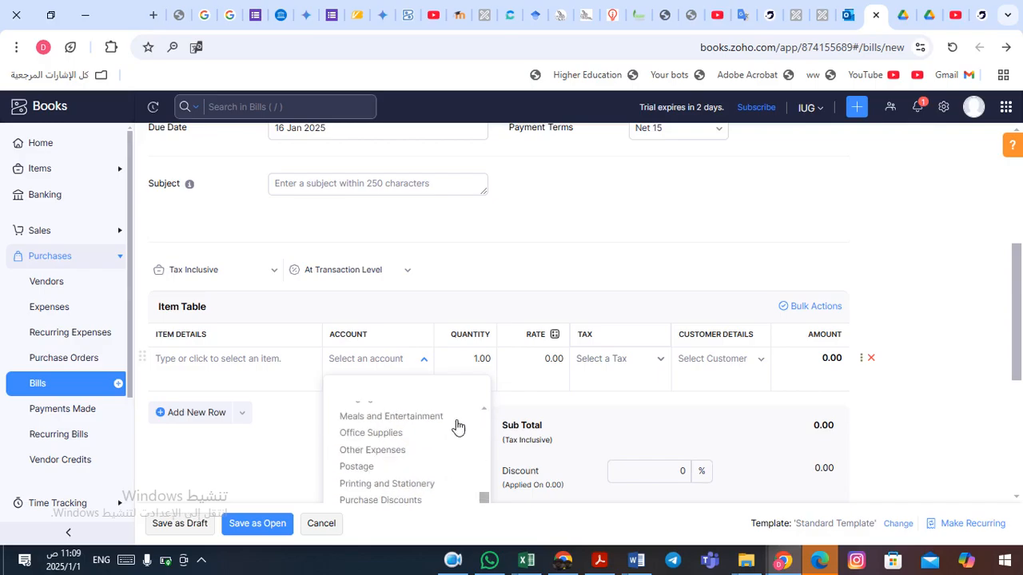
click(418, 436)
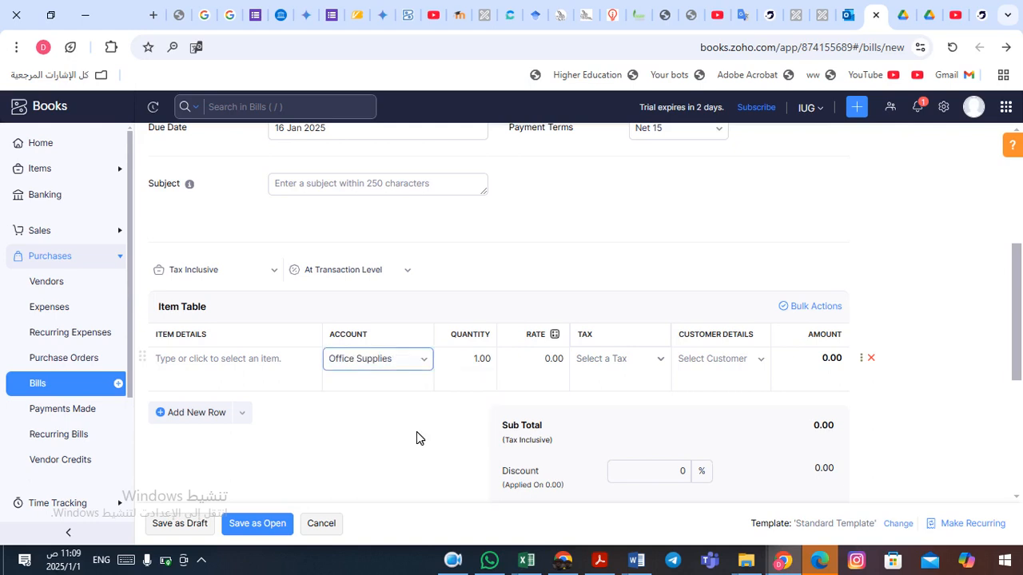
Enter 175 as the item row's rate, referring to the Word document for the amount.
click(546, 362)
key(alt+Tab)
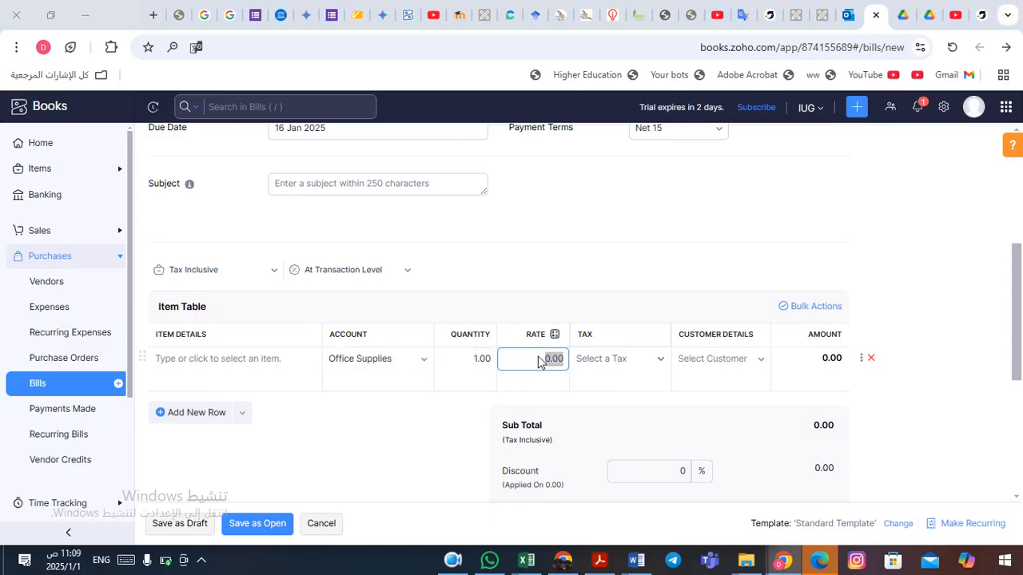
key(alt+Tab)
key(alt+Tab)
key(alt+Tab)
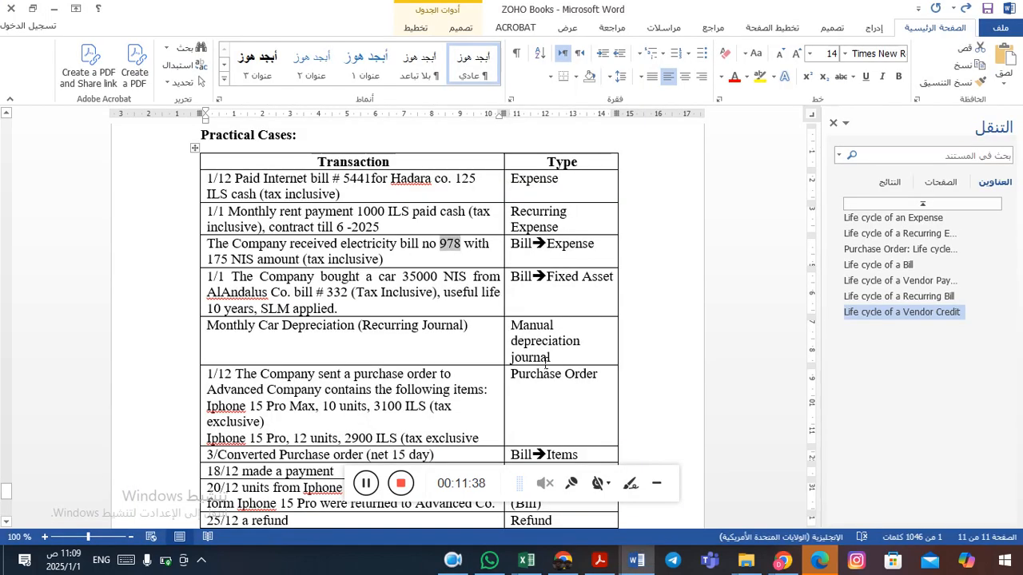
key(alt+Tab)
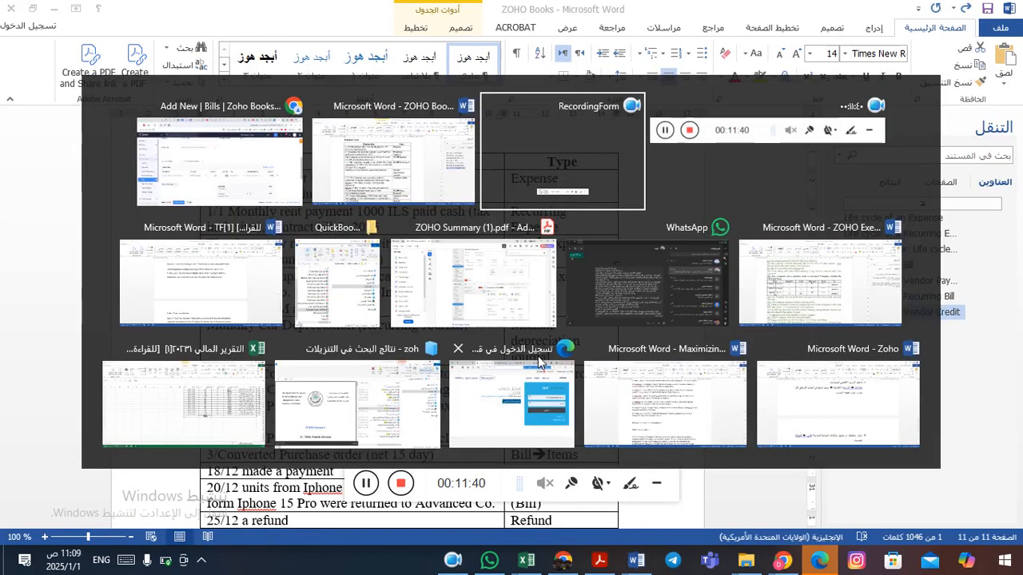
key(alt+shift+Tab)
key(alt+shift+Tab)
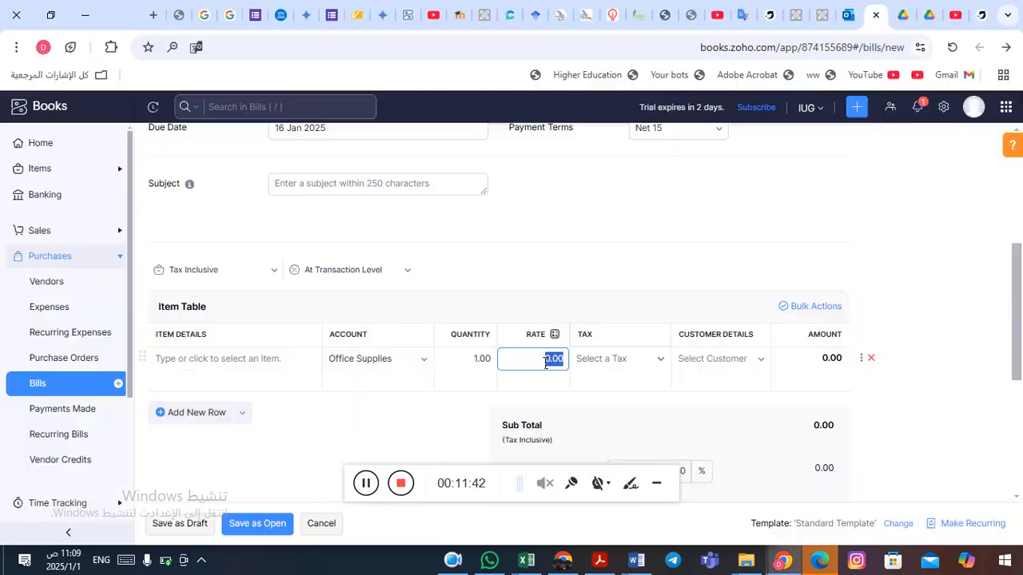
text(175)
Apply VAT Tax [16%] to the item row and save the bill as open.
click(661, 359)
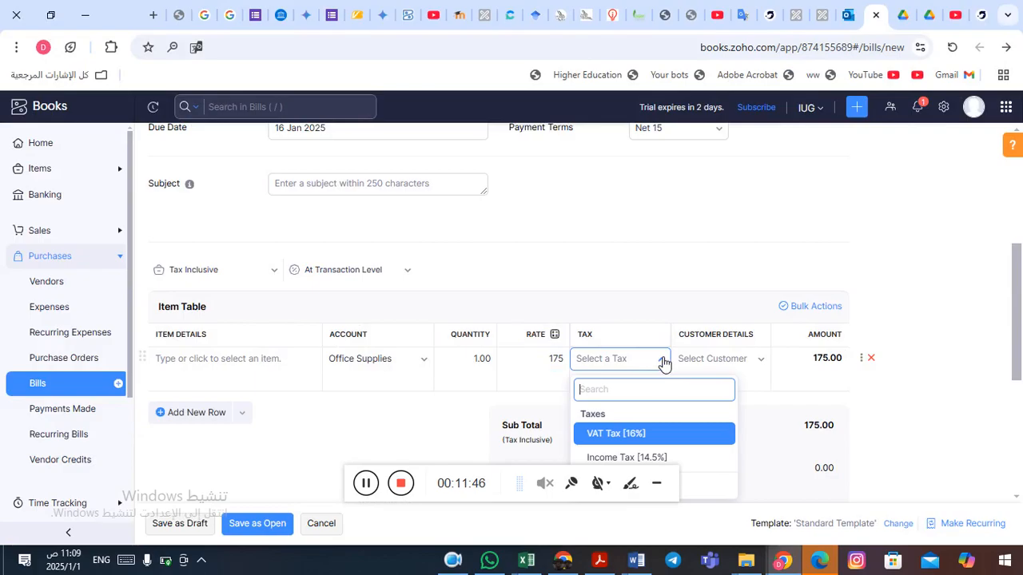
click(630, 438)
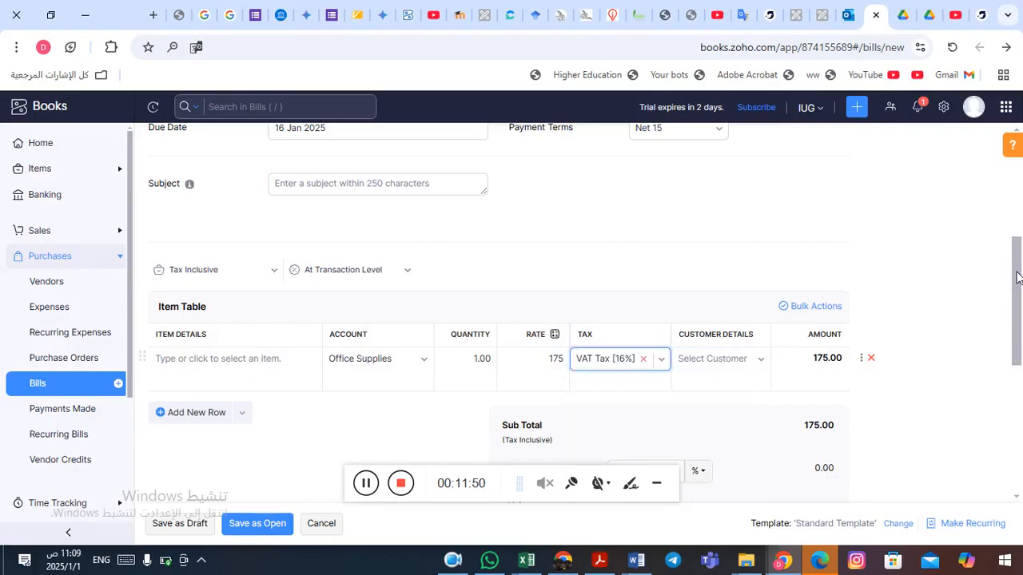
drag(1017, 276, 1017, 326)
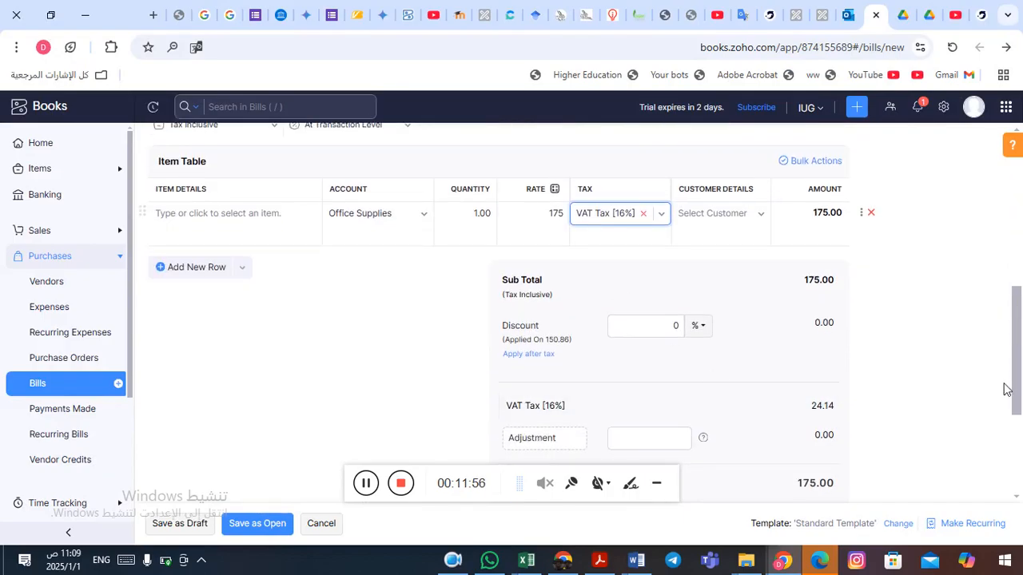
drag(1019, 354, 1021, 423)
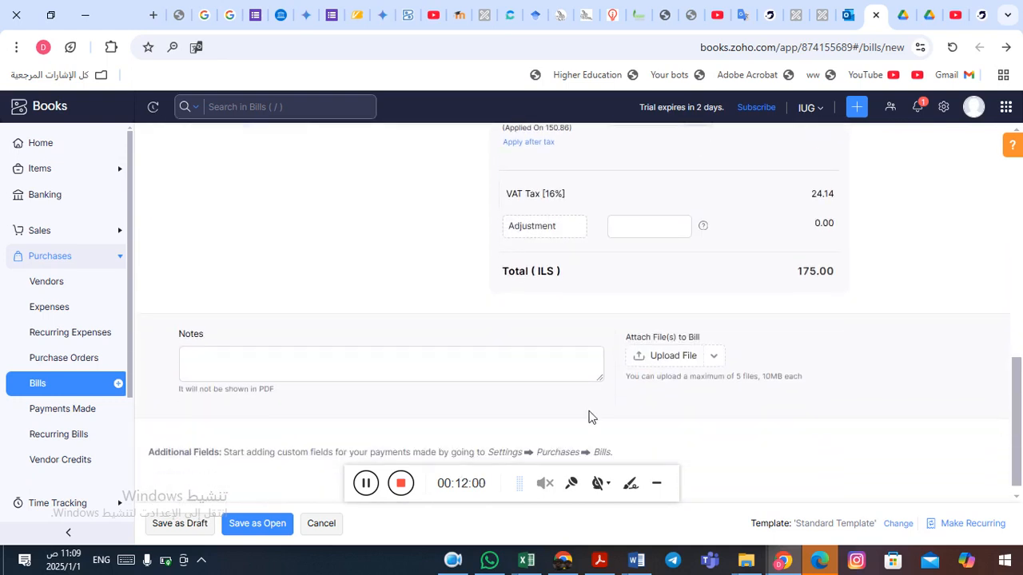
click(247, 528)
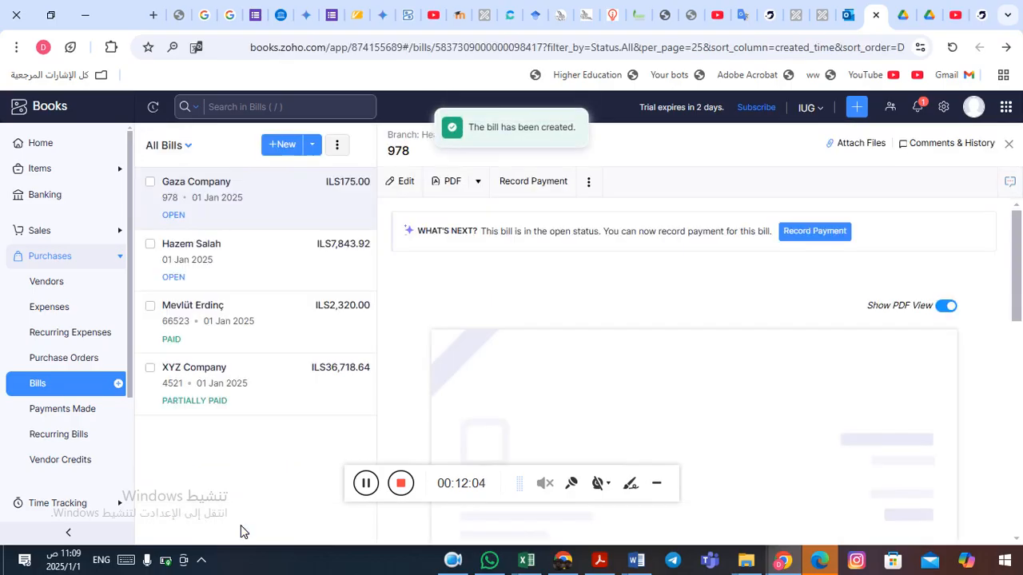
Review the car purchase transaction in the Word document.
key(alt+Tab)
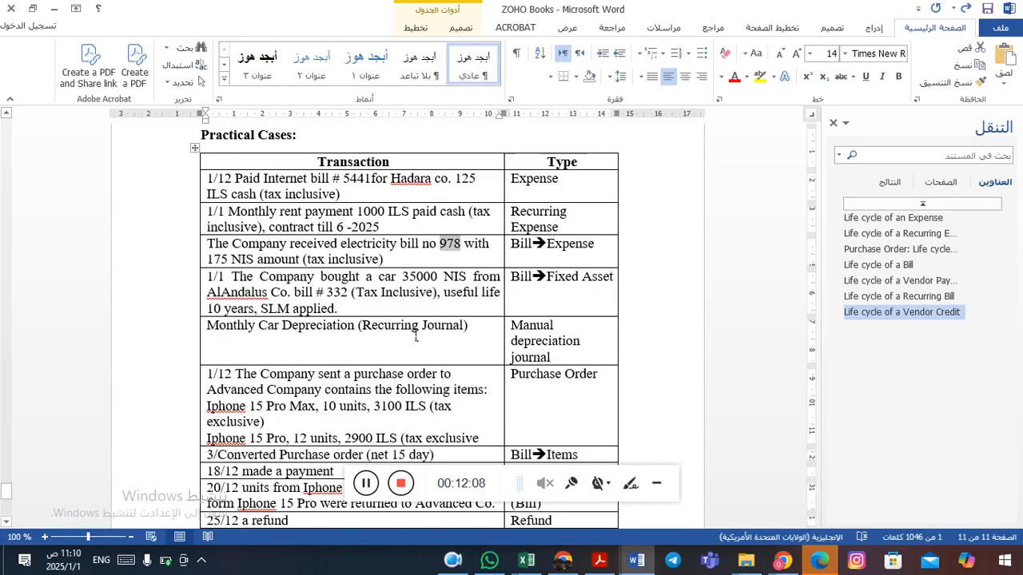
click(445, 259)
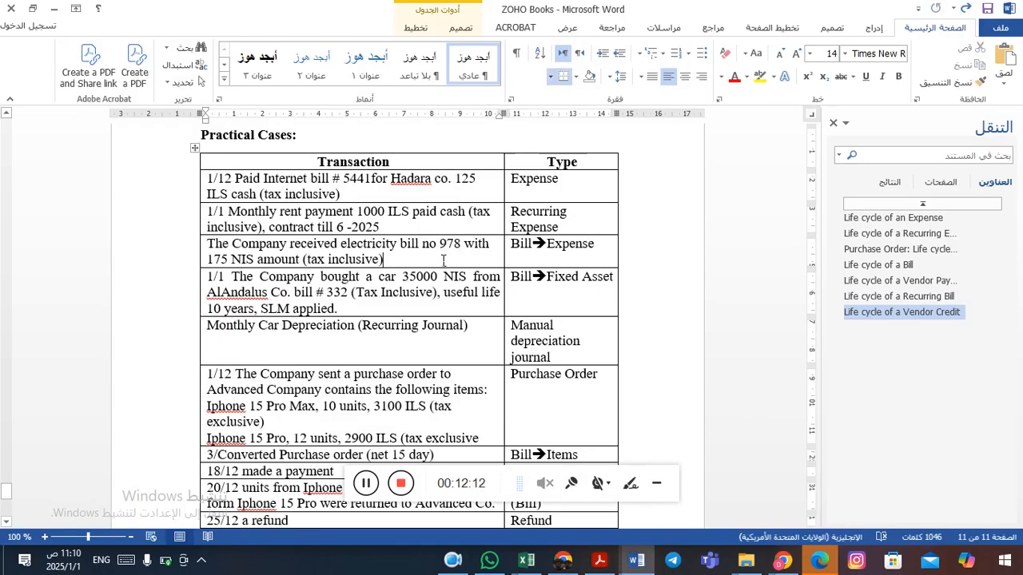
click(383, 292)
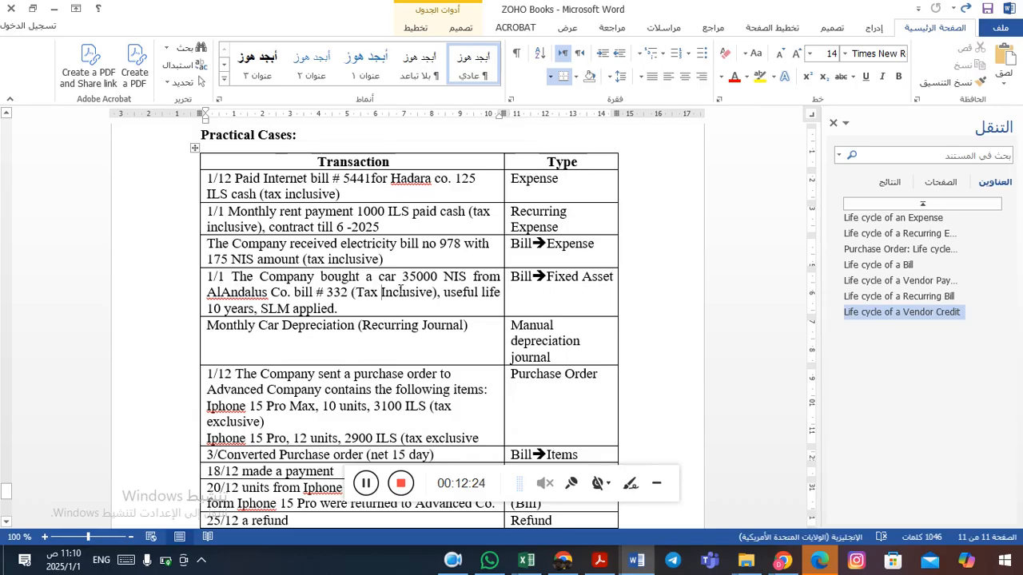
drag(380, 279, 396, 280)
click(397, 283)
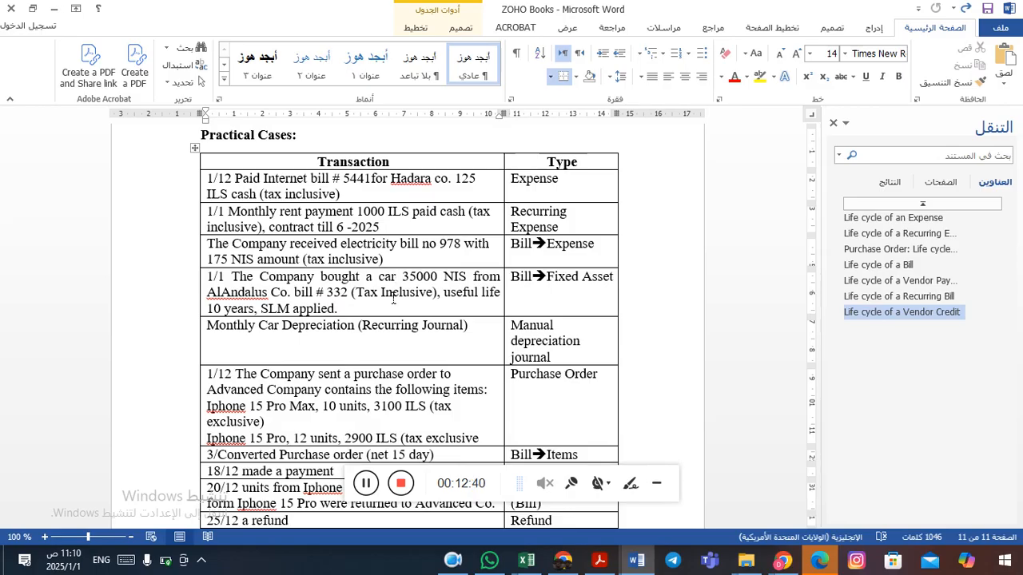
click(384, 283)
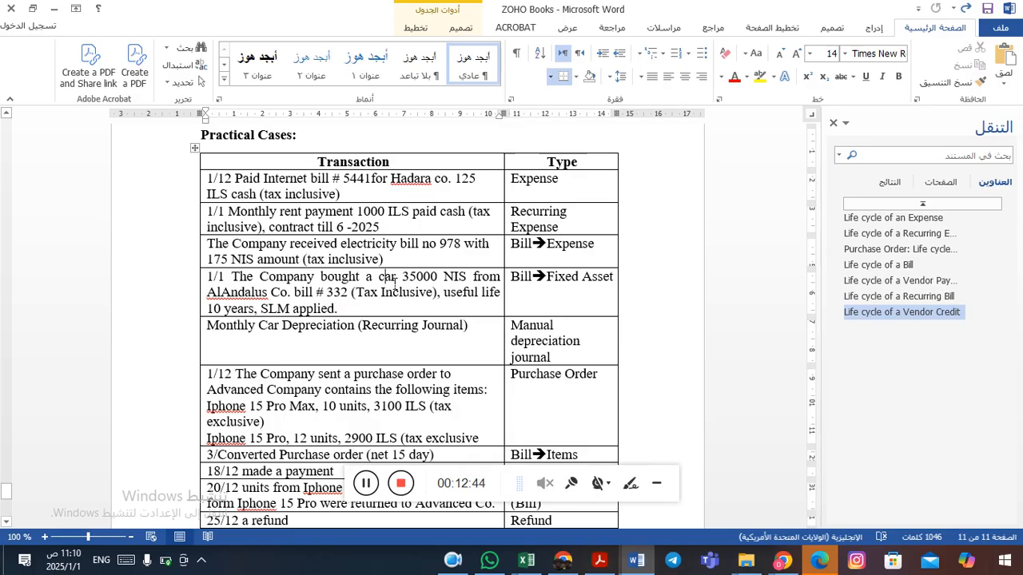
double_click(394, 282)
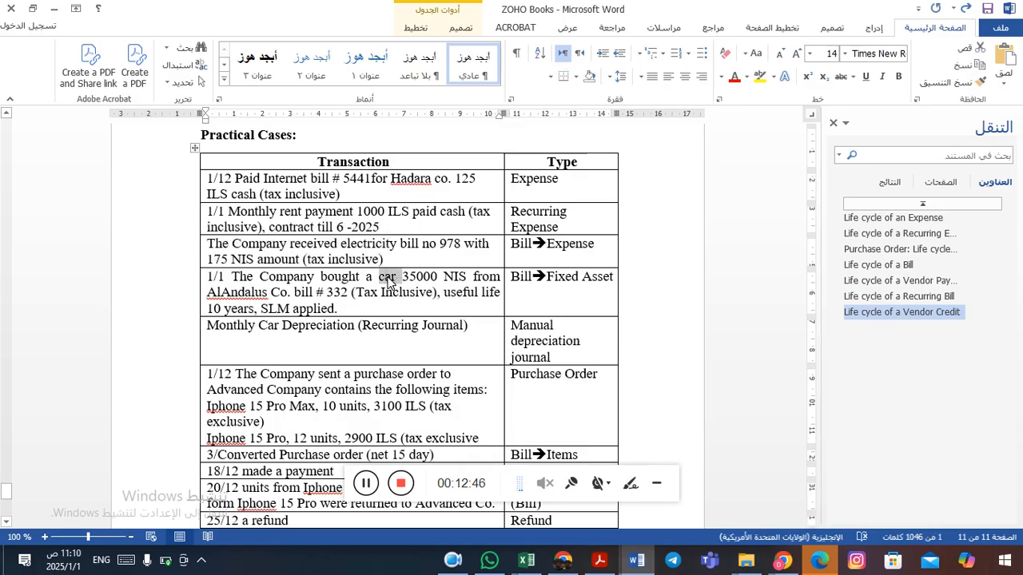
key(alt+Tab)
key(alt+Tab)
key(alt+Tab)
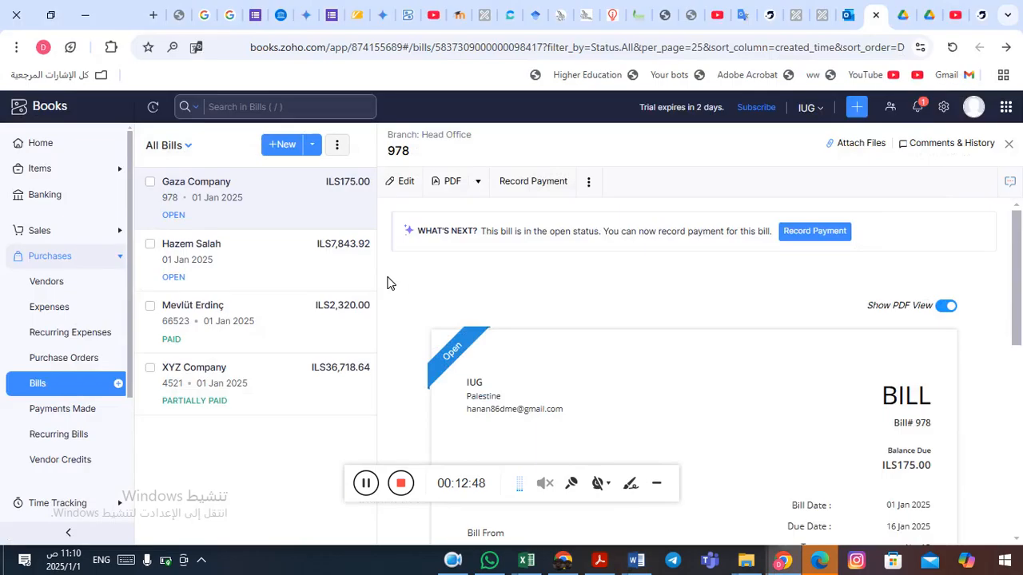
Create a new Fixed Asset account named Cars in the Chart of Accounts.
click(82, 267)
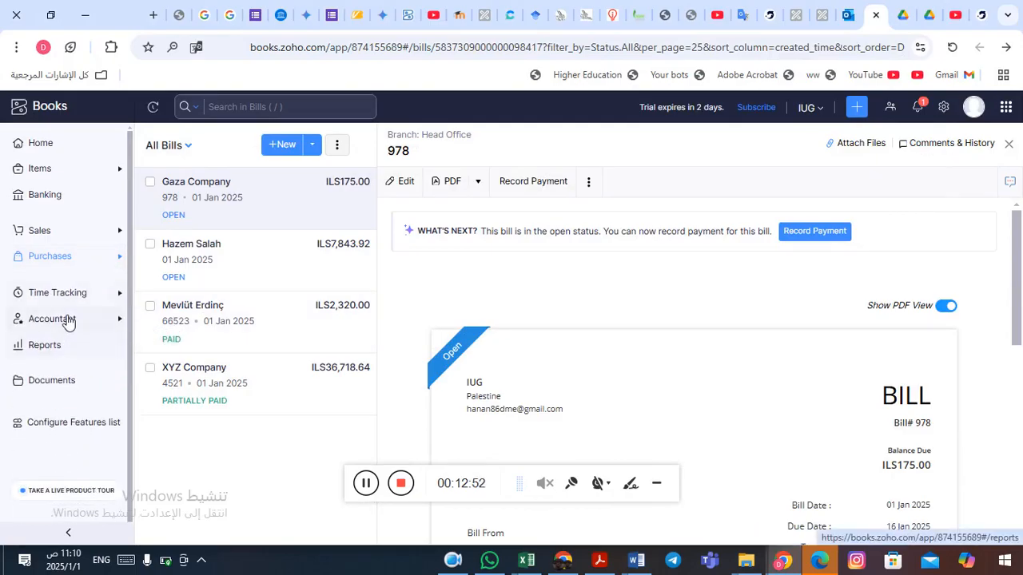
click(68, 319)
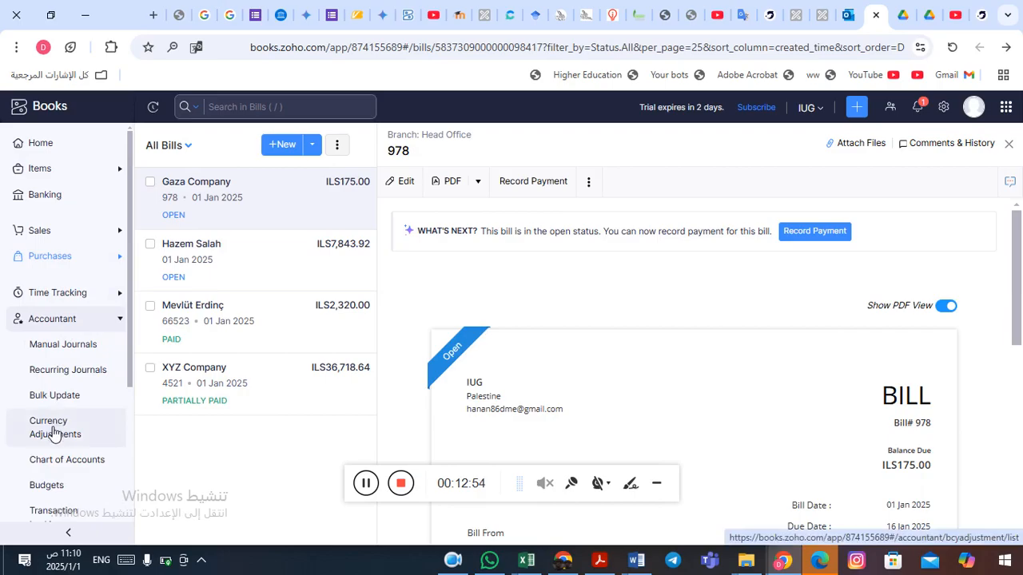
click(62, 462)
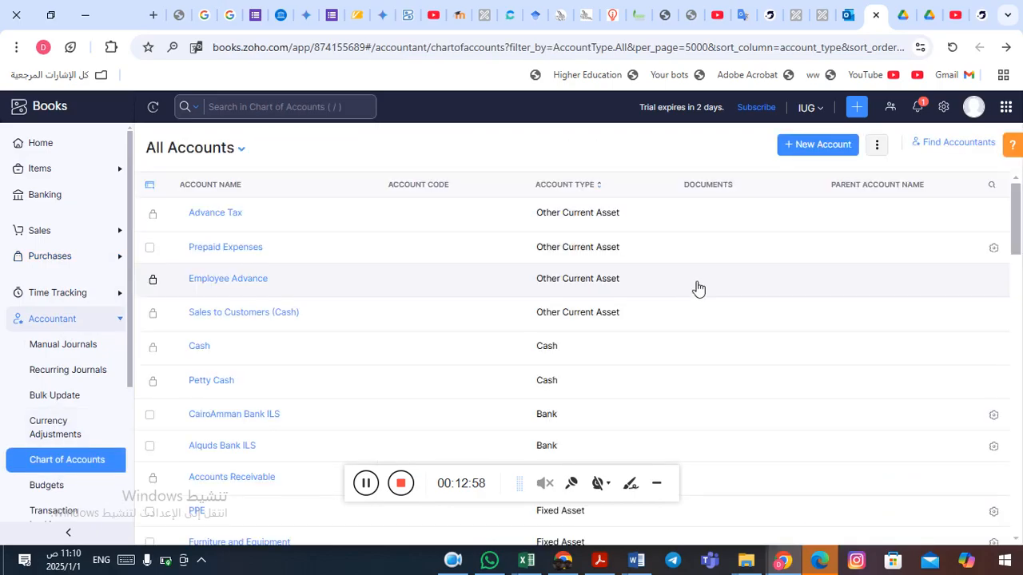
drag(1018, 222, 992, 271)
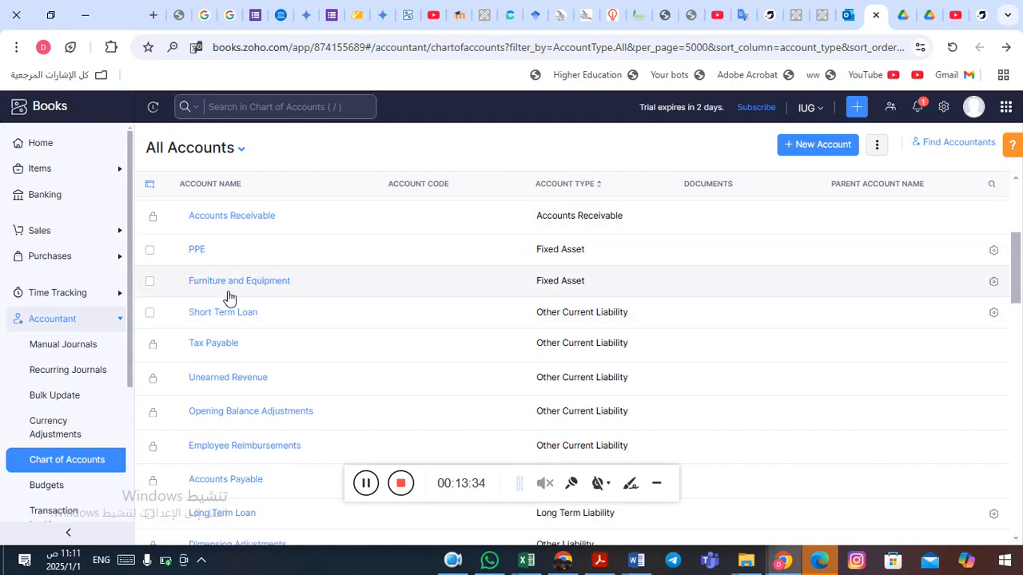
click(821, 144)
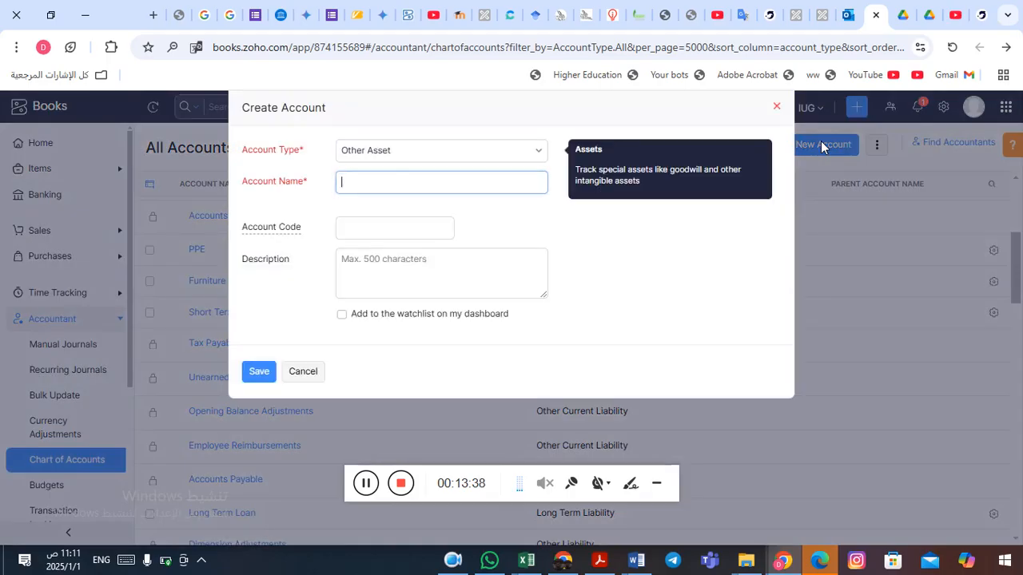
click(441, 152)
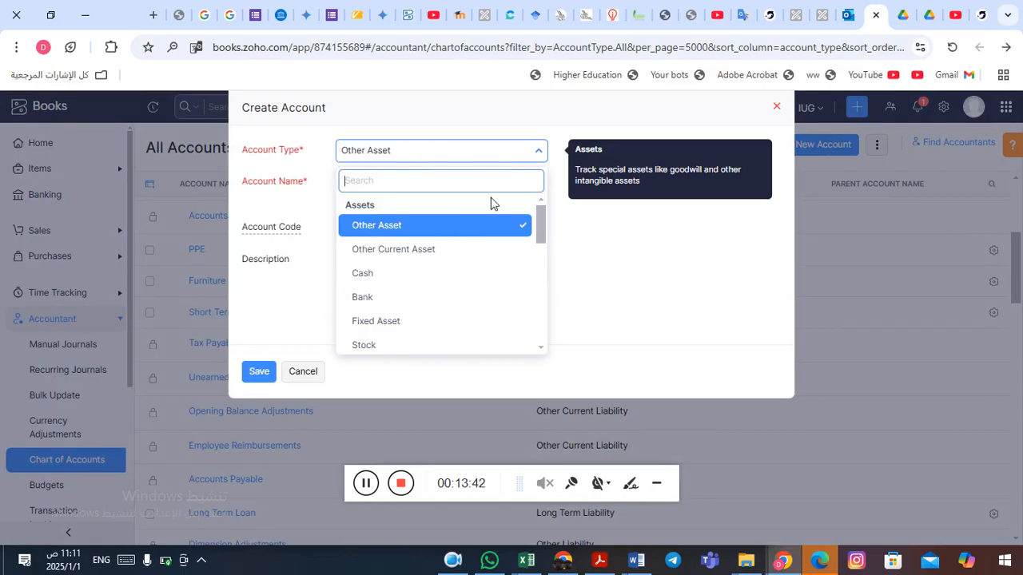
drag(540, 219, 541, 228)
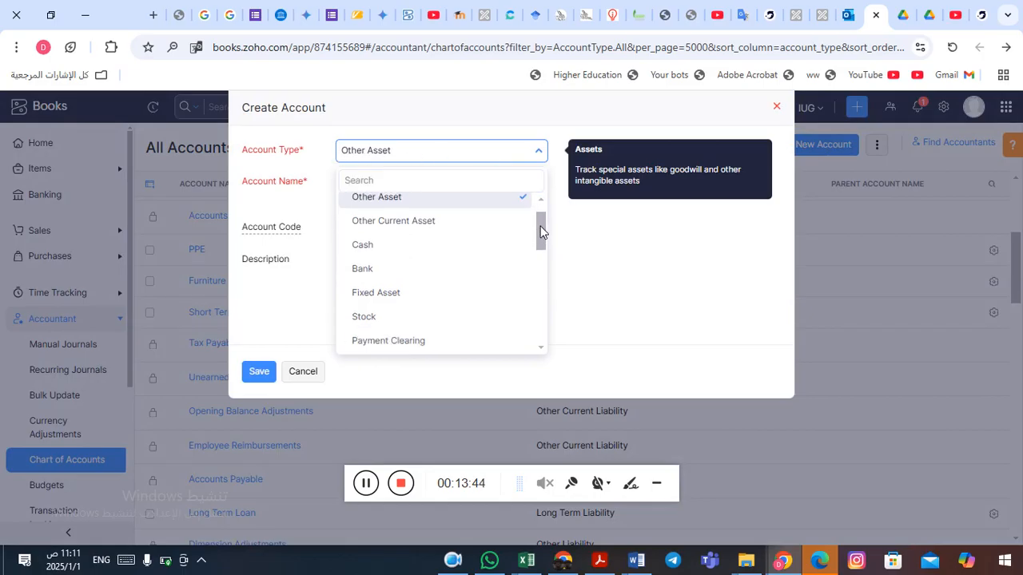
click(384, 294)
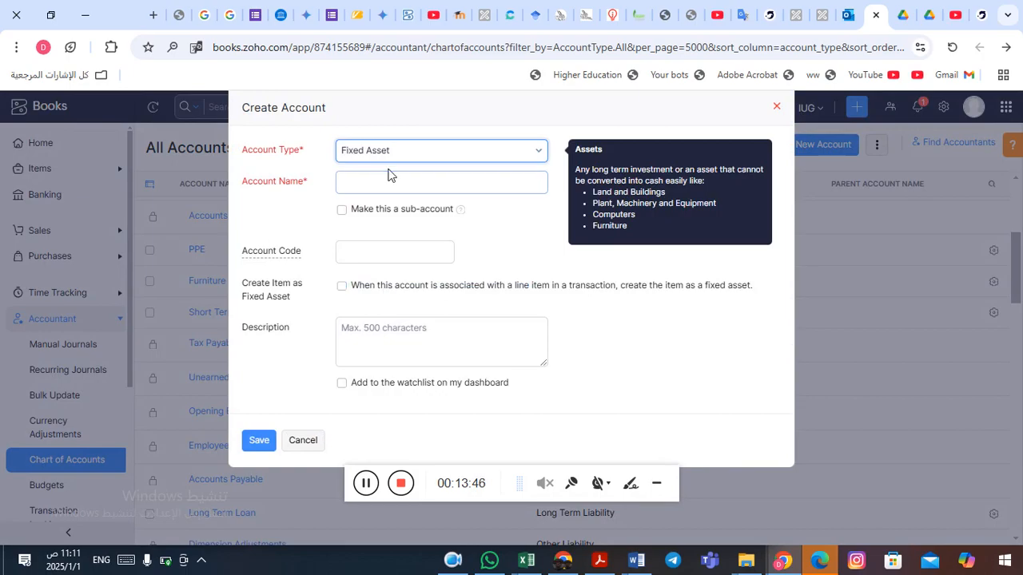
click(367, 183)
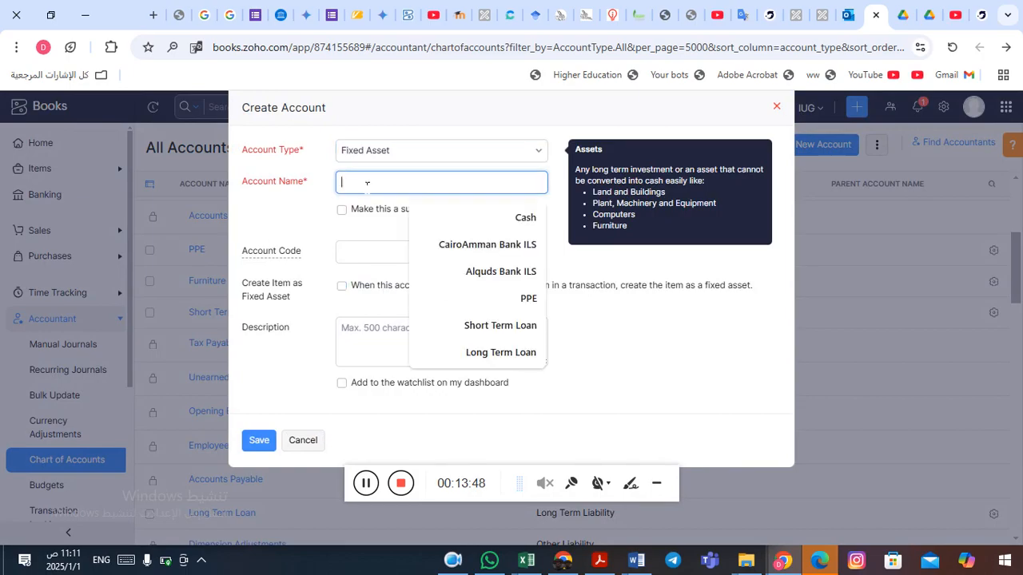
text(Ca)
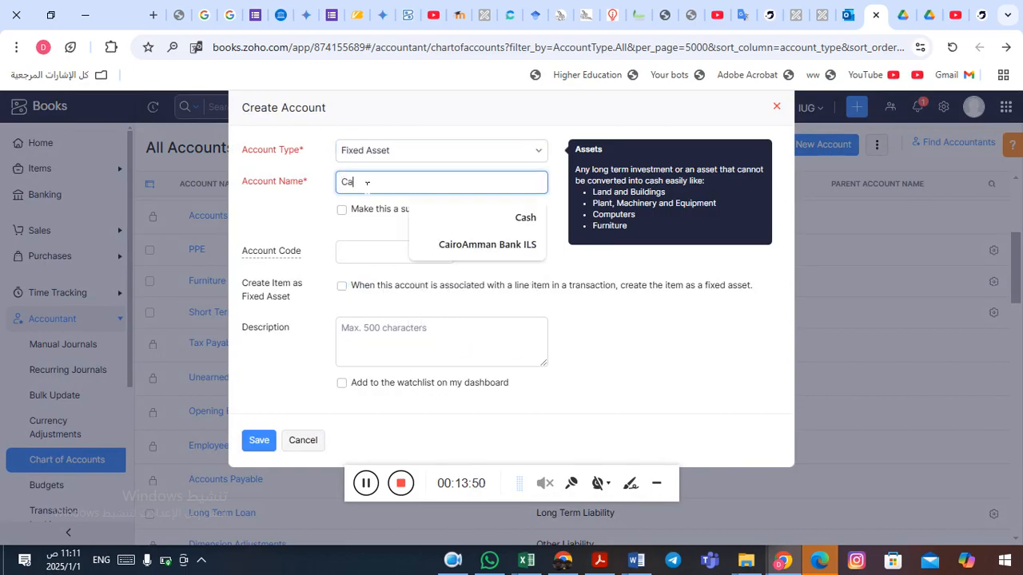
text(rs)
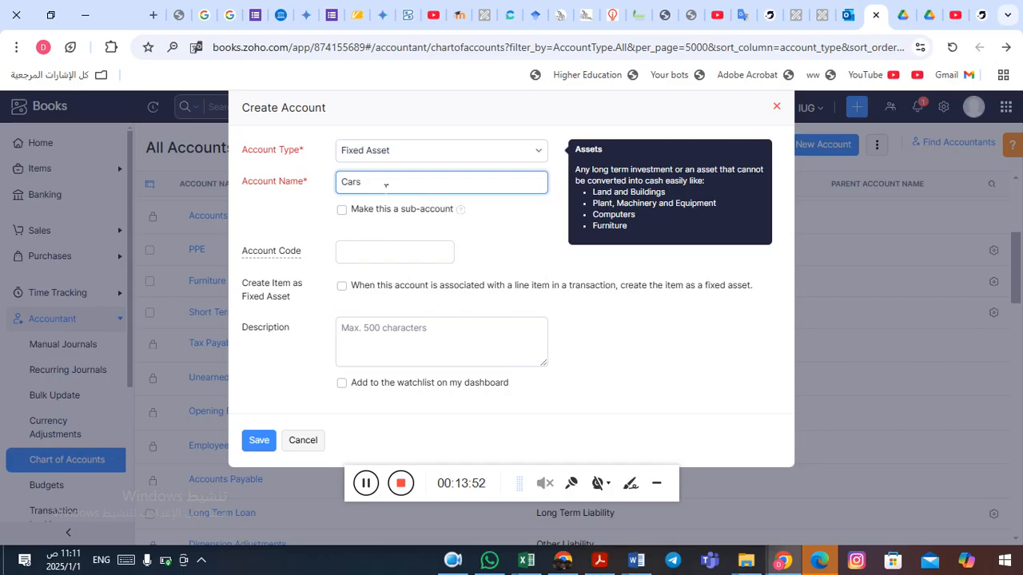
click(396, 231)
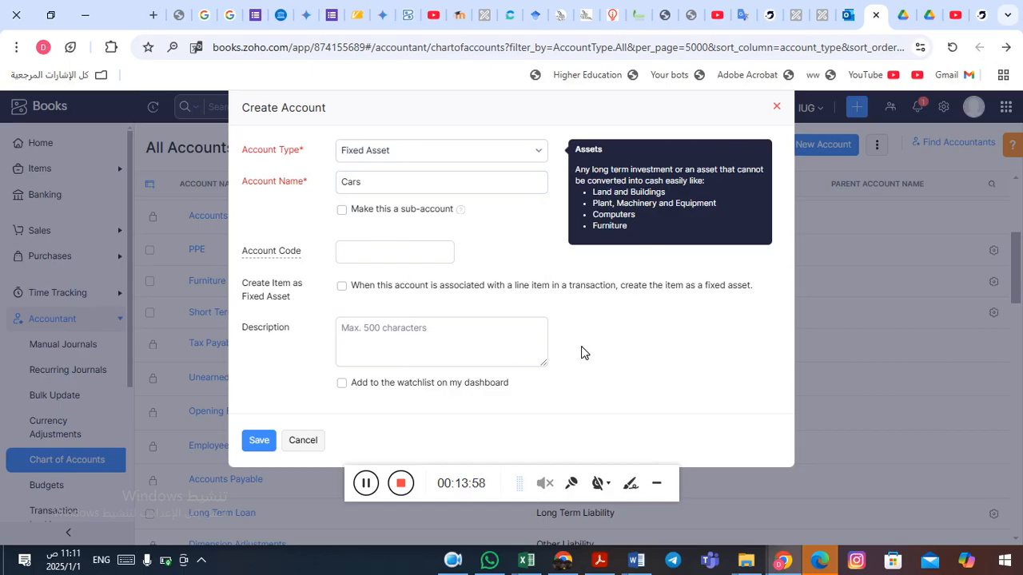
click(258, 442)
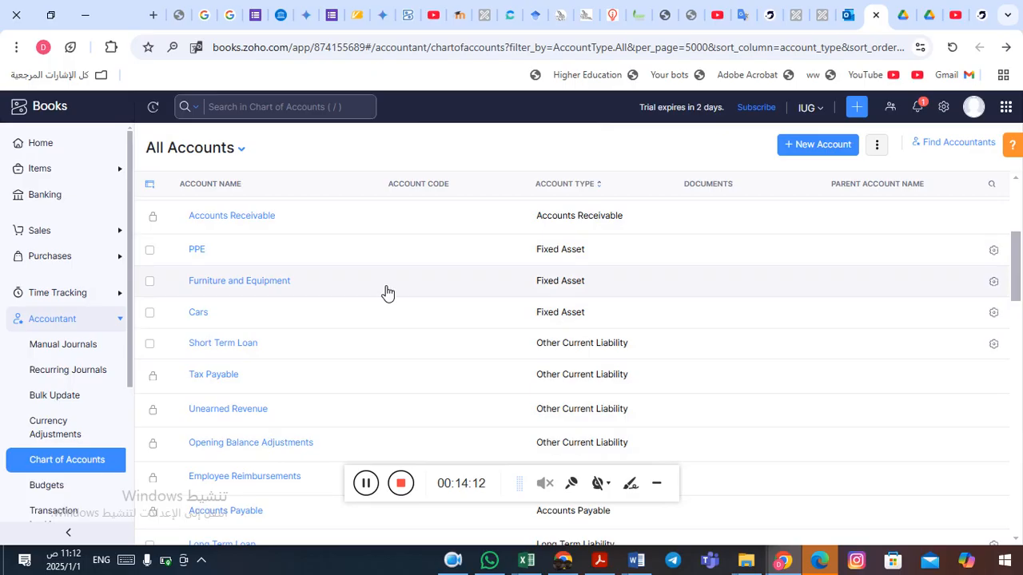
Open a new bill and look up the car vendor's name in the Word document.
click(51, 255)
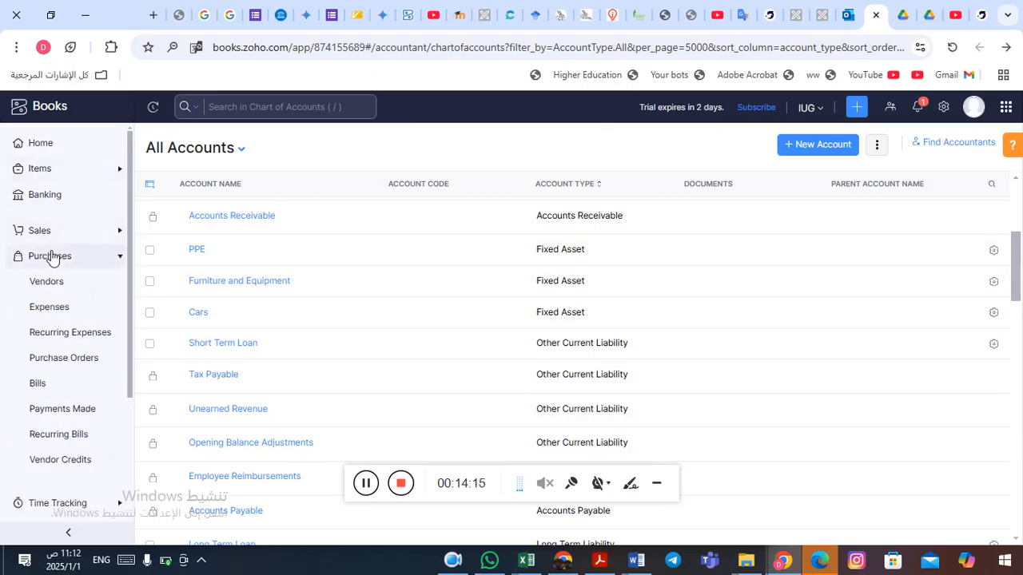
click(37, 384)
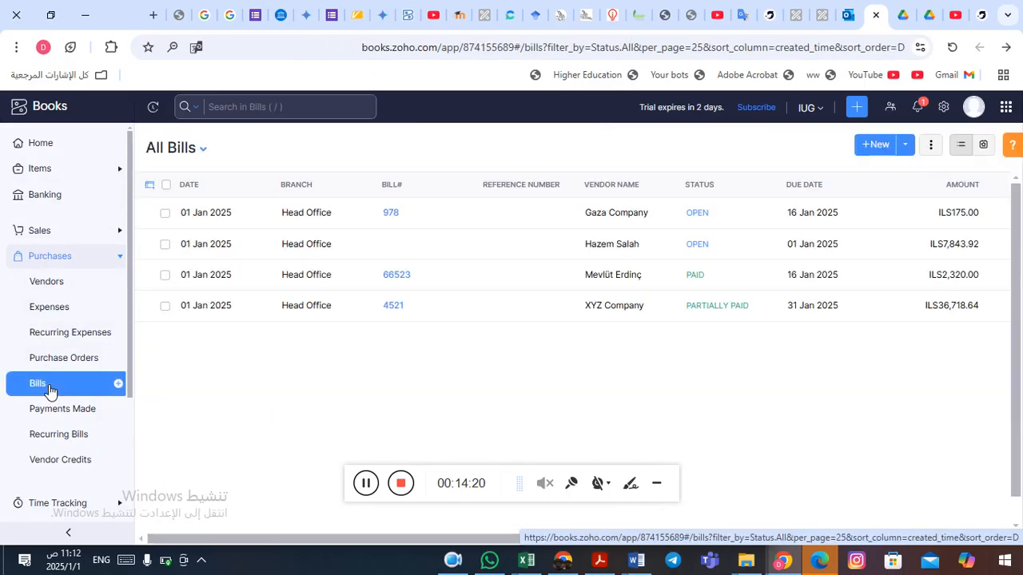
click(879, 146)
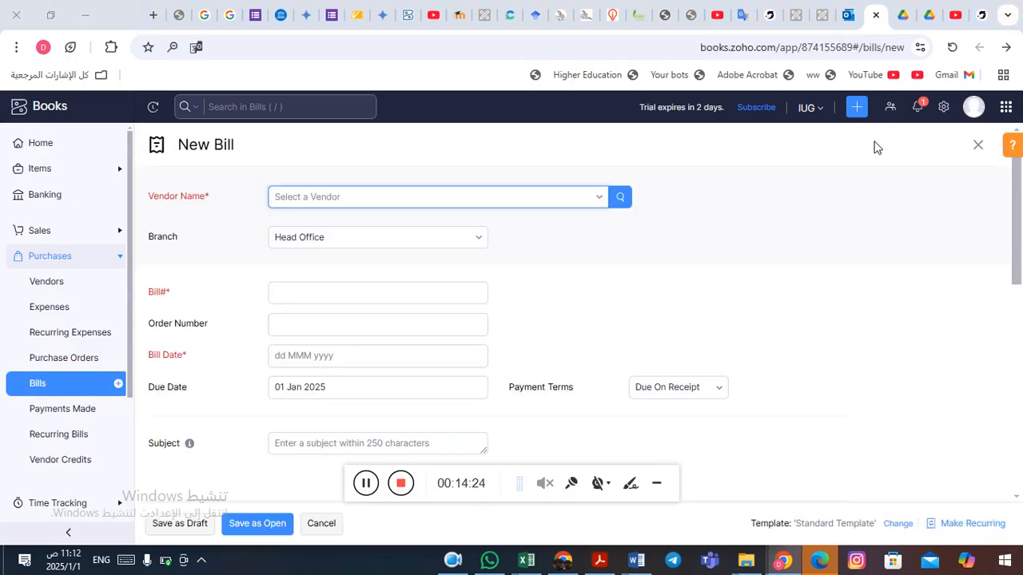
key(alt+Tab)
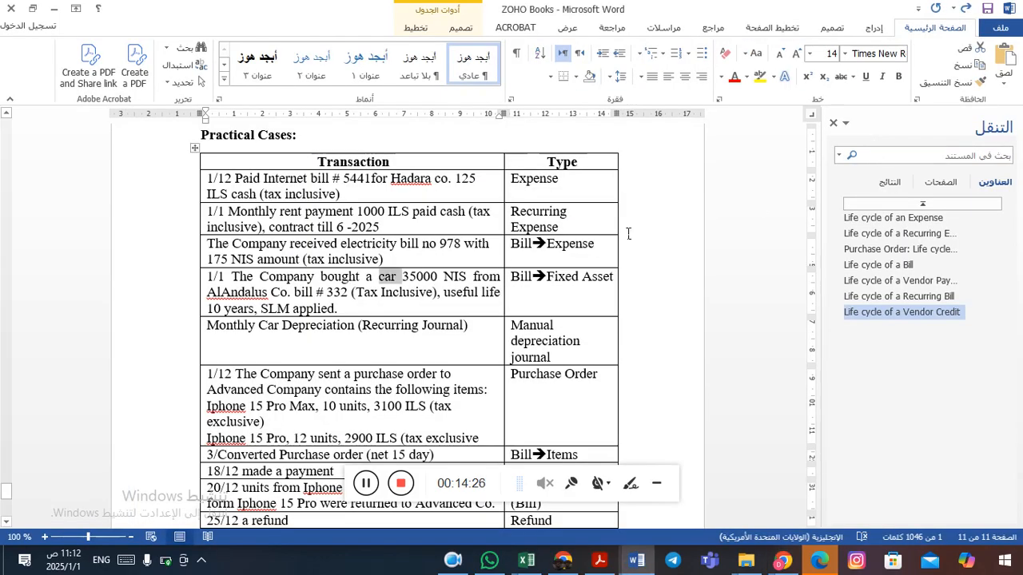
key(alt+Tab)
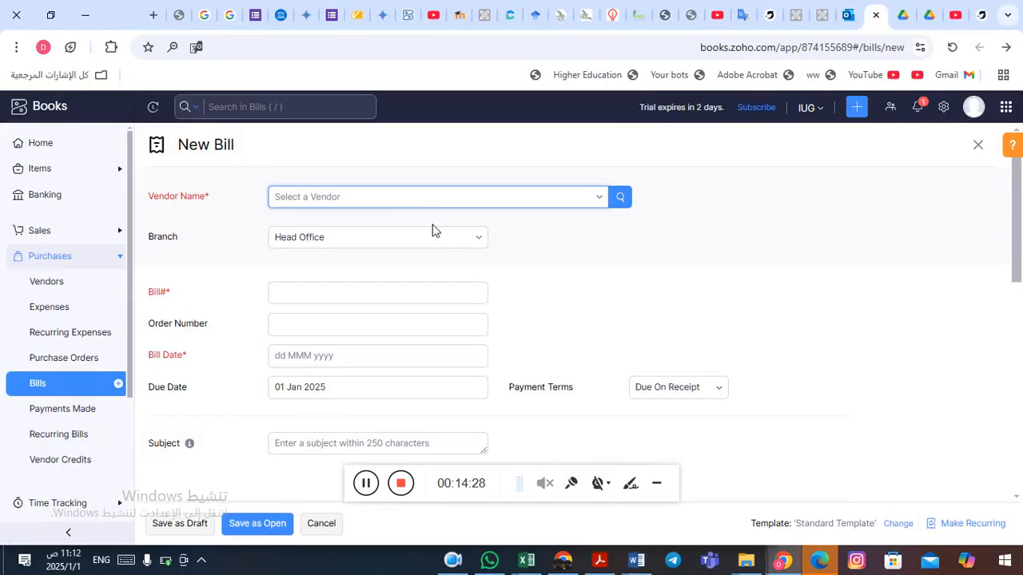
key(alt+Tab)
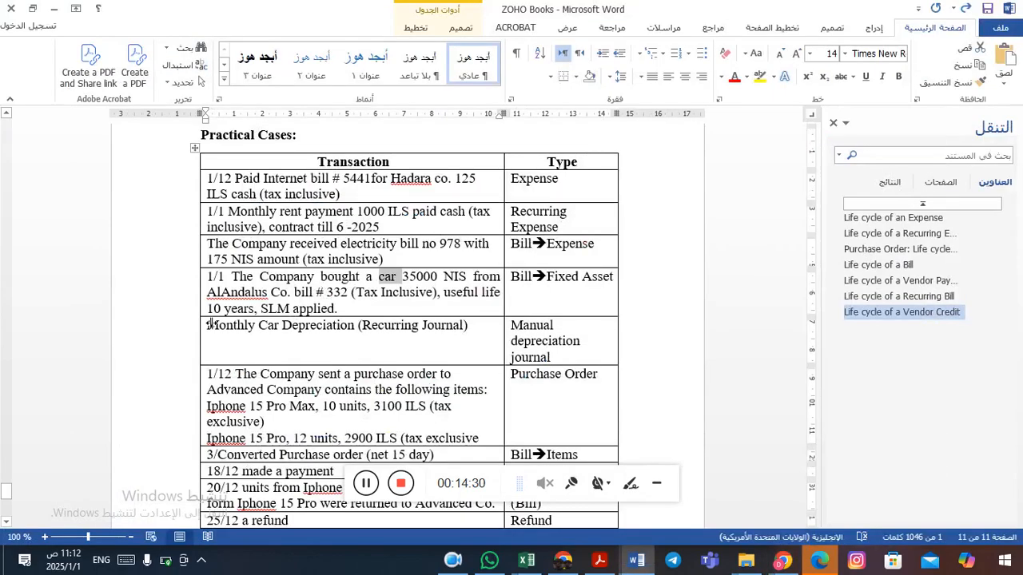
drag(217, 300, 289, 295)
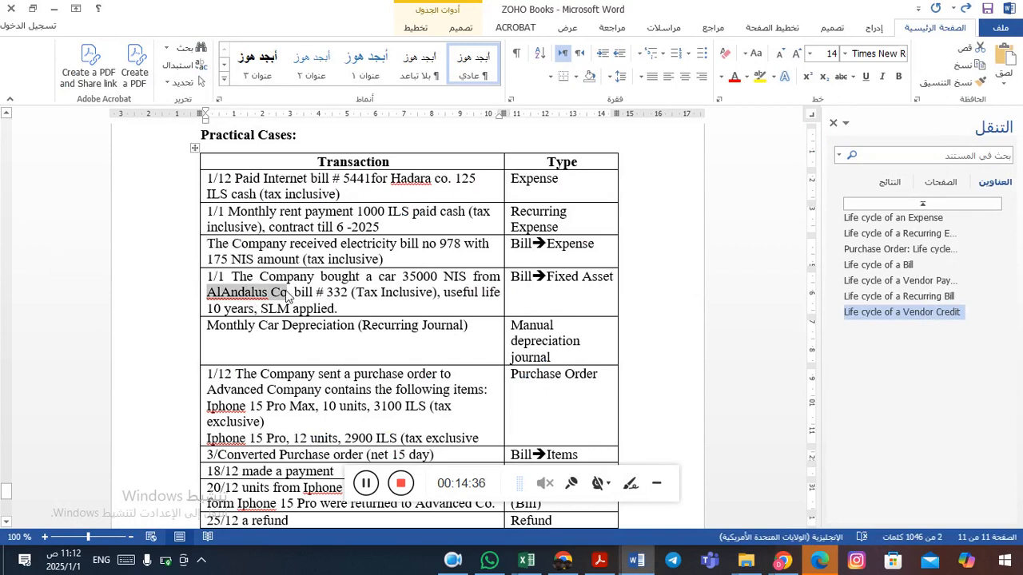
key(alt+Tab)
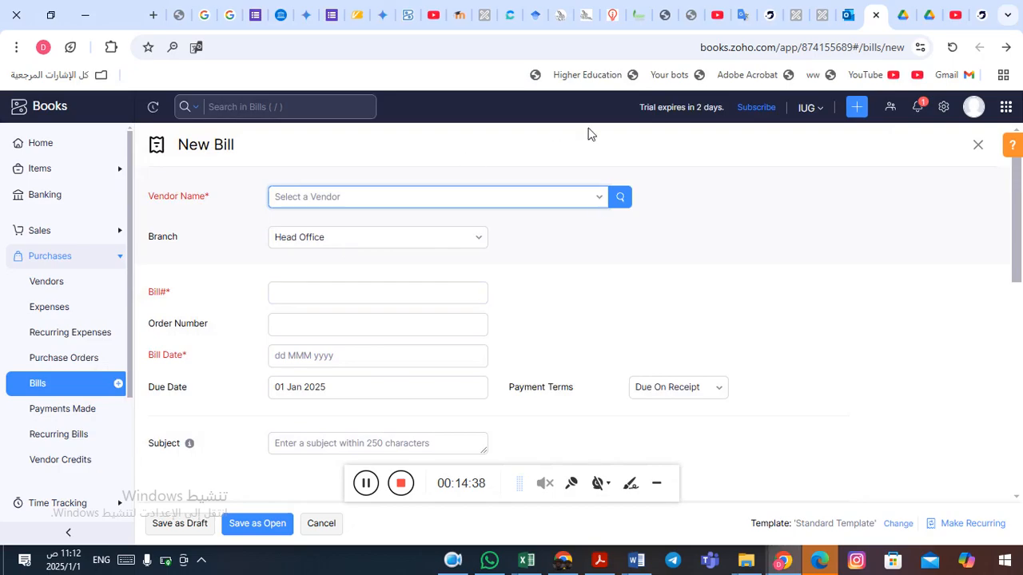
Add a new vendor from the bill with company and display name AlAndalus Co and save it.
click(605, 202)
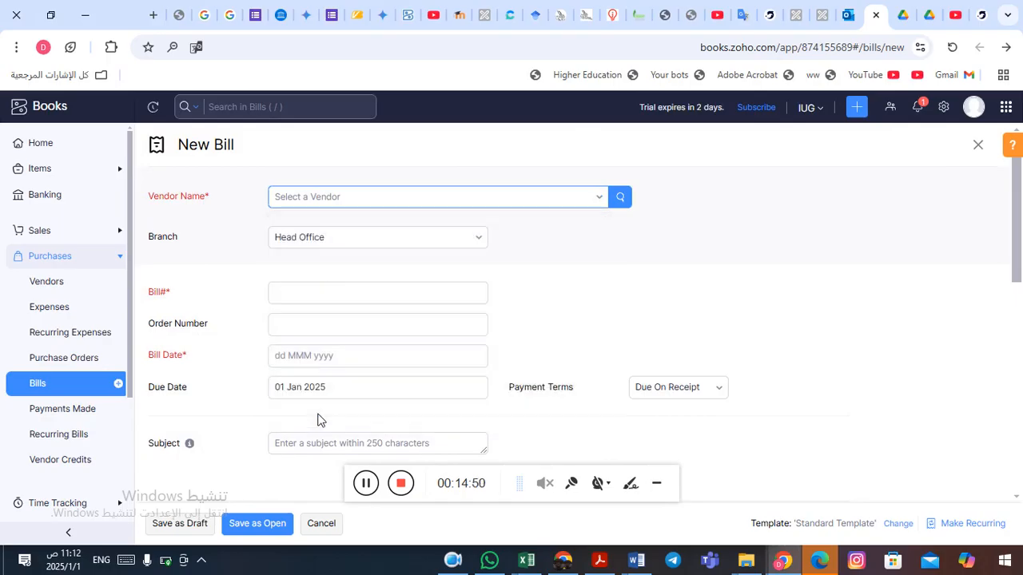
click(318, 415)
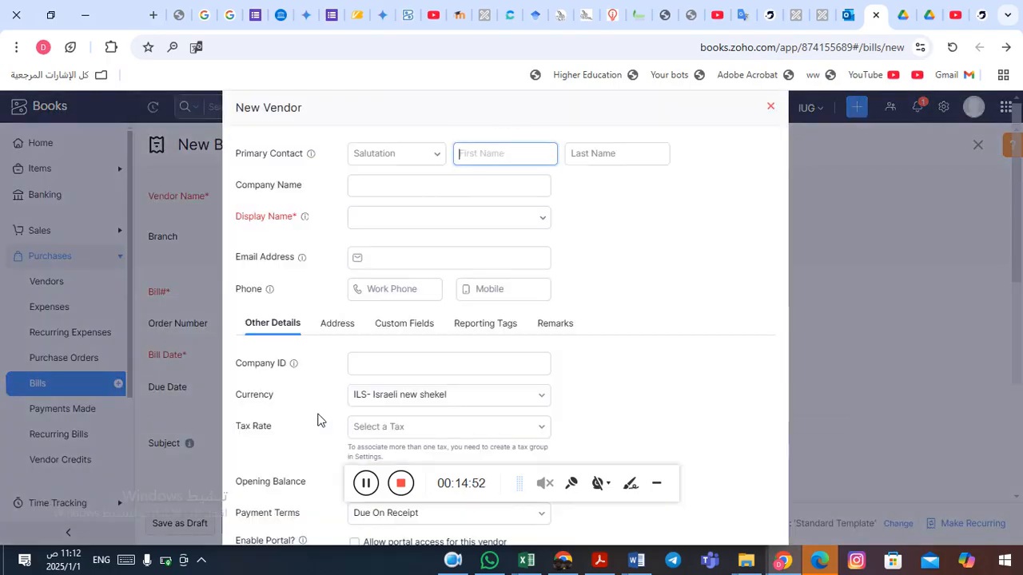
click(411, 200)
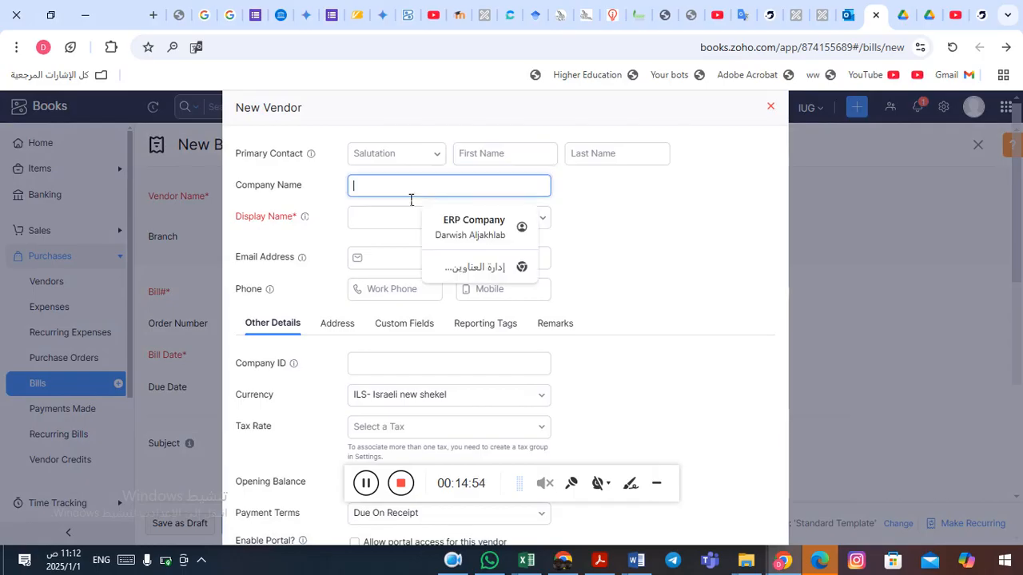
text(AlAndalus Co)
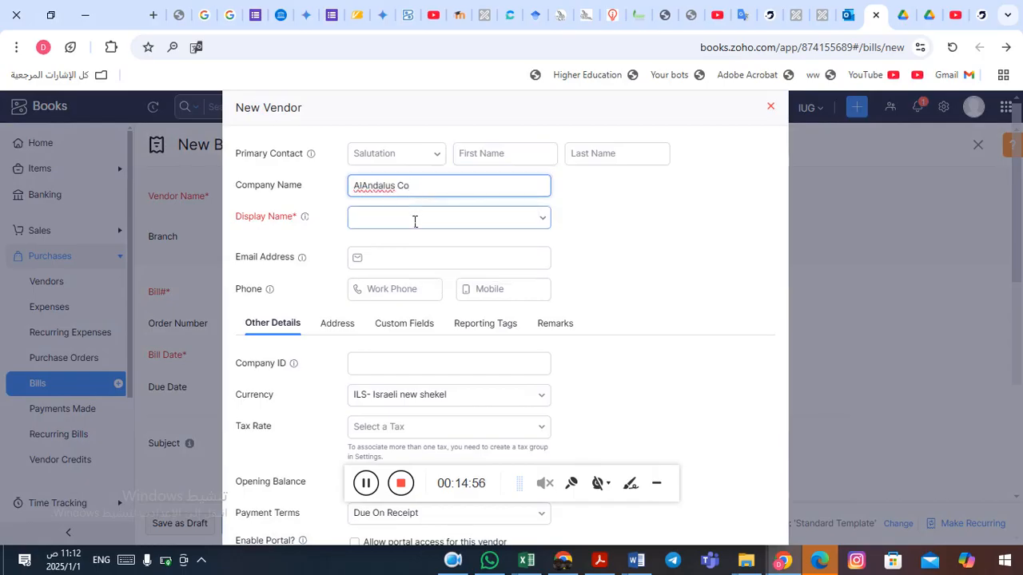
click(415, 220)
click(402, 247)
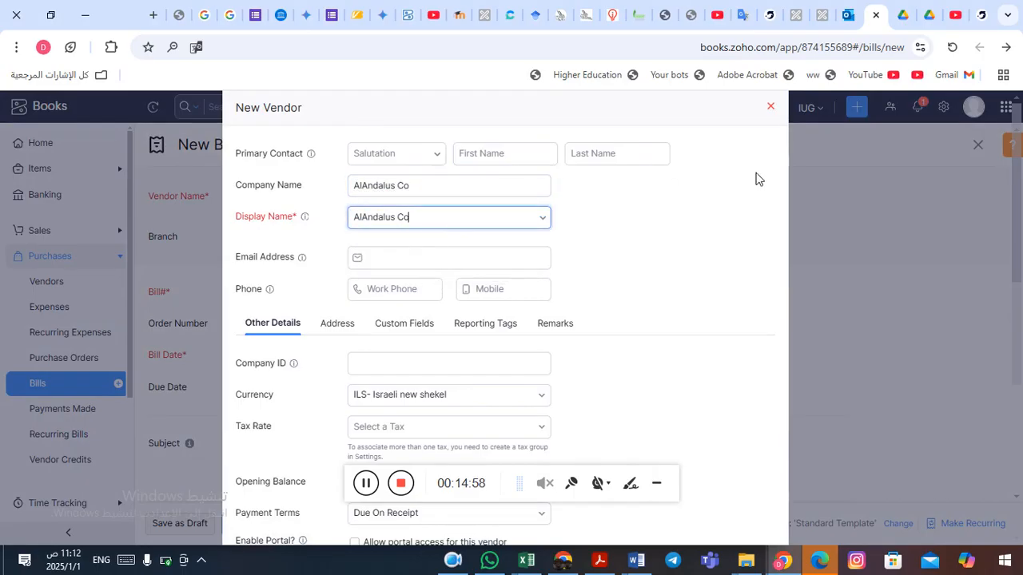
scroll(741, 184, down, 3)
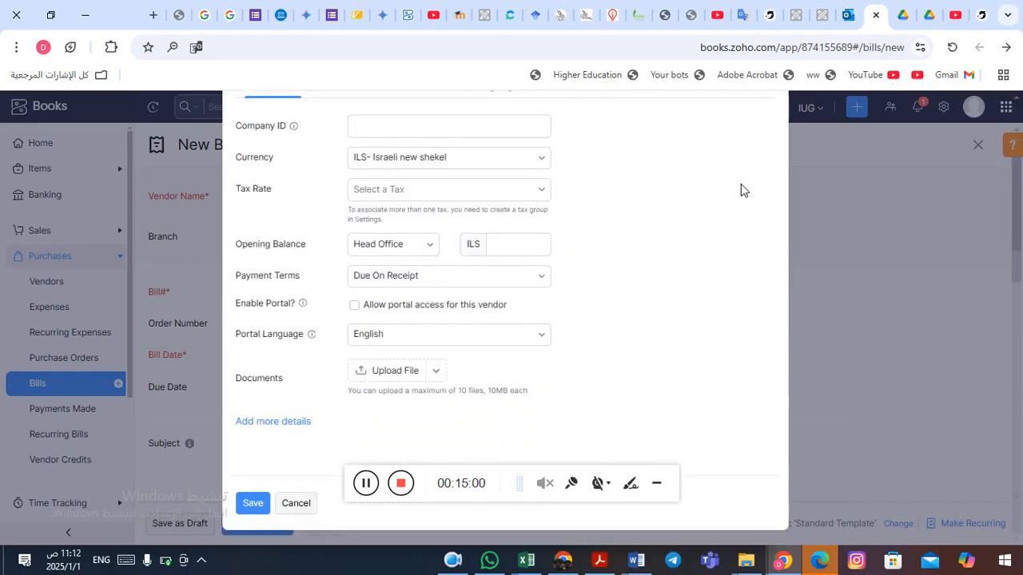
click(248, 503)
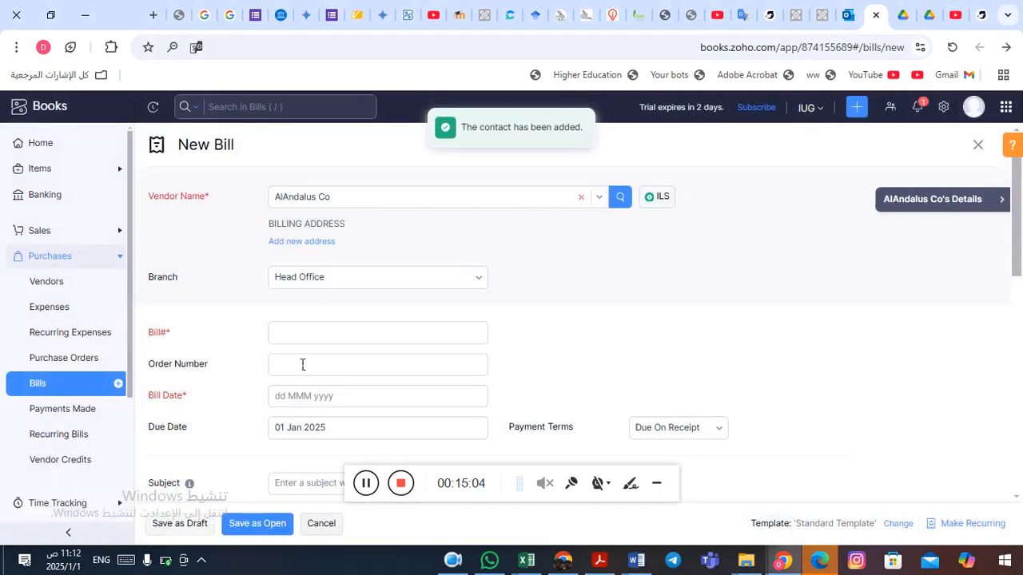
Enter bill number 332, copied from the car transaction in the Word document.
click(344, 335)
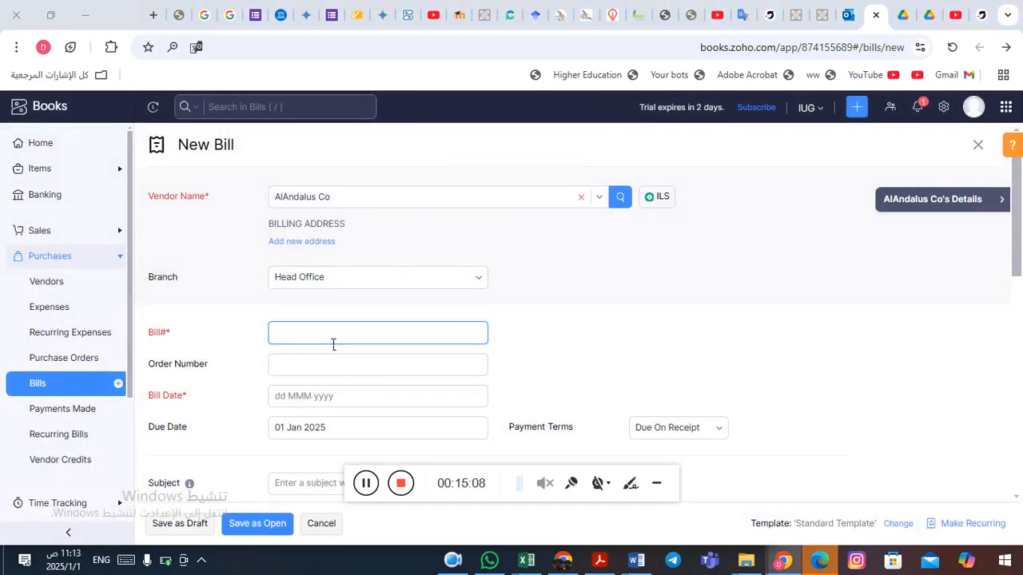
key(alt+Tab)
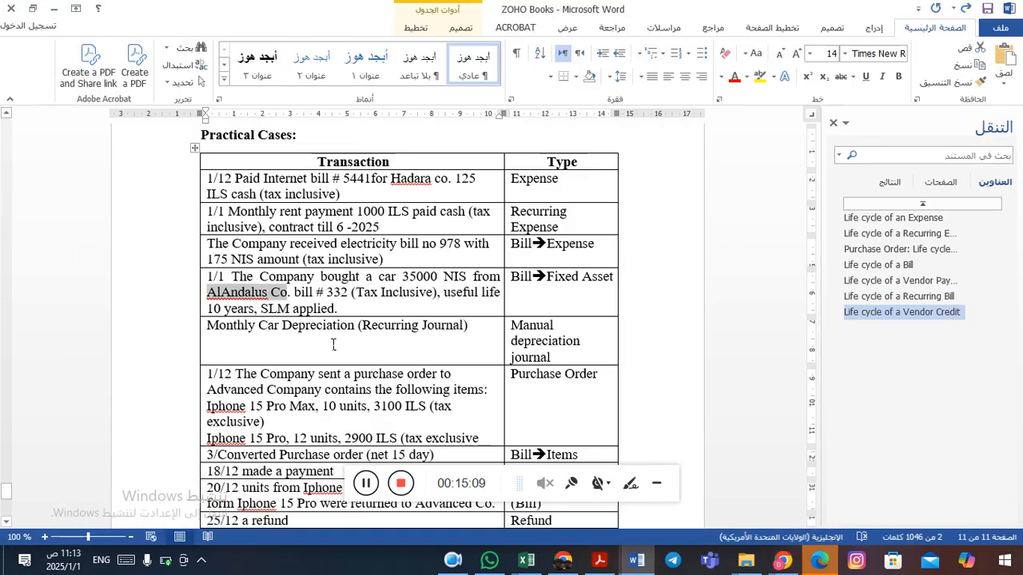
double_click(336, 294)
key(ctrl+c)
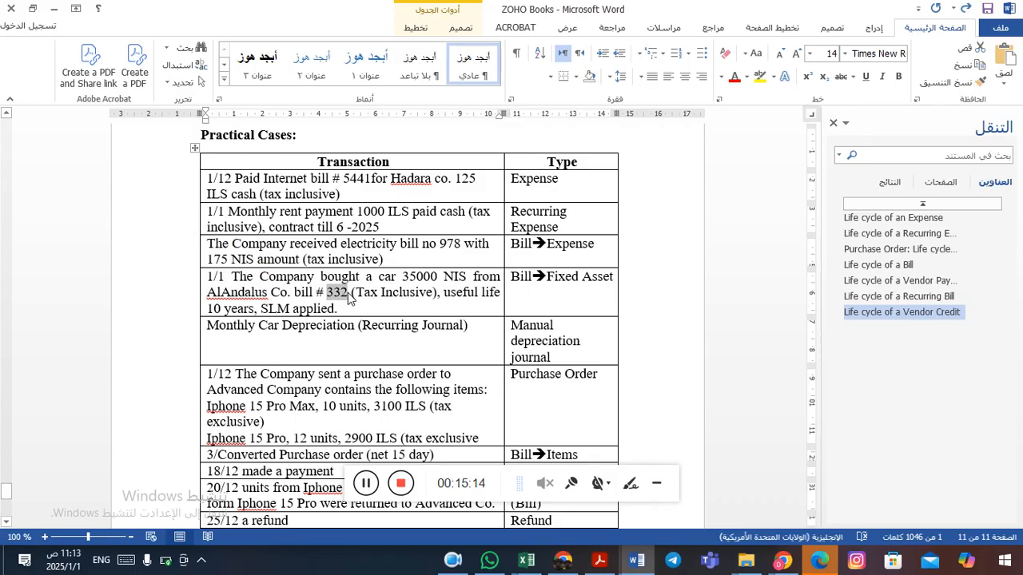
key(alt+Tab)
key(ctrl+v)
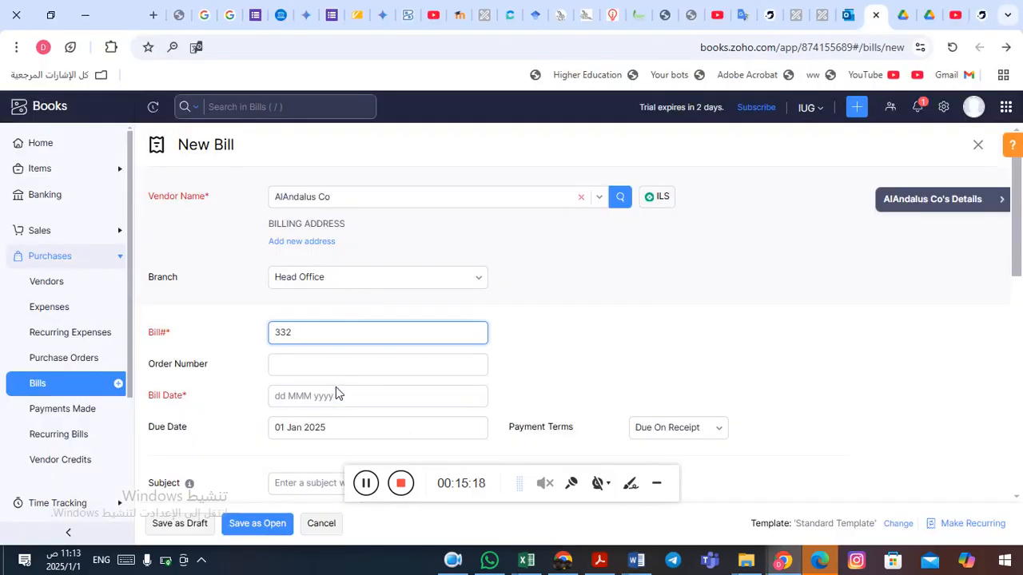
Set the bill date to 01 Jan 2025.
key(alt+Tab)
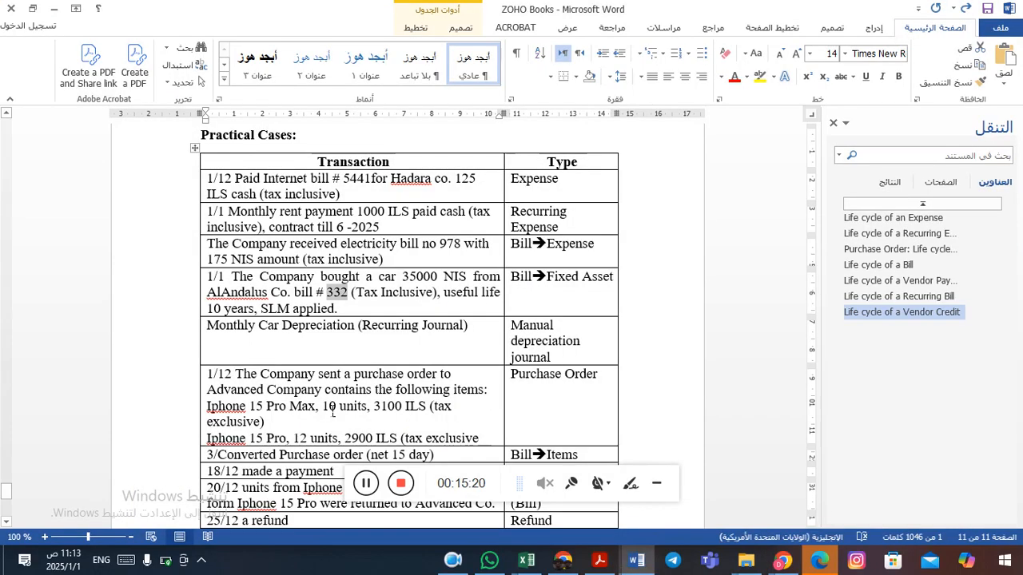
key(alt+Tab)
click(323, 402)
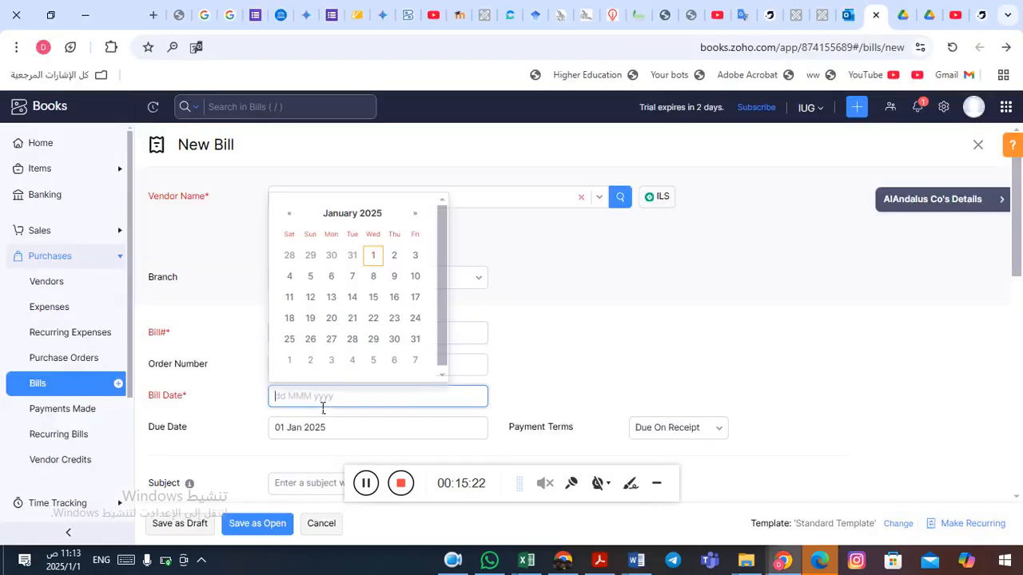
click(374, 255)
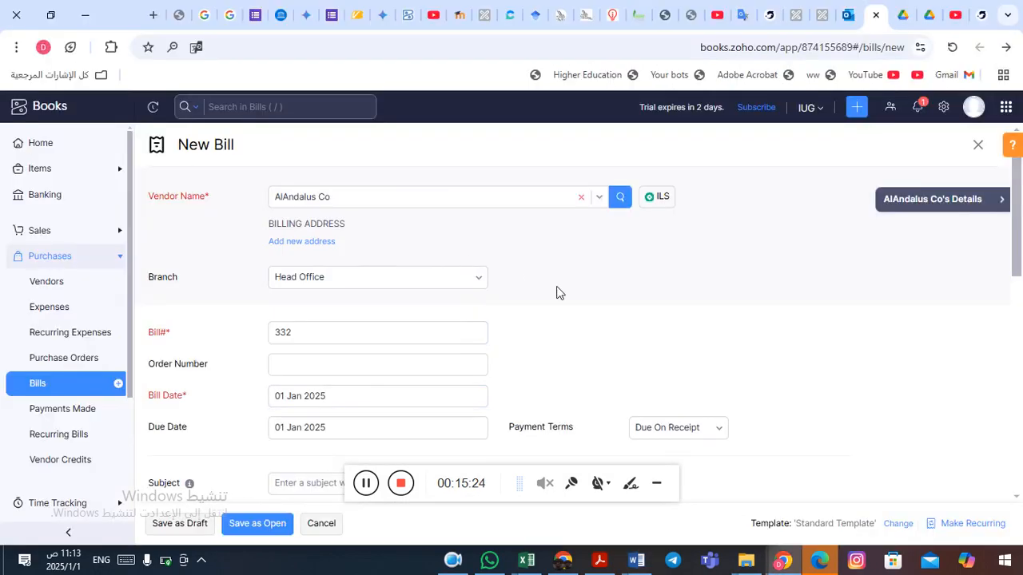
Copy the note 'useful life 10 years, SLM applied.' from the car transaction in the Word document.
scroll(574, 302, down, 1)
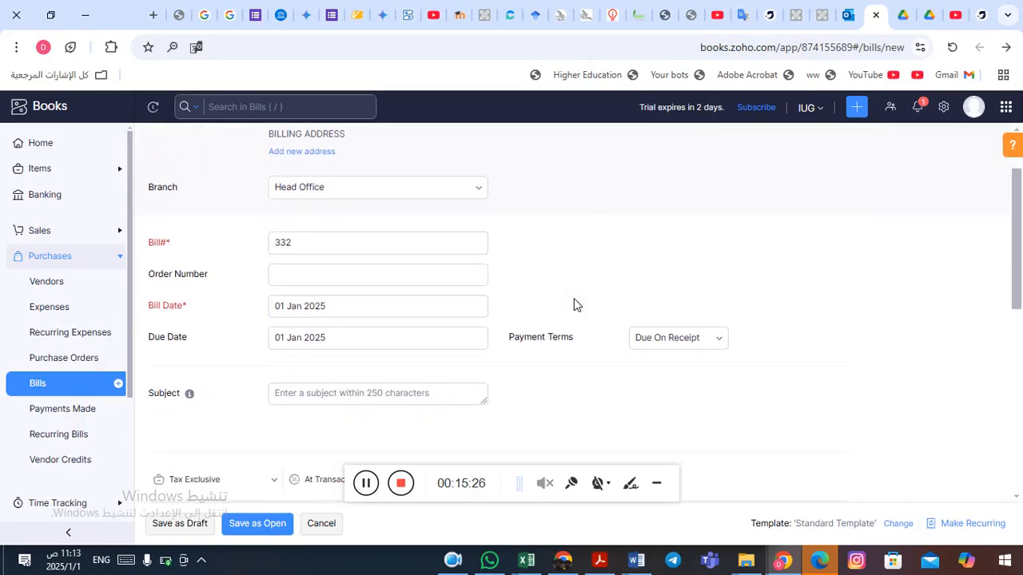
key(alt+Tab)
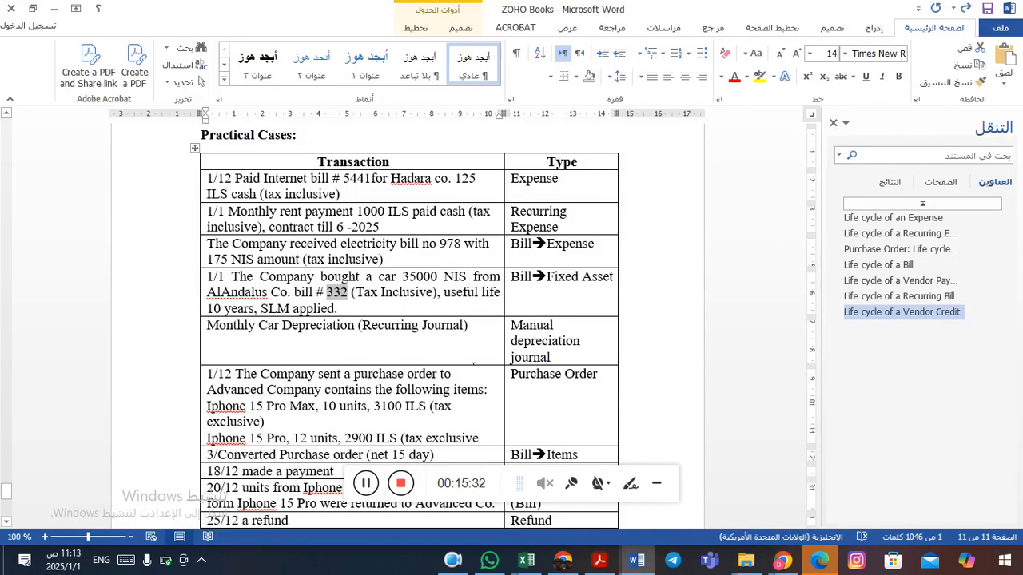
drag(445, 294, 348, 318)
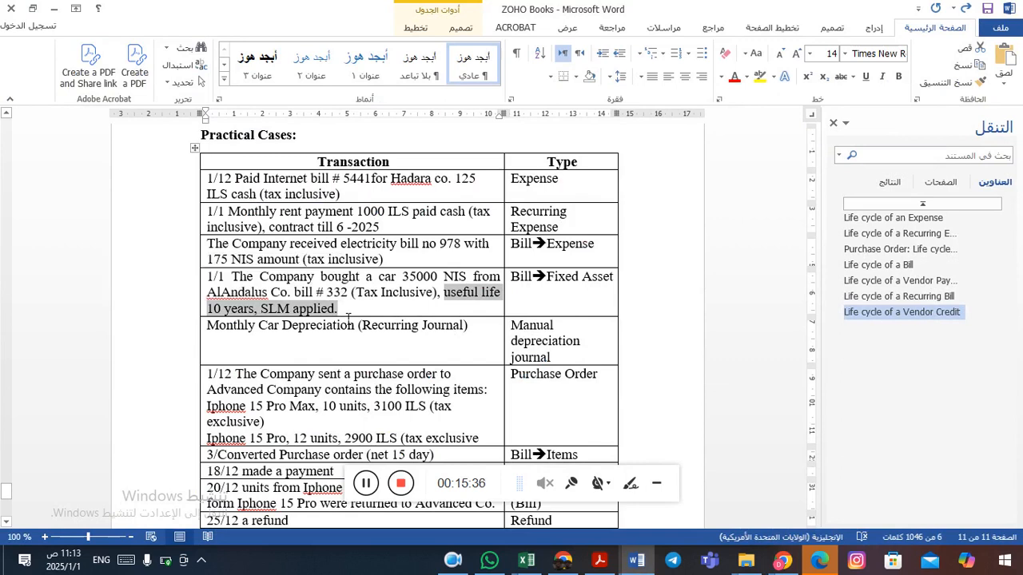
key(alt+Tab)
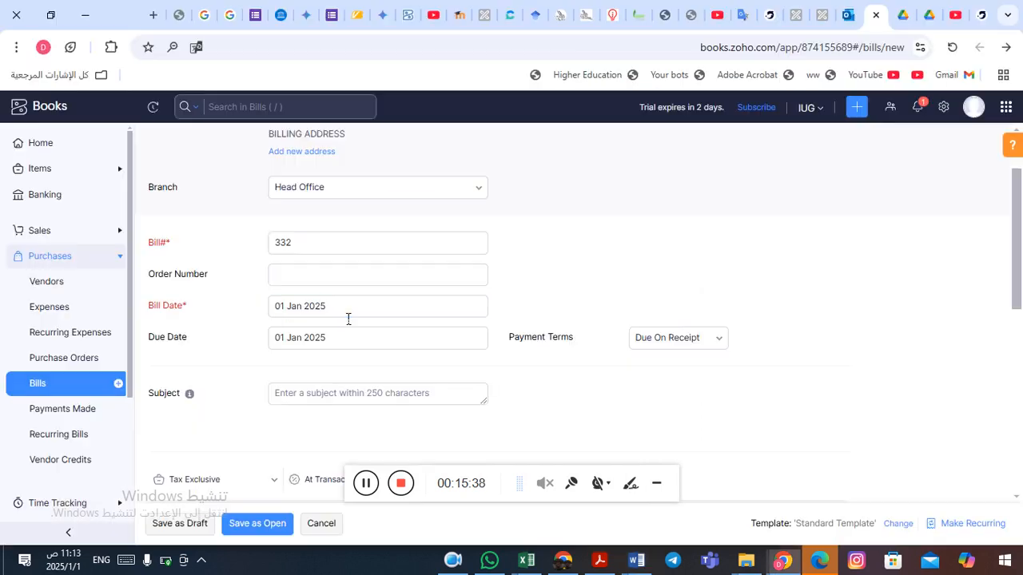
key(alt+Tab)
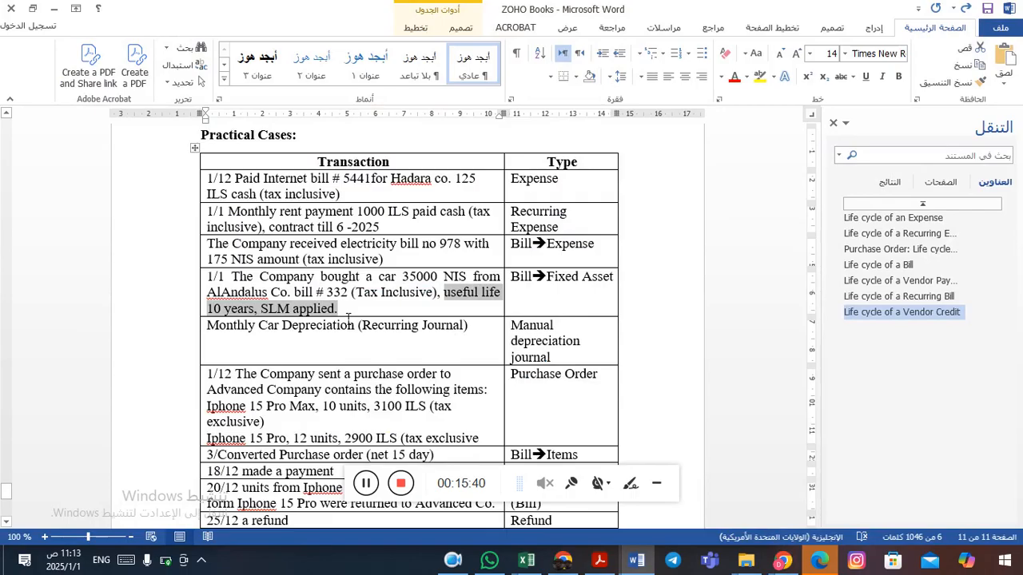
key(alt+Tab)
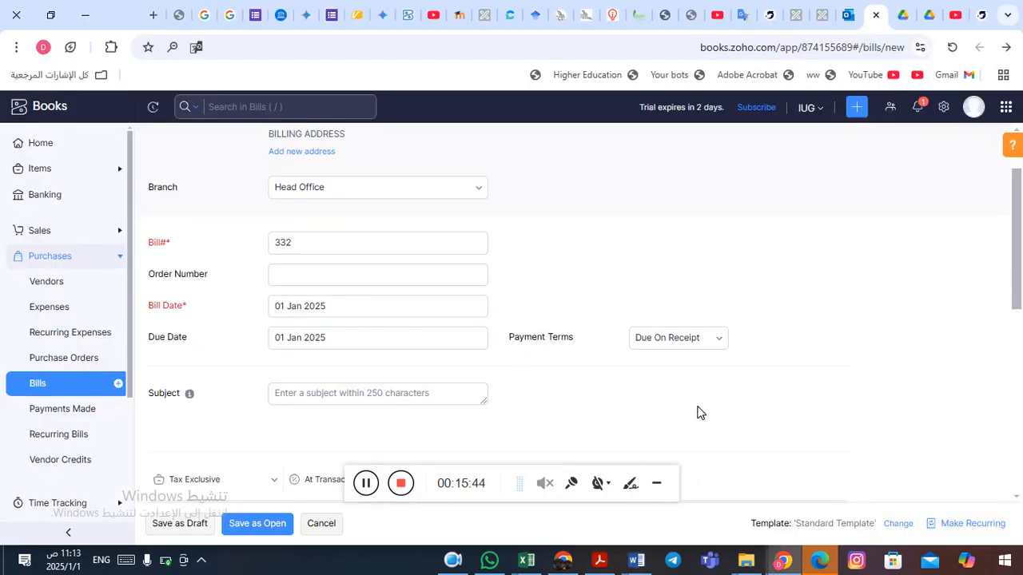
Set the bill's tax preference to Tax Inclusive.
scroll(697, 413, down, 3)
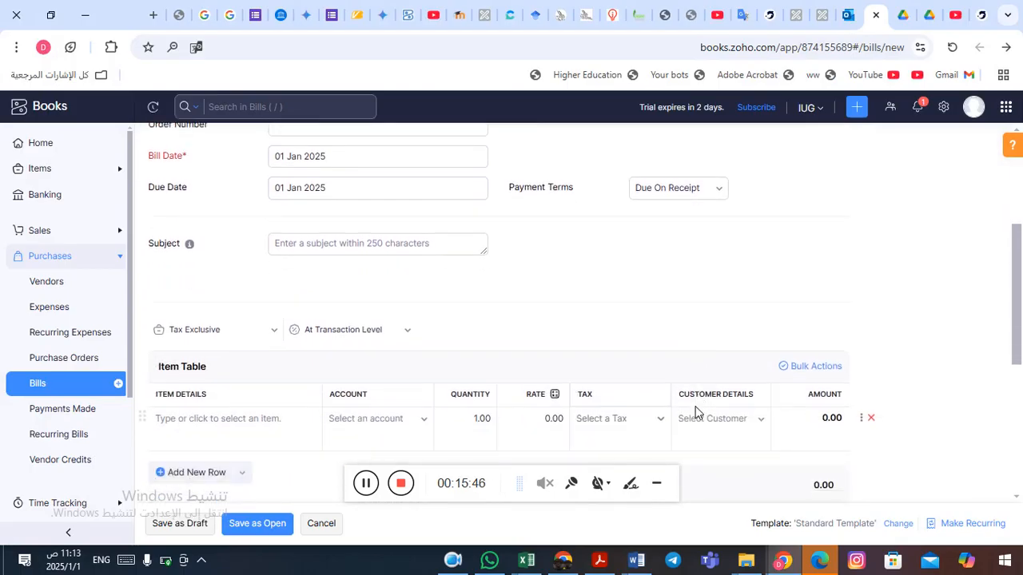
click(276, 333)
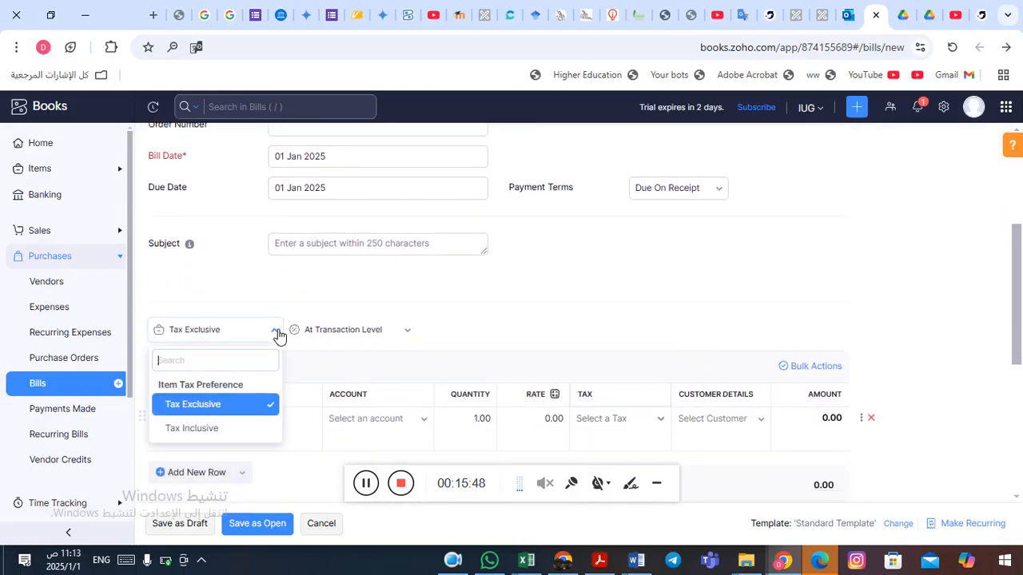
click(218, 429)
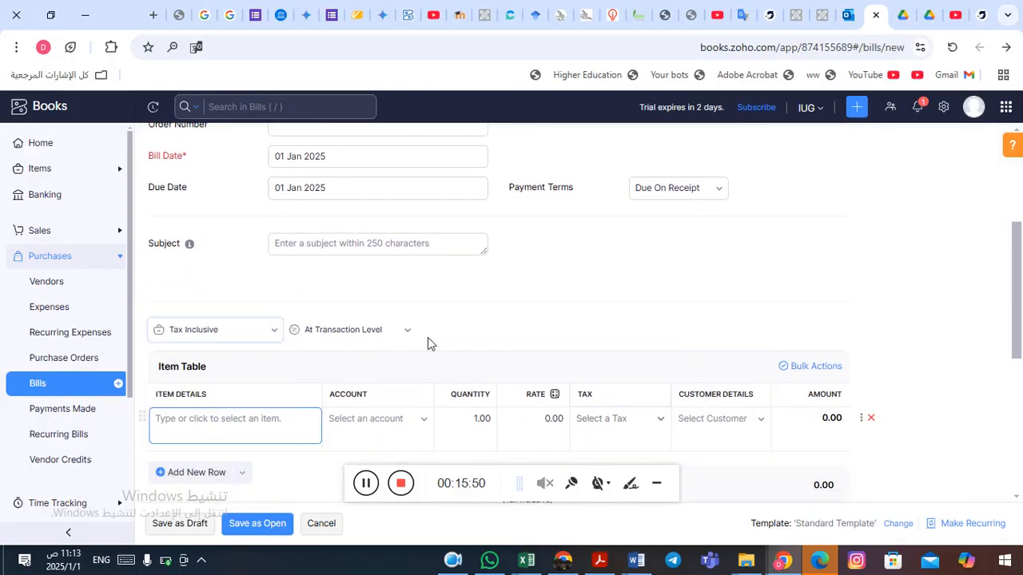
Select the Cars account for the bill's item line.
drag(1019, 288, 1019, 312)
click(421, 365)
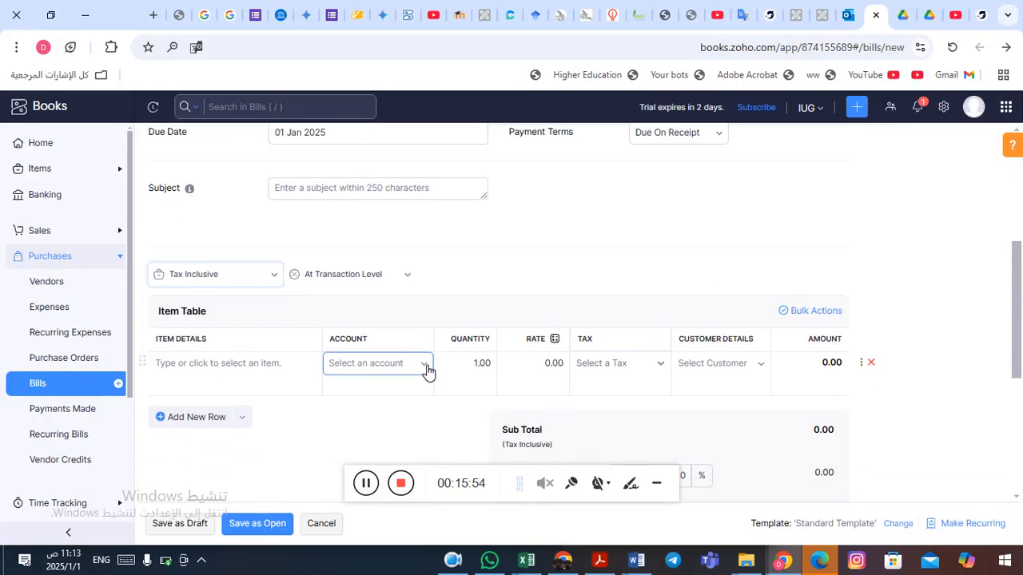
text(car)
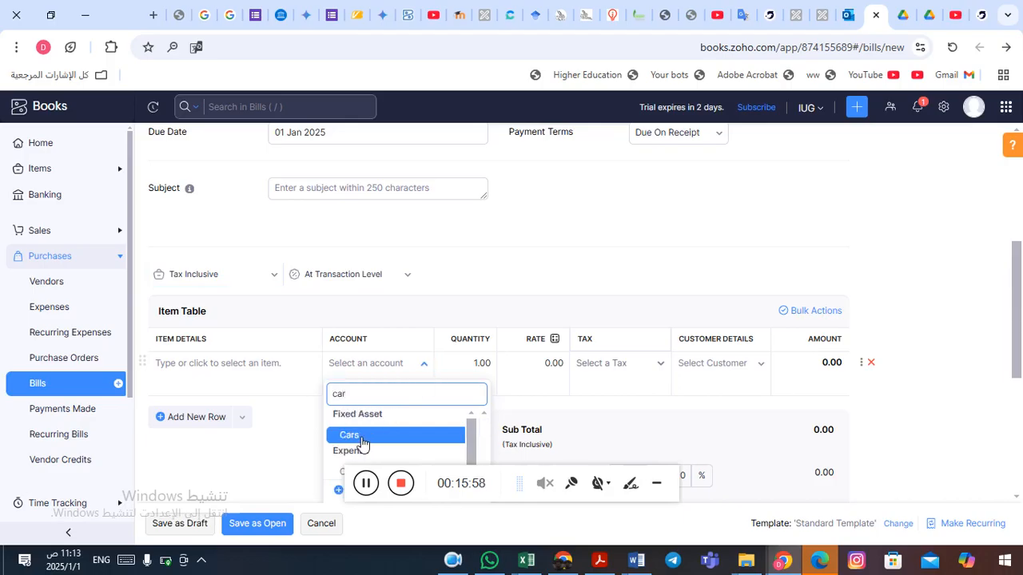
click(362, 442)
Set the item line rate to 35000 and apply VAT Tax [16%].
click(539, 374)
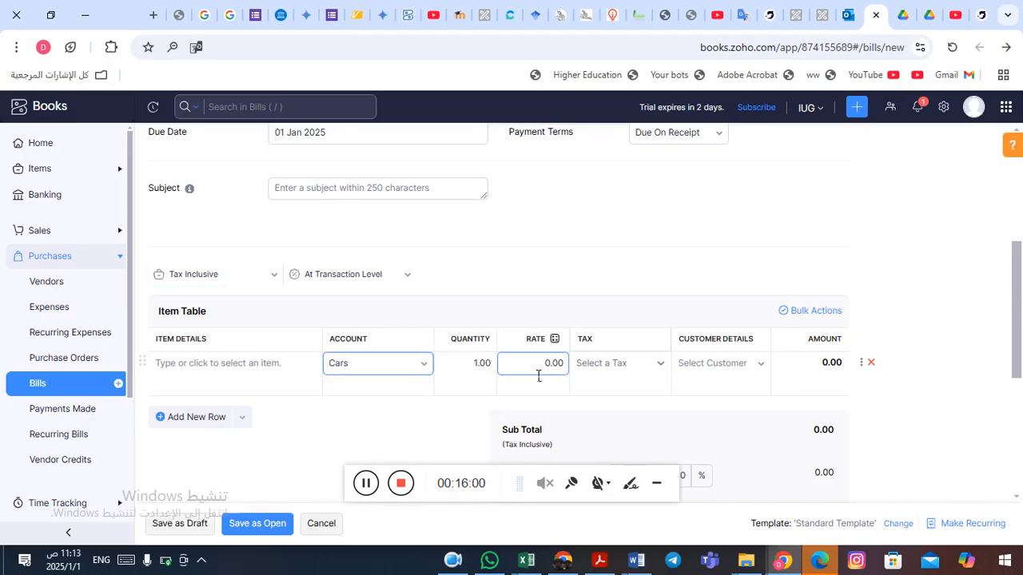
double_click(548, 374)
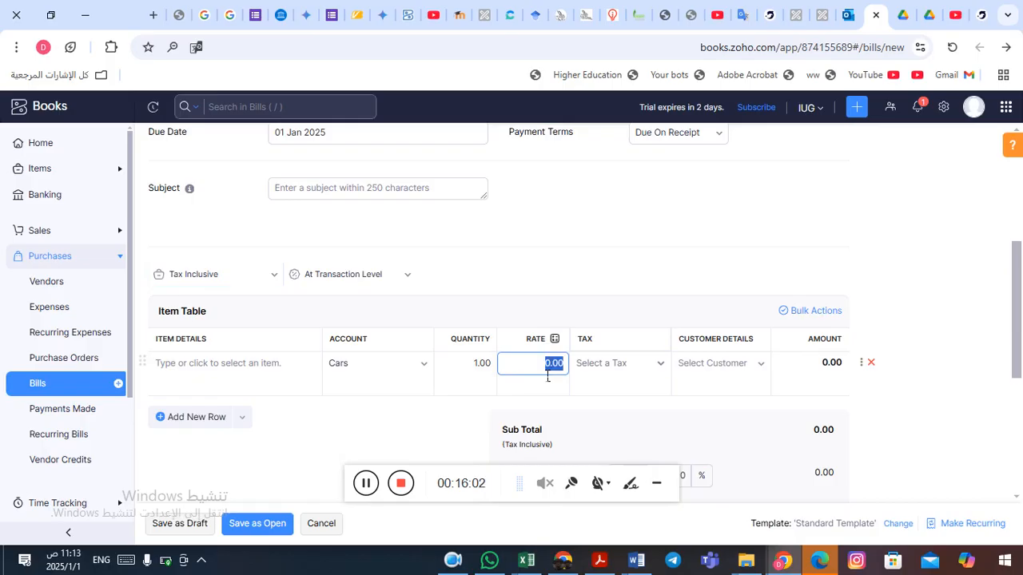
key(alt+Tab)
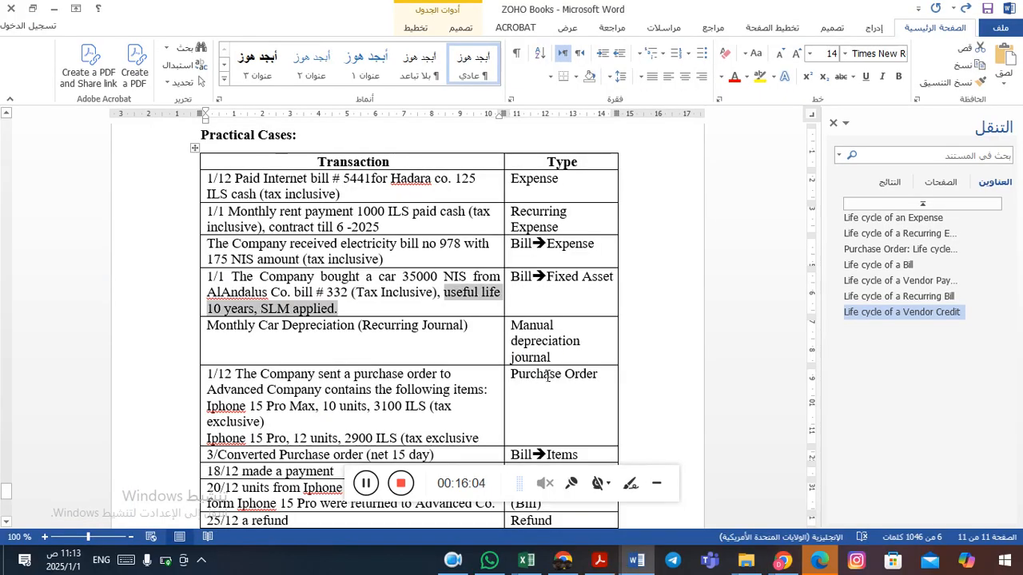
key(alt+Tab)
text(35000)
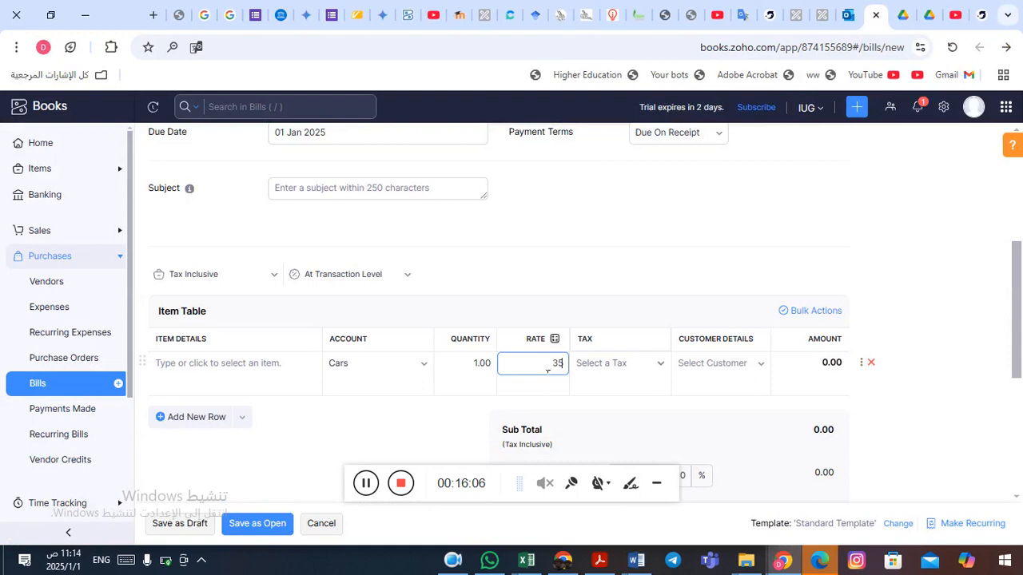
click(668, 366)
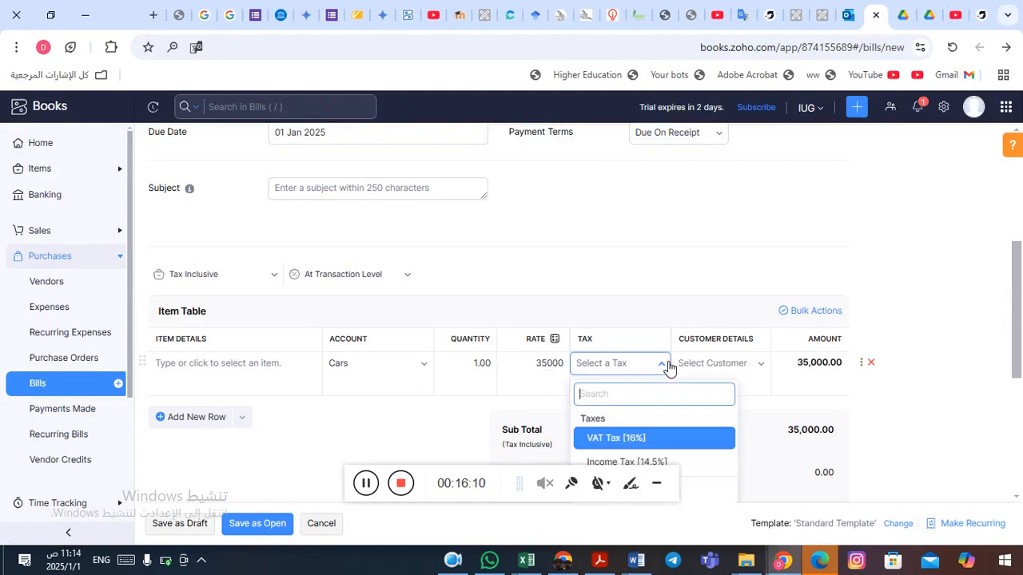
click(622, 441)
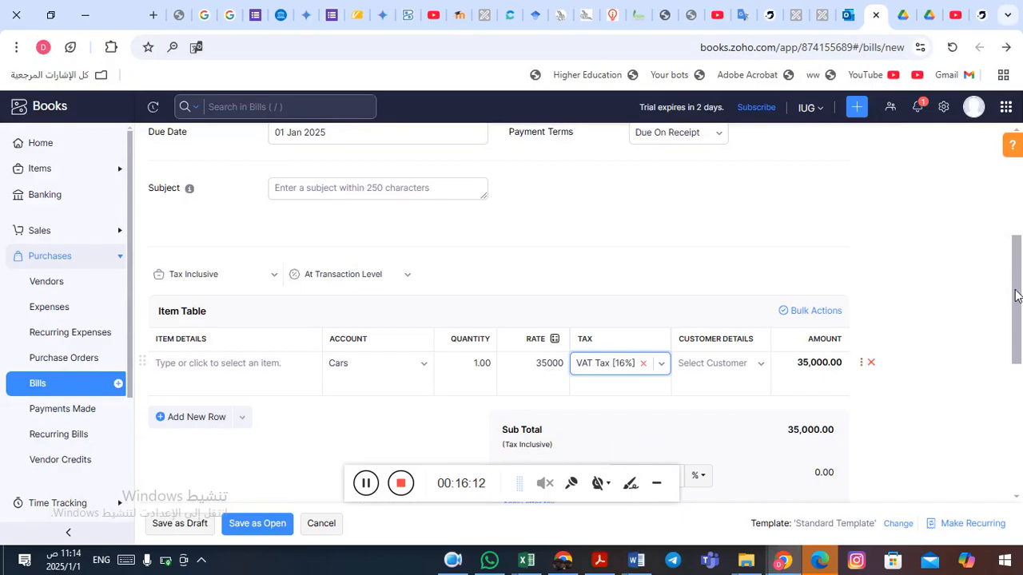
Paste 'useful life 10 years, SLM applied.' into the bill notes and save the bill as open.
drag(1017, 296, 1017, 412)
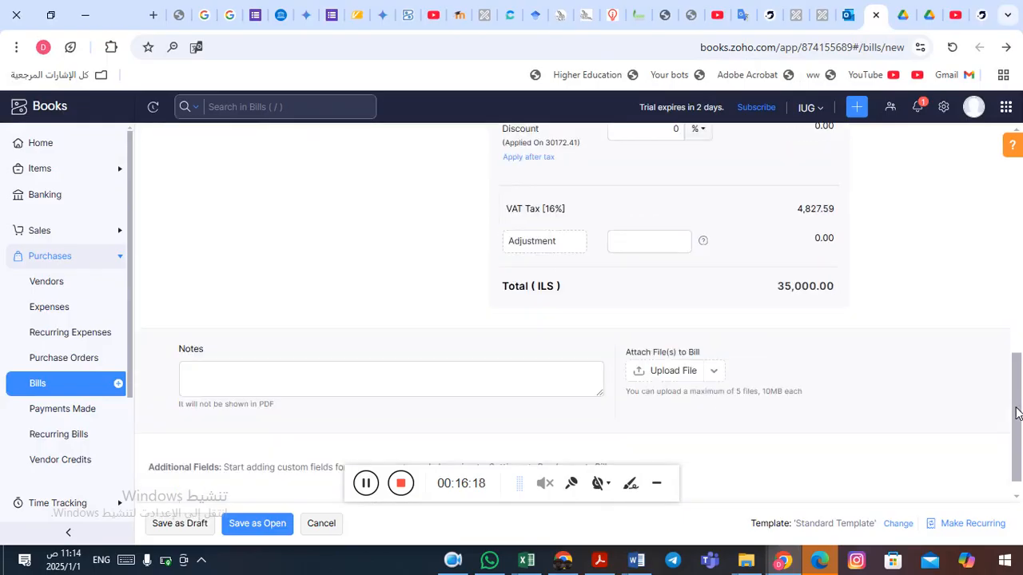
click(288, 385)
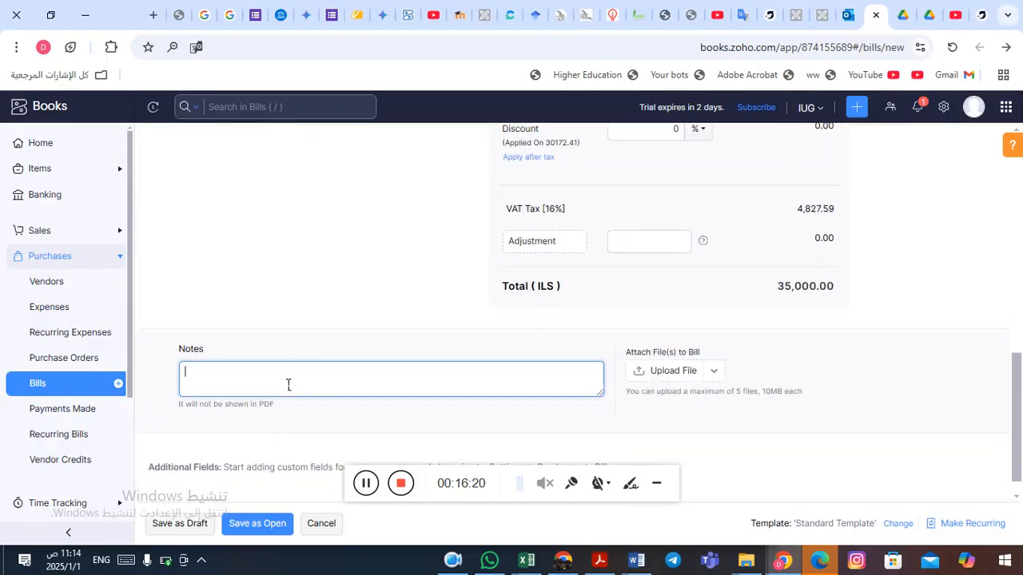
text(useful life 10 years, SLM applied.)
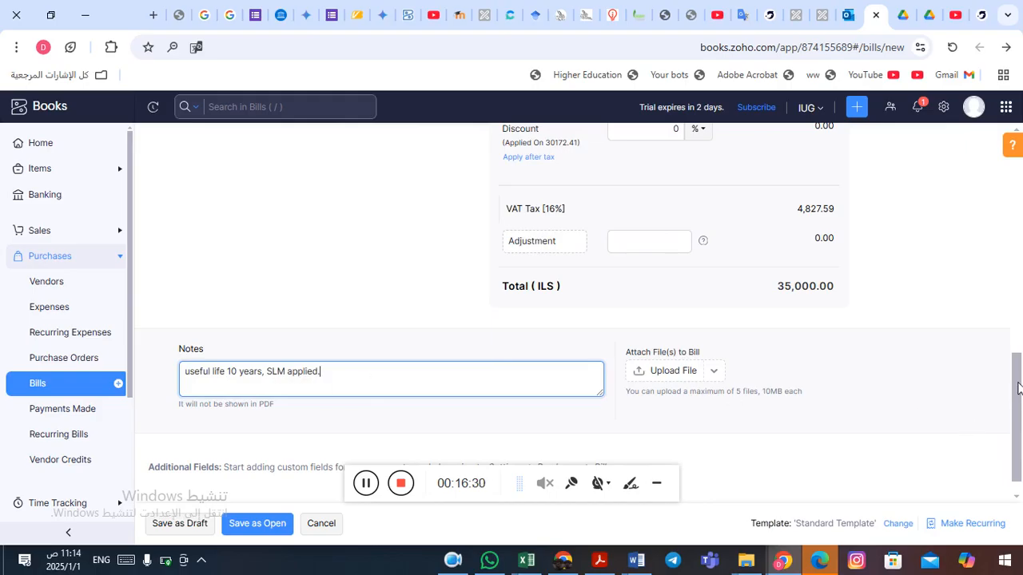
drag(1018, 390, 1021, 440)
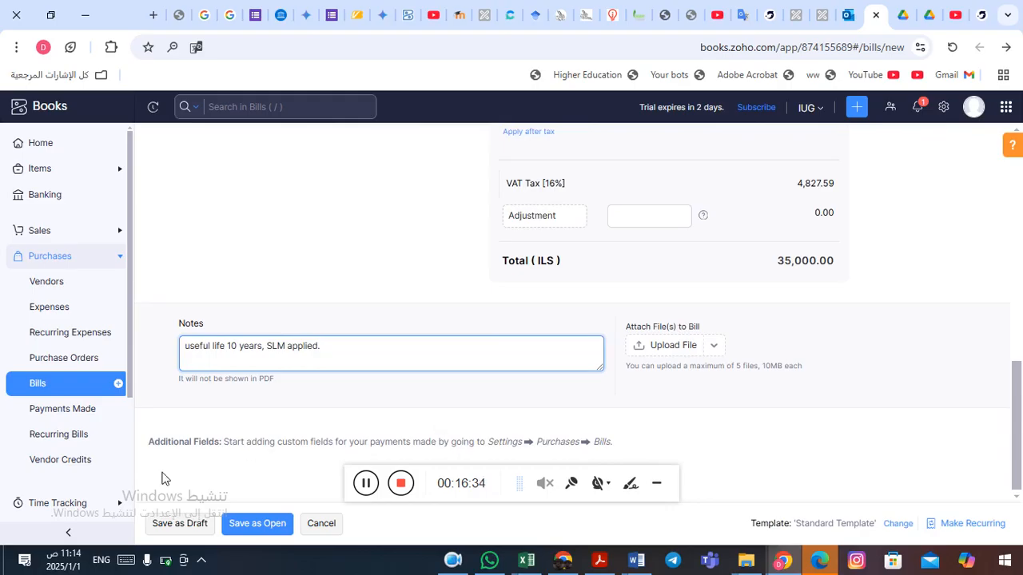
click(260, 532)
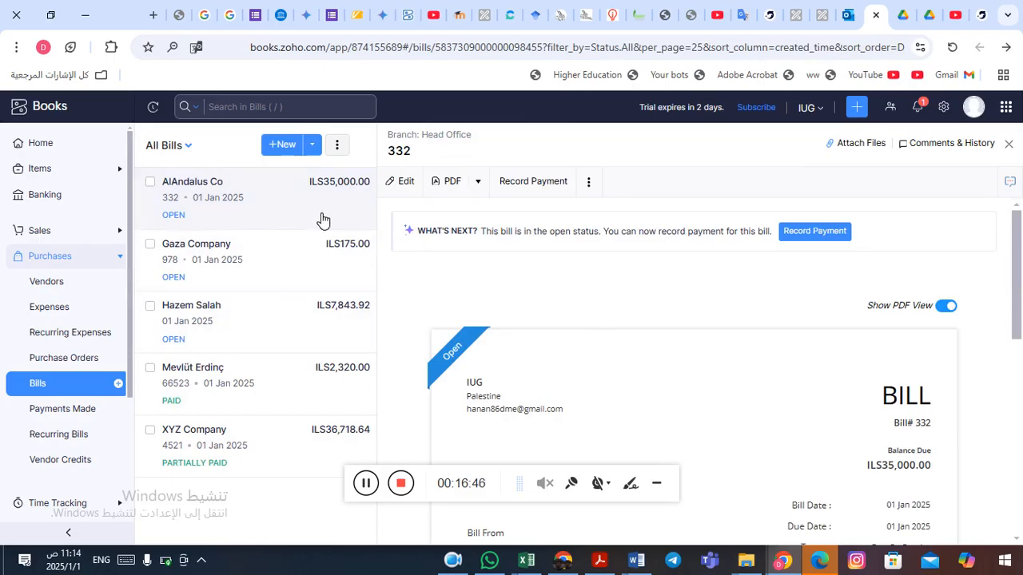
Review the monthly car depreciation transaction in the Word document.
key(alt+Tab)
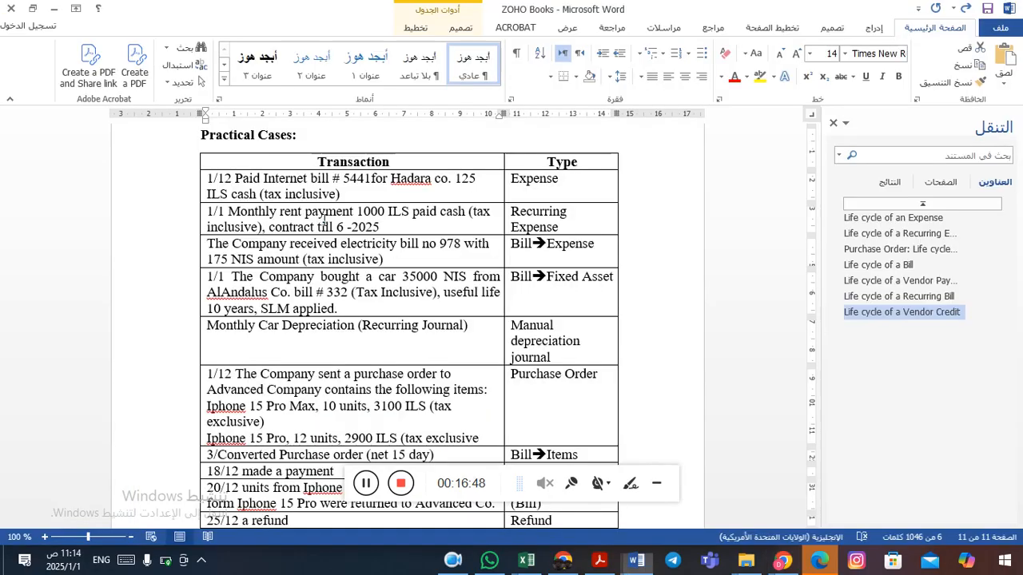
click(301, 335)
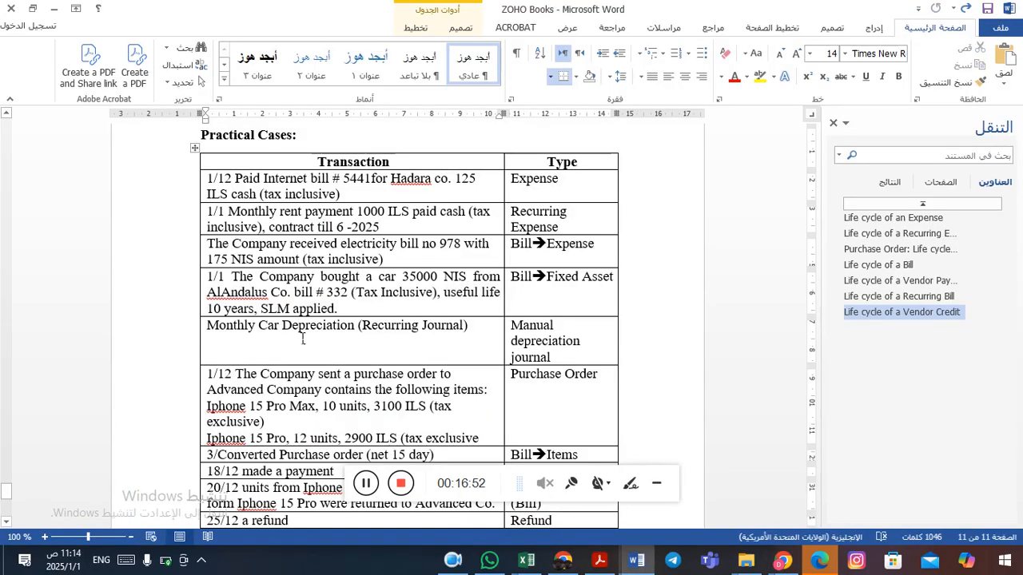
click(313, 294)
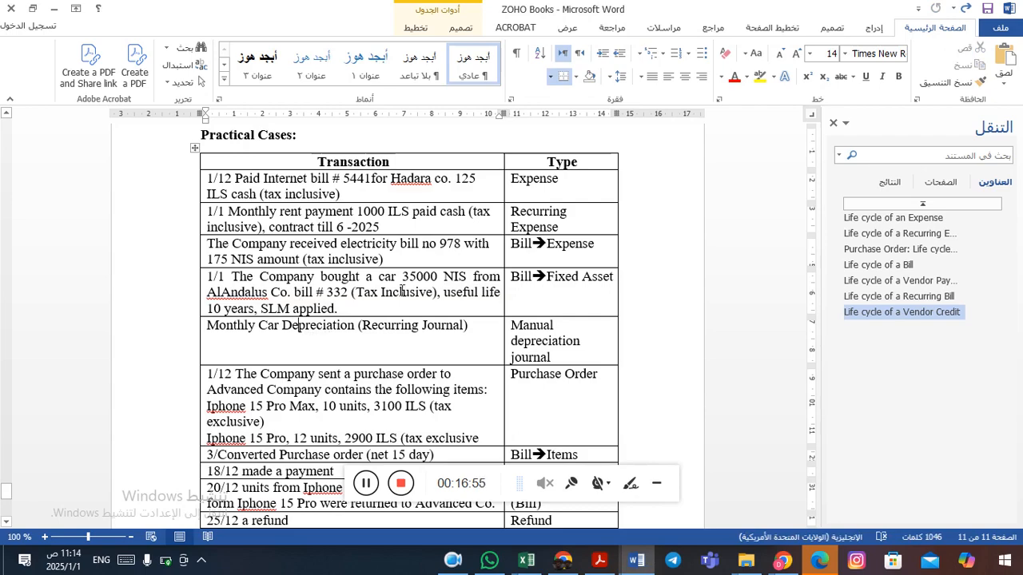
click(305, 345)
click(524, 357)
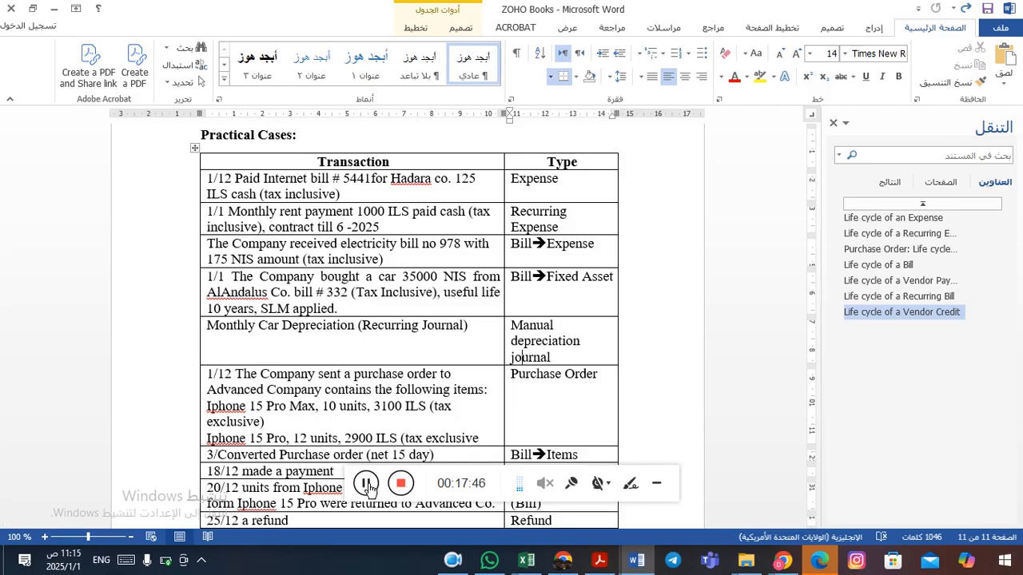
Start a new manual journal entry.
key(alt+Tab)
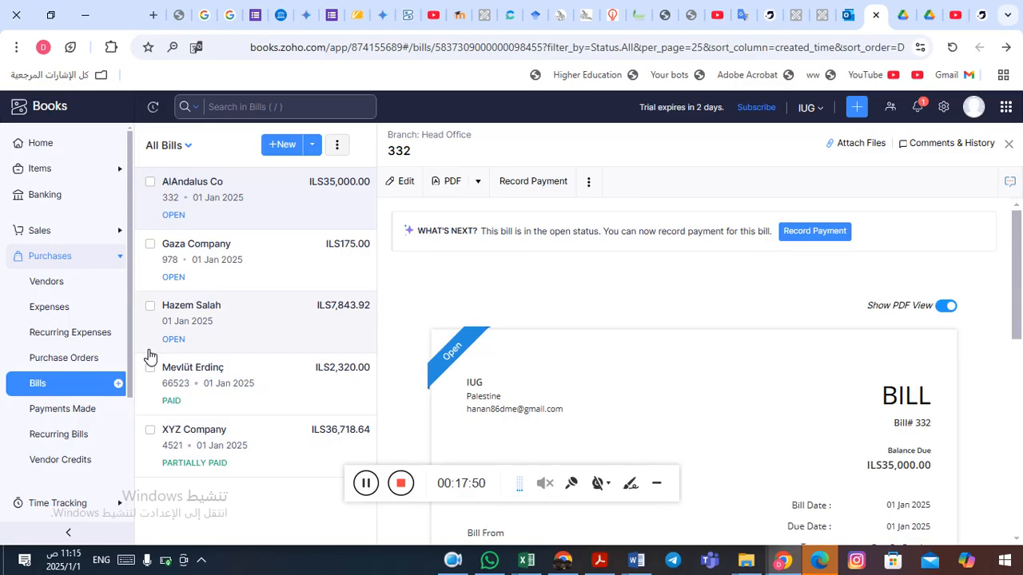
click(860, 111)
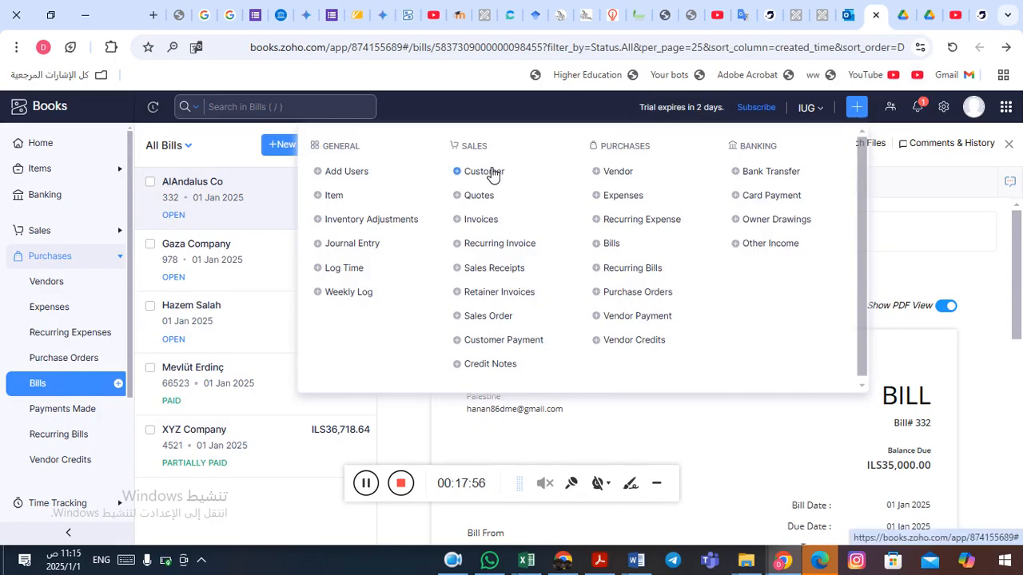
click(368, 248)
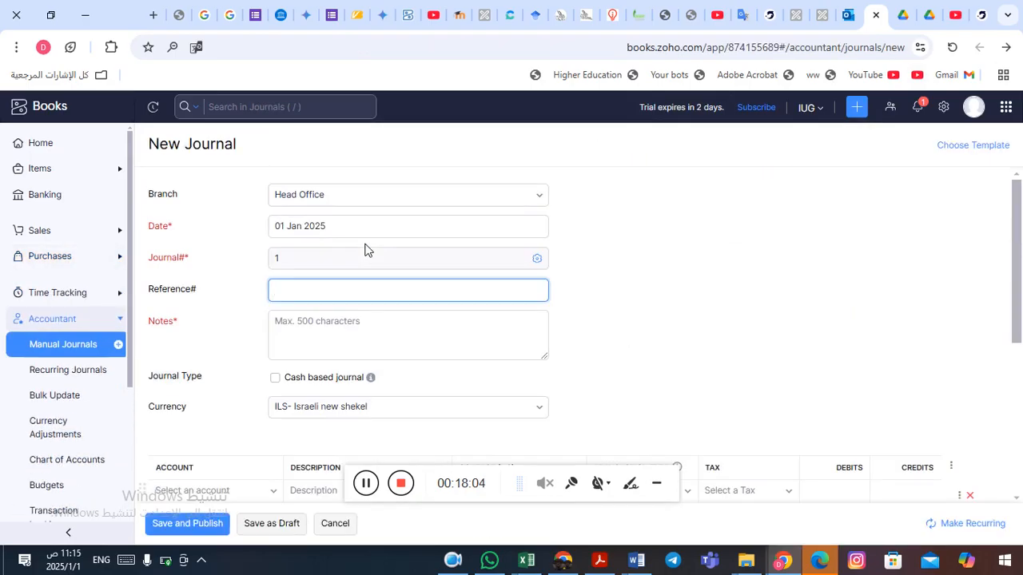
Enter 'Monthly Depreciation Expense' as the journal notes.
click(717, 239)
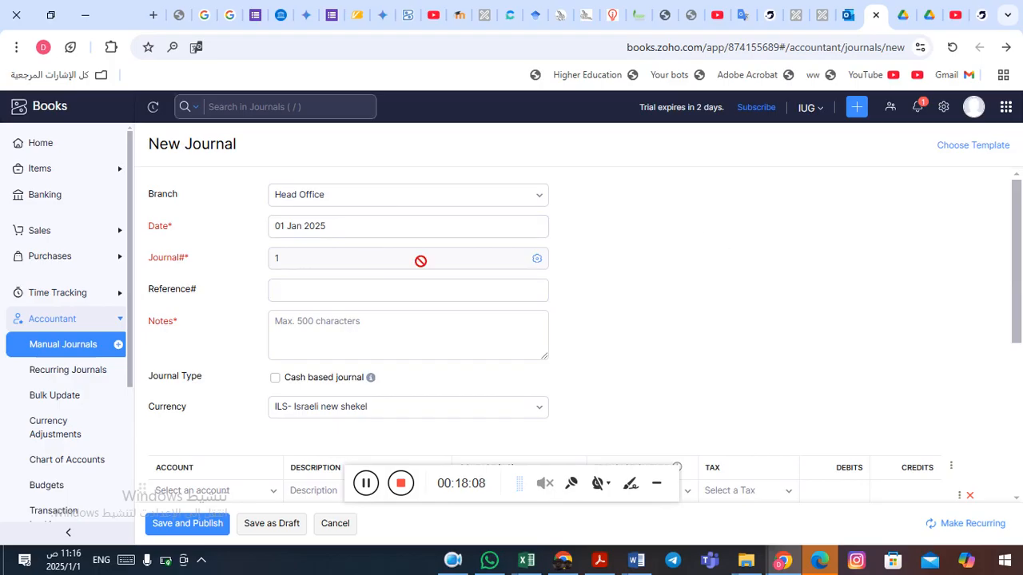
click(437, 233)
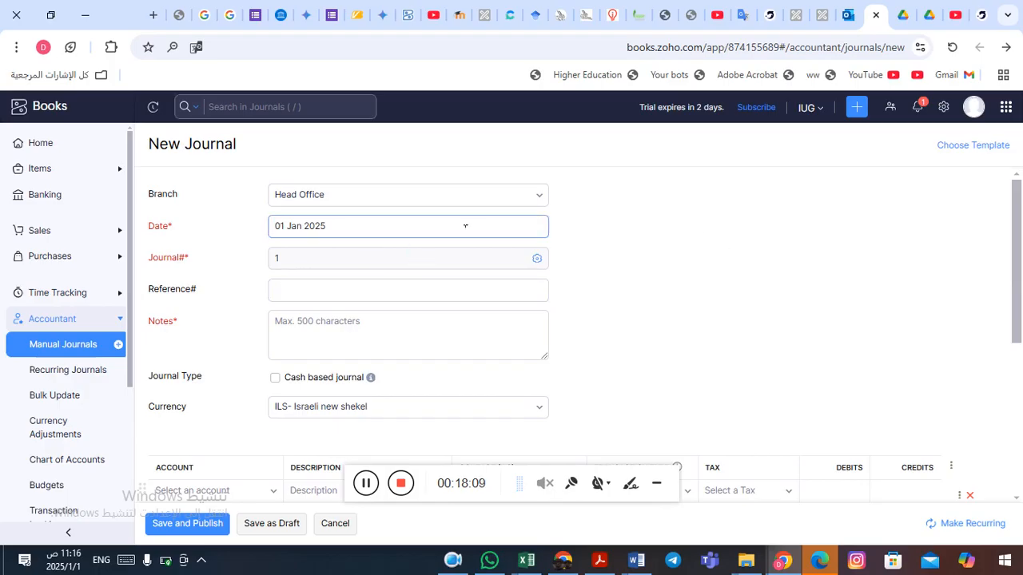
click(326, 258)
click(298, 294)
click(341, 359)
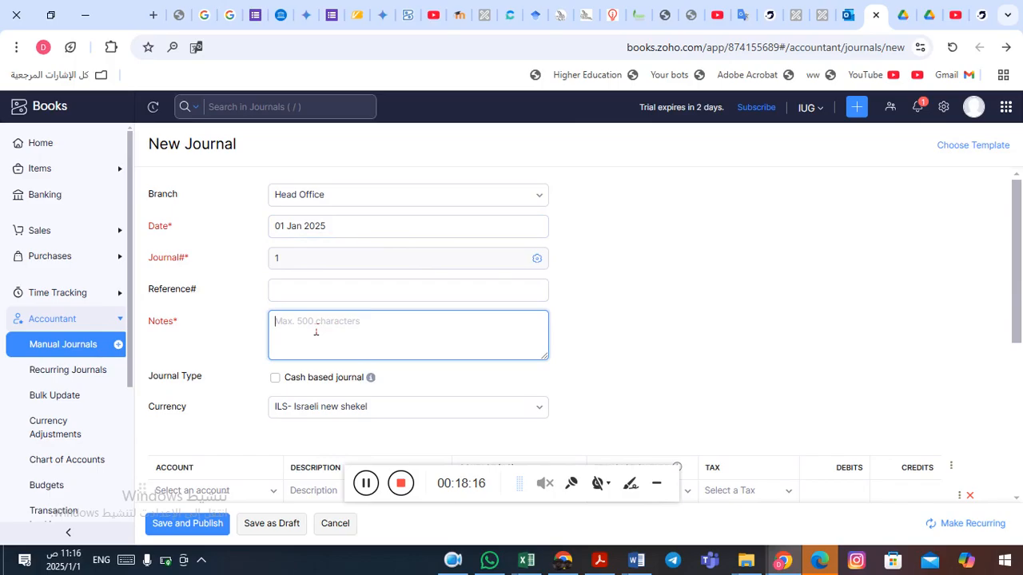
text(Monthly Depreciation Expense)
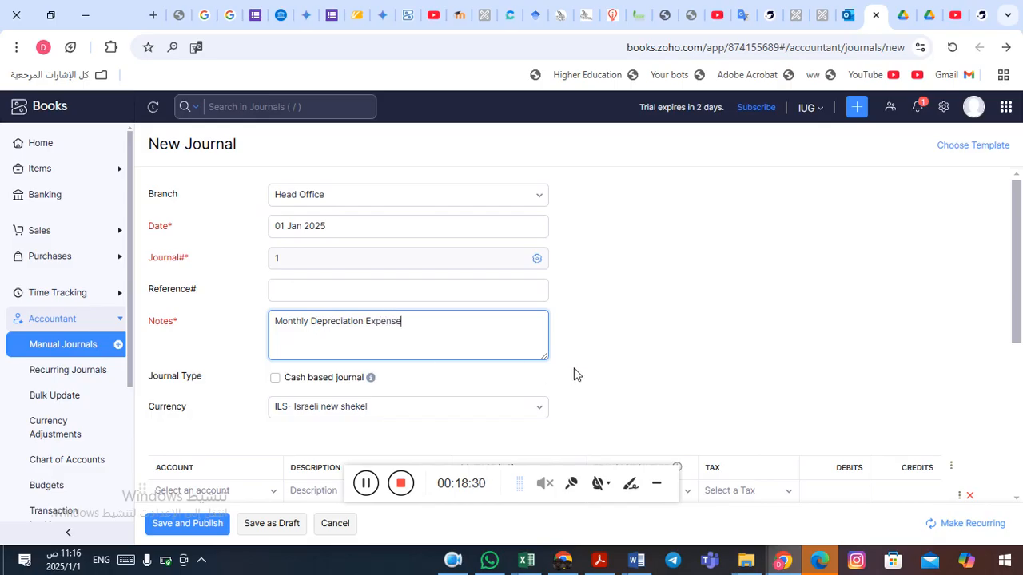
click(628, 350)
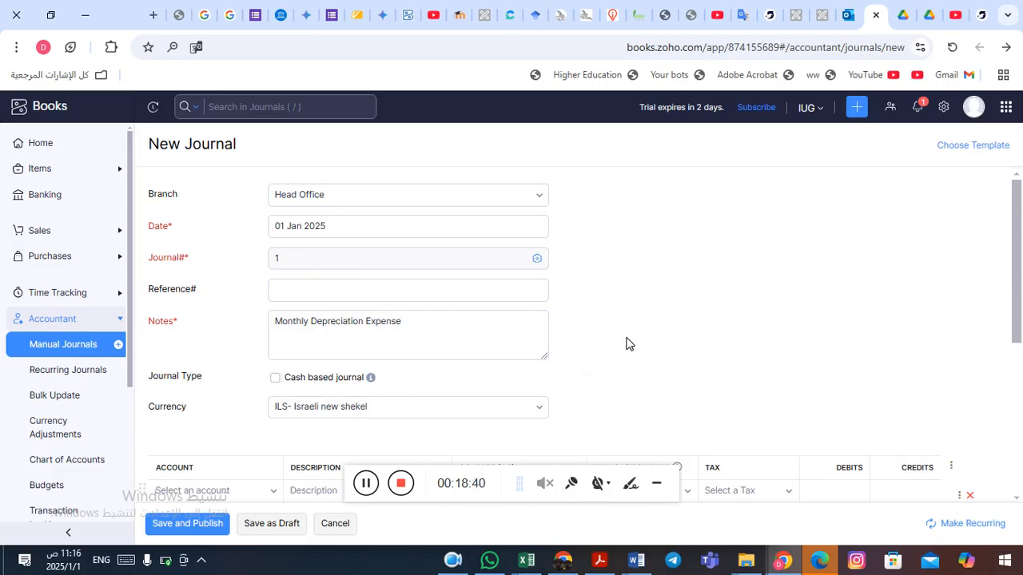
Set the first journal line's account to Depreciation Expense.
scroll(626, 344, down, 2)
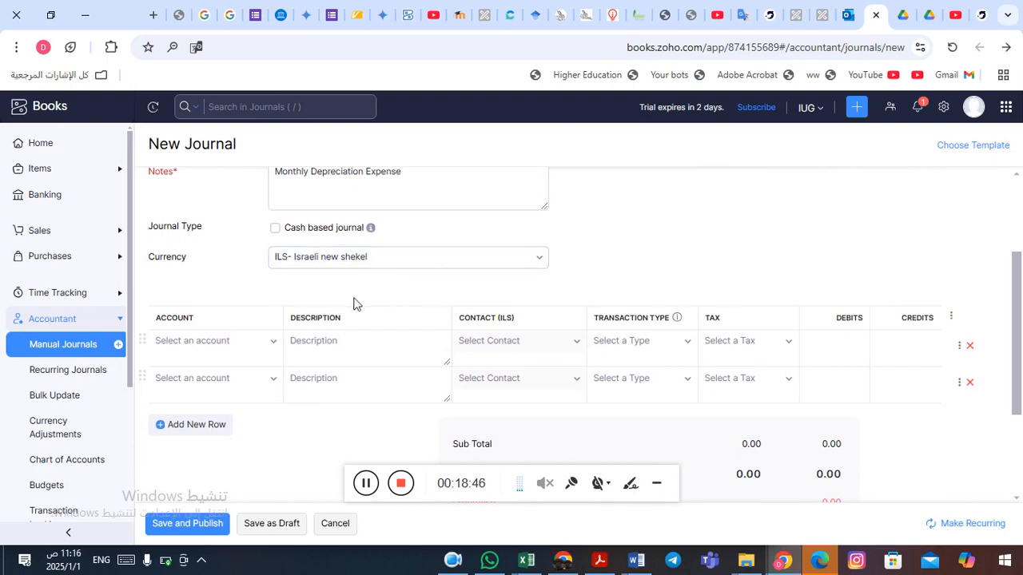
click(274, 342)
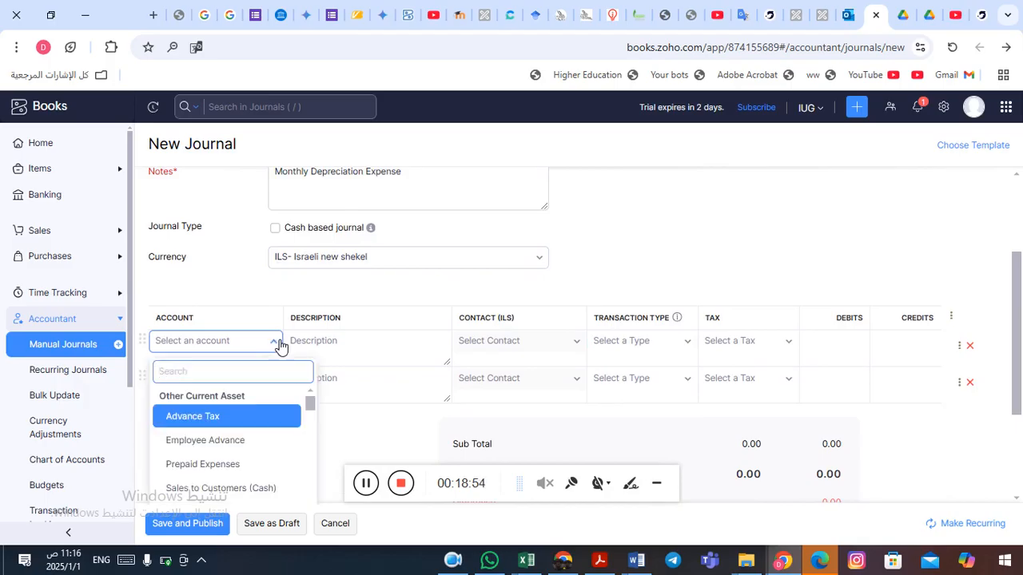
text(dep)
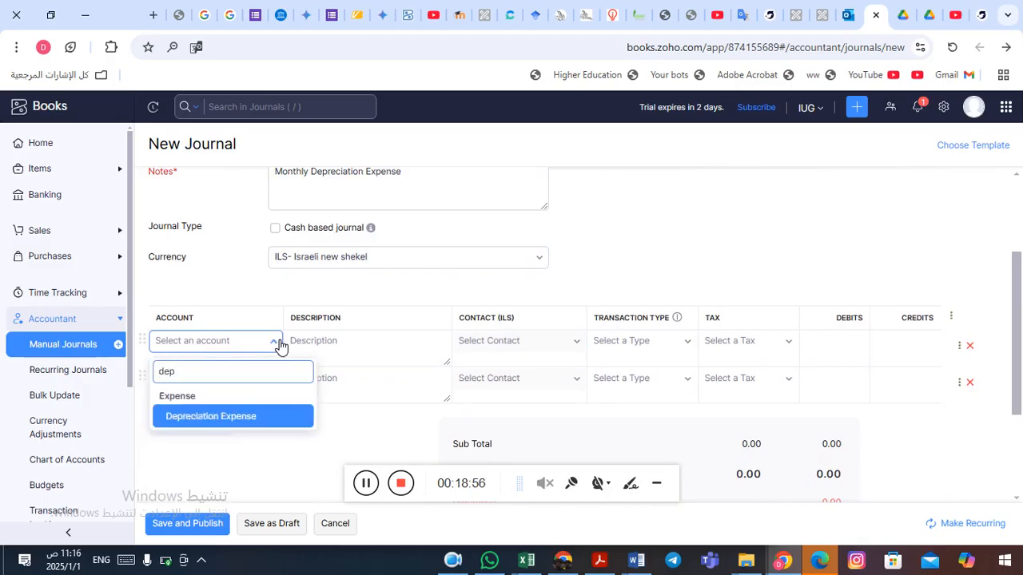
click(248, 419)
click(305, 398)
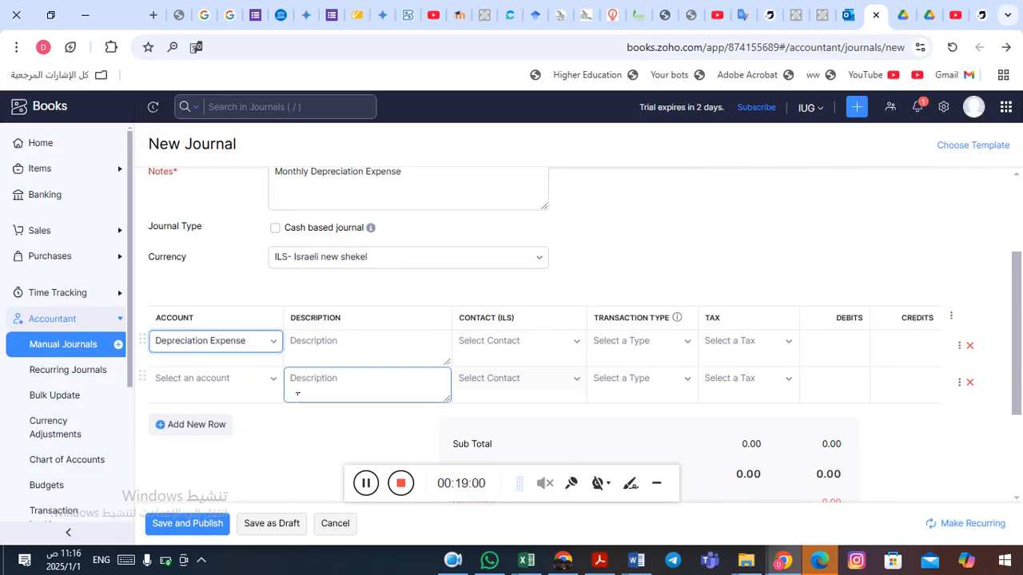
Try to search for the accumulated depreciation account on the second journal line.
click(214, 384)
text(accu)
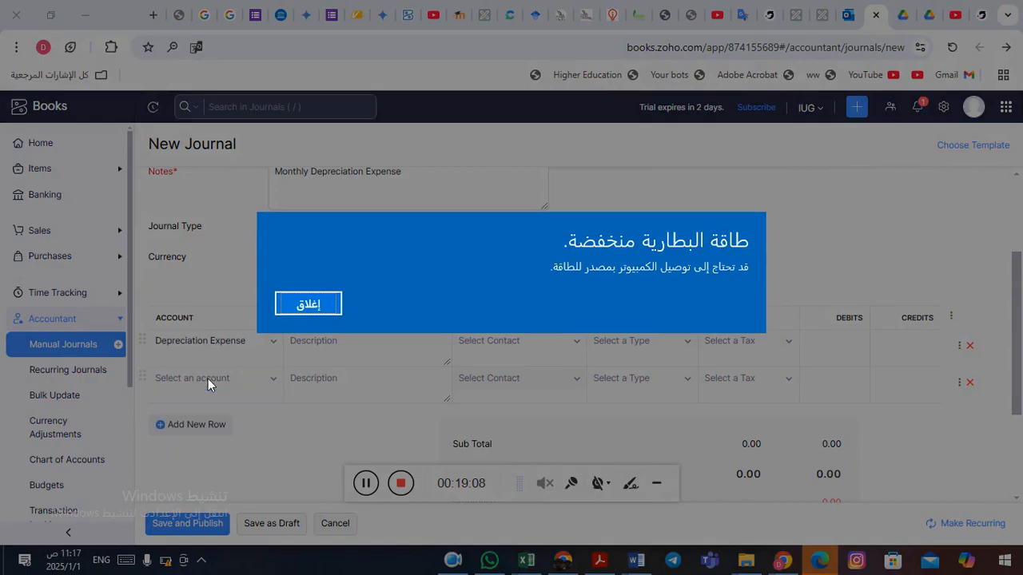
click(308, 303)
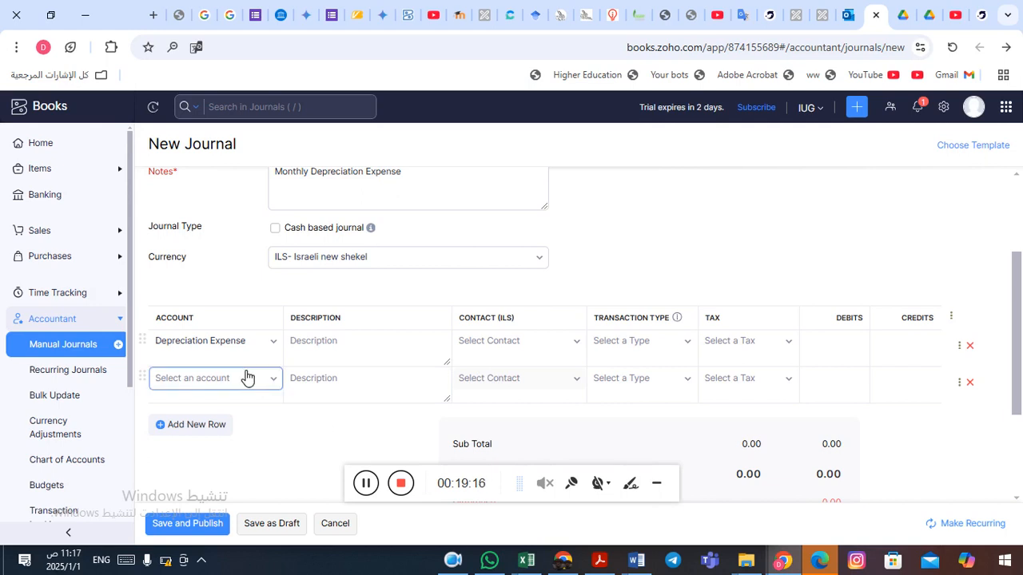
click(418, 376)
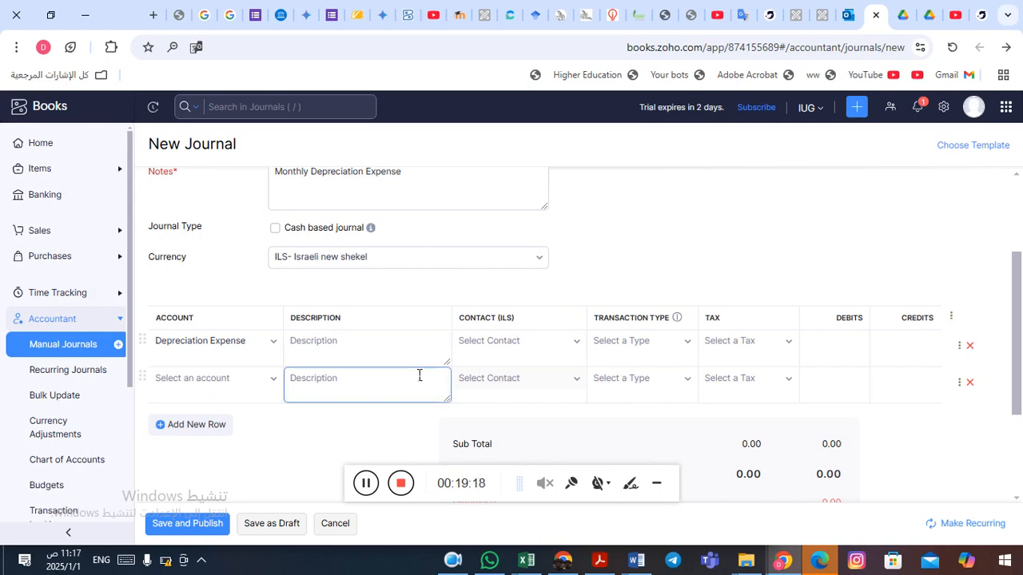